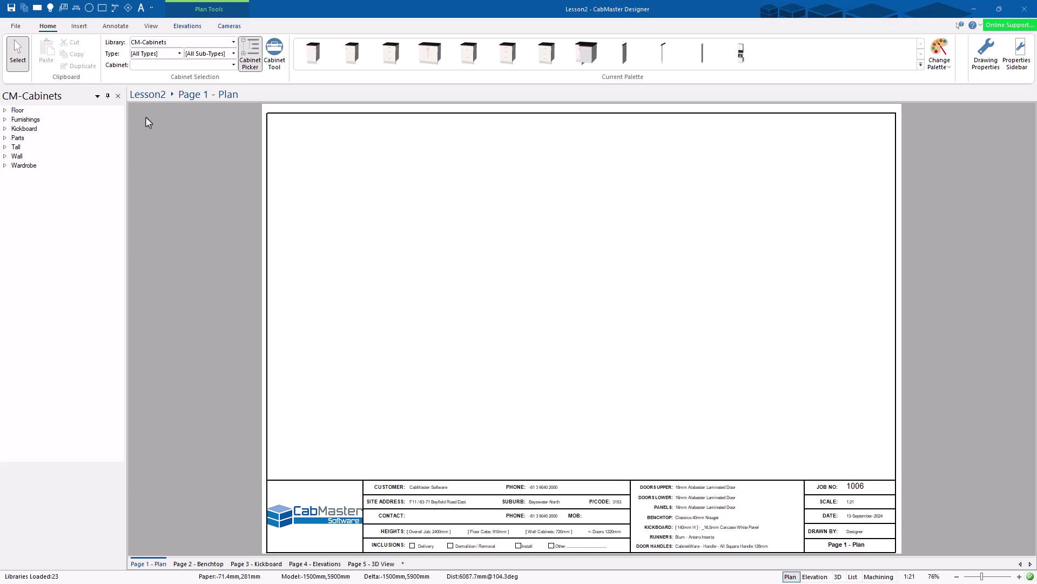
- Draw two perpendicular walls meeting at a corner, a vertical one about 2800 mm long and a horizontal one about 3250 mm long
{"action": "left_click", "coordinate": [79, 26]}
{"action": "left_click", "coordinate": [77, 51]}
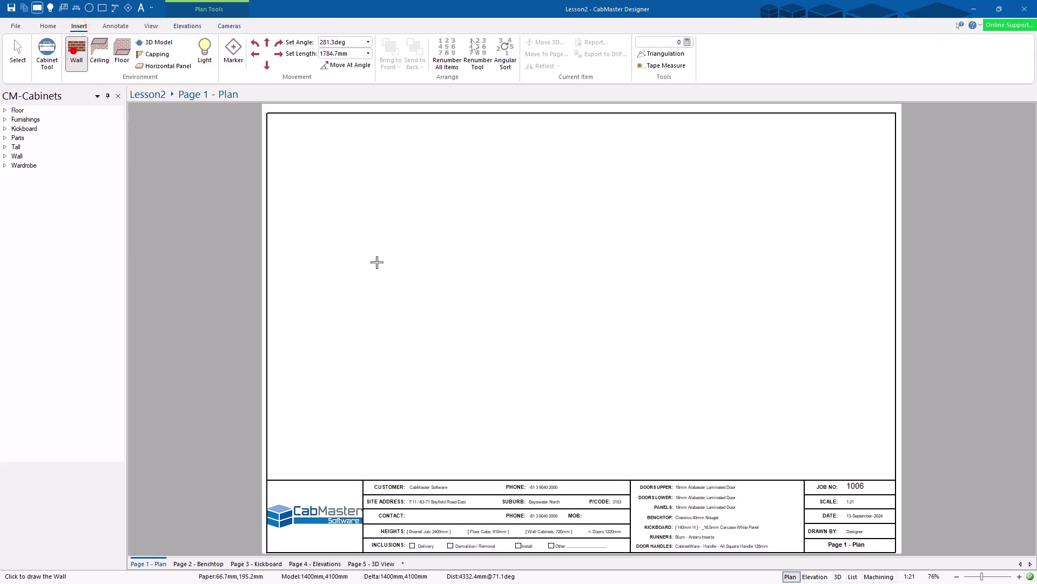
{"action": "left_click", "coordinate": [363, 384]}
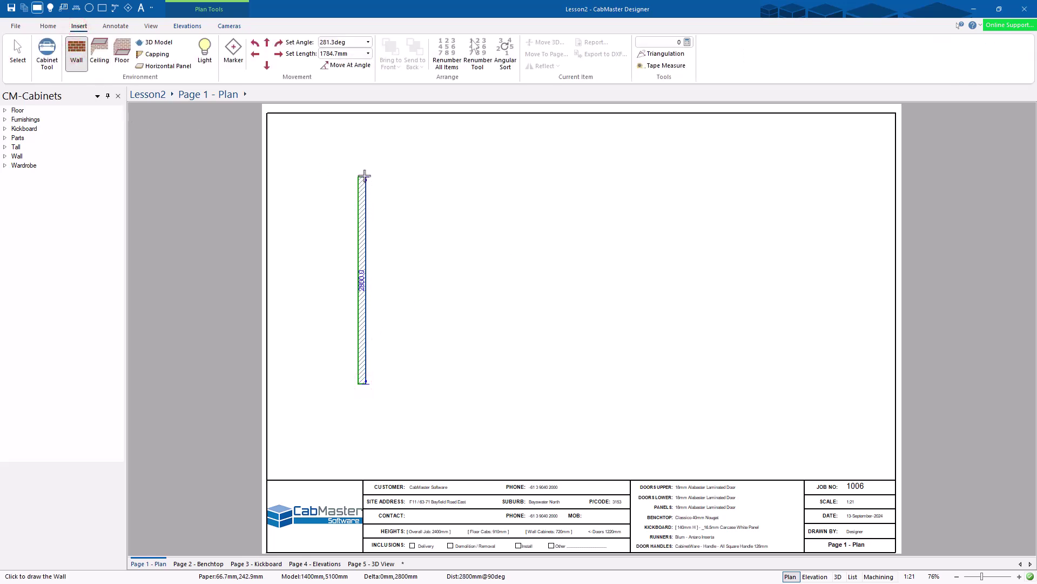
{"action": "left_click", "coordinate": [364, 173]}
{"action": "double_click", "coordinate": [606, 173]}
{"action": "left_click", "coordinate": [17, 51]}
{"action": "left_click", "coordinate": [503, 265]}
- Place a Floor Corner cabinet in the corner where the two walls meet
{"action": "left_click", "coordinate": [47, 26]}
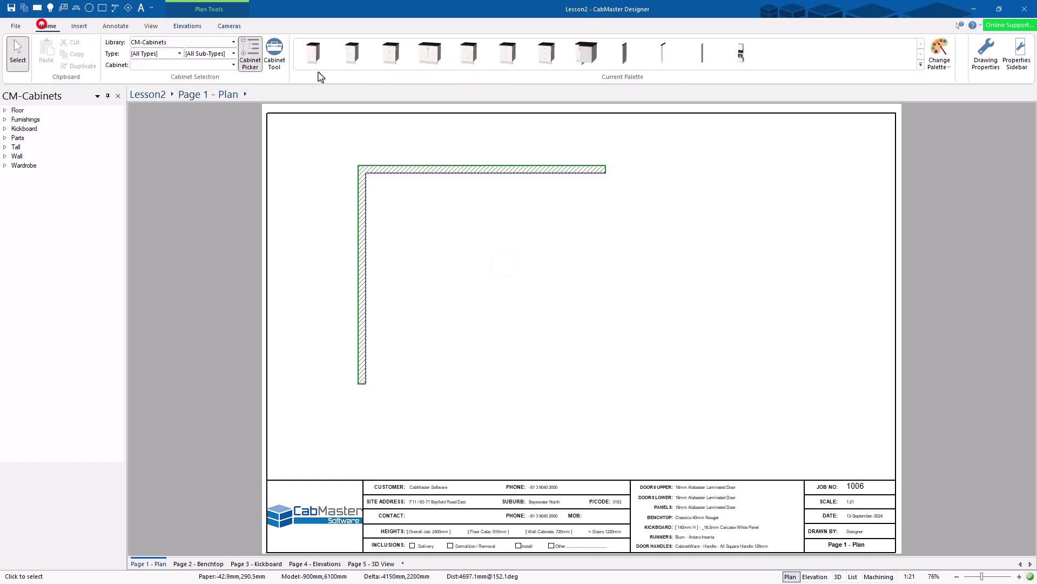
{"action": "left_click", "coordinate": [586, 54]}
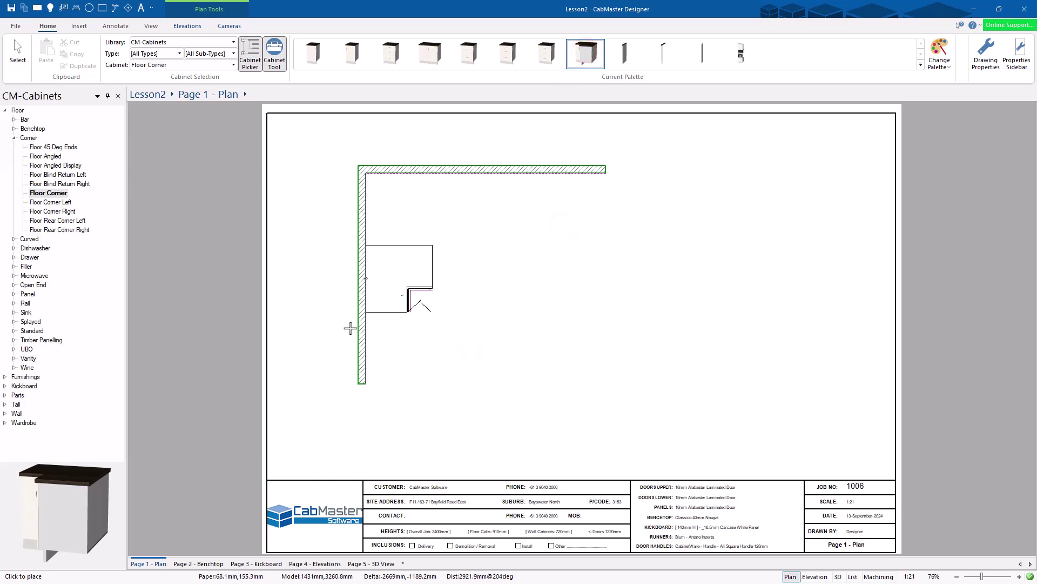
{"action": "left_click", "coordinate": [354, 238]}
- Place a Floor 2 Door cabinet against the horizontal wall, leaving a gap between it and the corner cabinet
{"action": "left_click", "coordinate": [428, 54]}
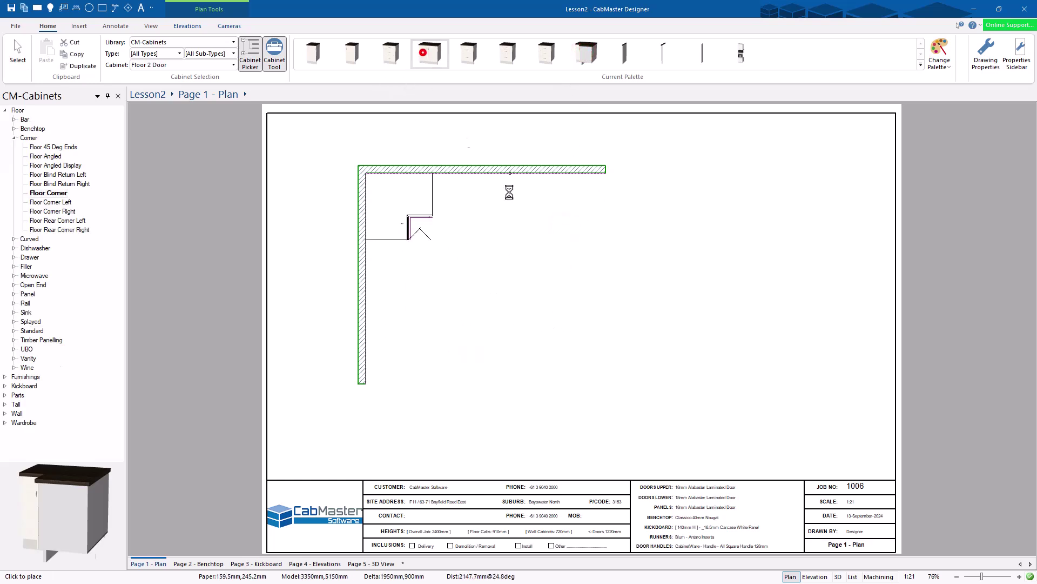
{"action": "left_click", "coordinate": [486, 174]}
{"action": "left_click", "coordinate": [15, 45]}
{"action": "left_click", "coordinate": [413, 347]}
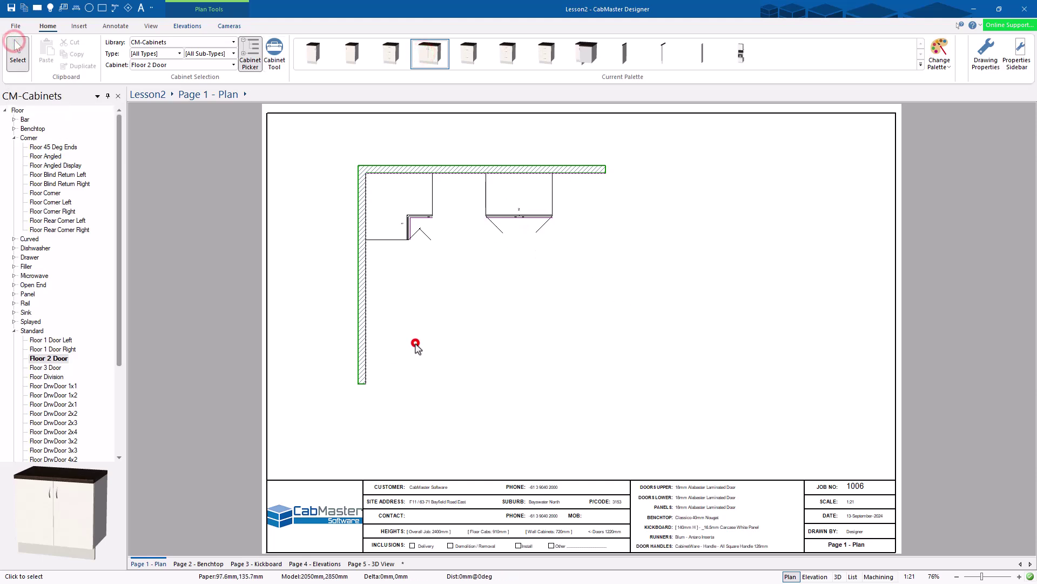
- Add another Floor 2 Door cabinet in the gap beside the corner unit, auto-sizing its width to fill the space
{"action": "left_click", "coordinate": [428, 54]}
{"action": "left_click", "coordinate": [467, 249]}
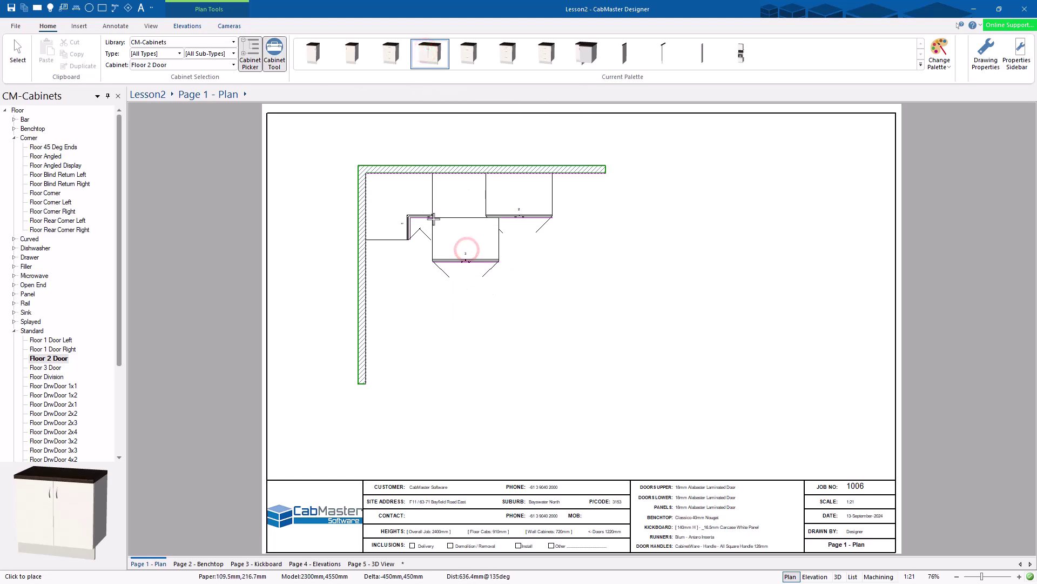
{"action": "key", "text": "ctrl"}
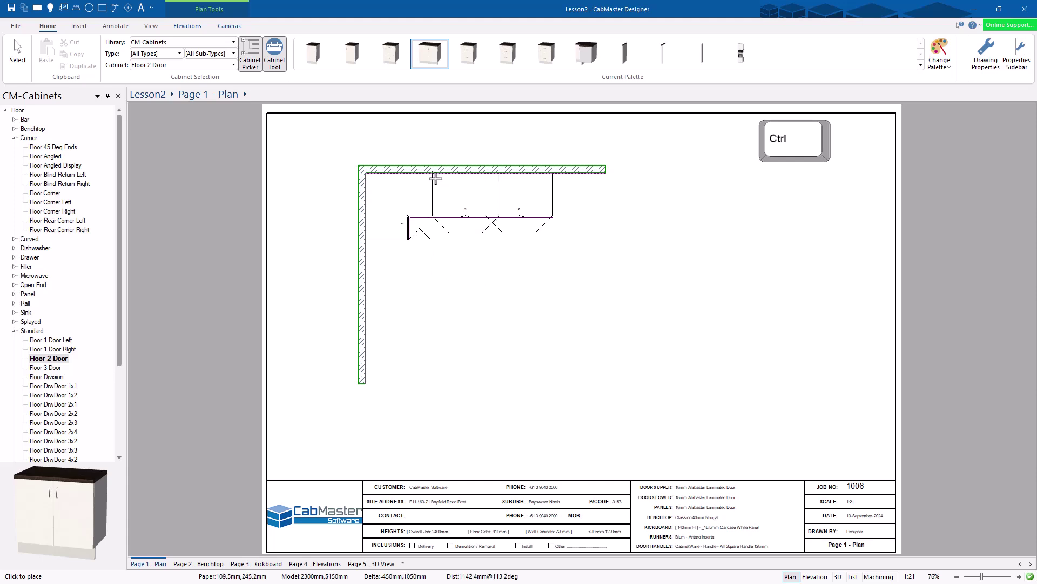
{"action": "left_click", "coordinate": [436, 178], "text": "ctrl"}
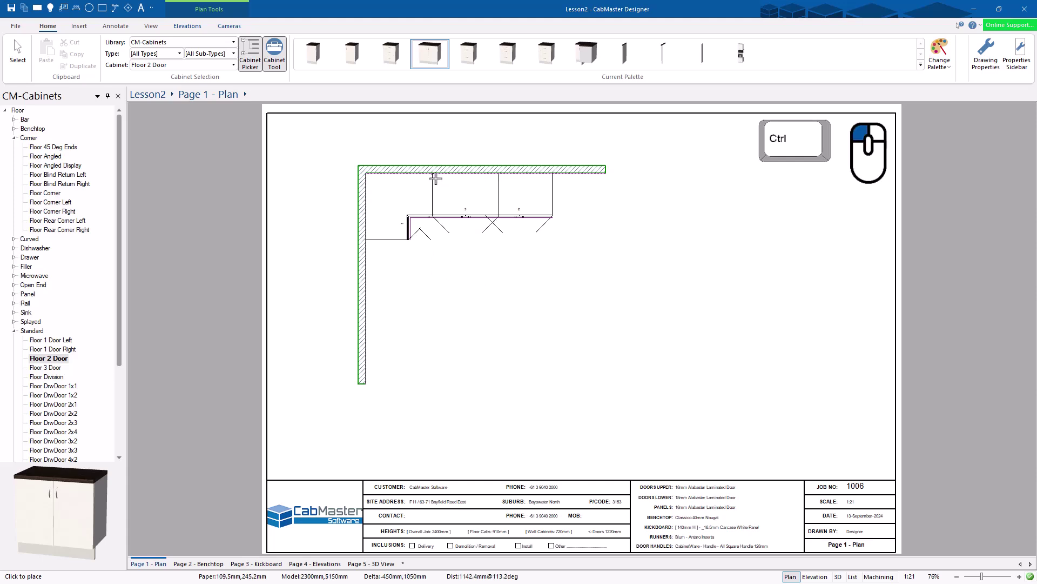
{"action": "mouse_move", "coordinate": [437, 193]}
{"action": "left_mouse_down", "text": "ctrl"}
{"action": "mouse_move", "coordinate": [444, 288]}
{"action": "mouse_move", "coordinate": [432, 174]}
{"action": "mouse_move", "coordinate": [453, 180]}
{"action": "left_mouse_up", "text": "ctrl"}
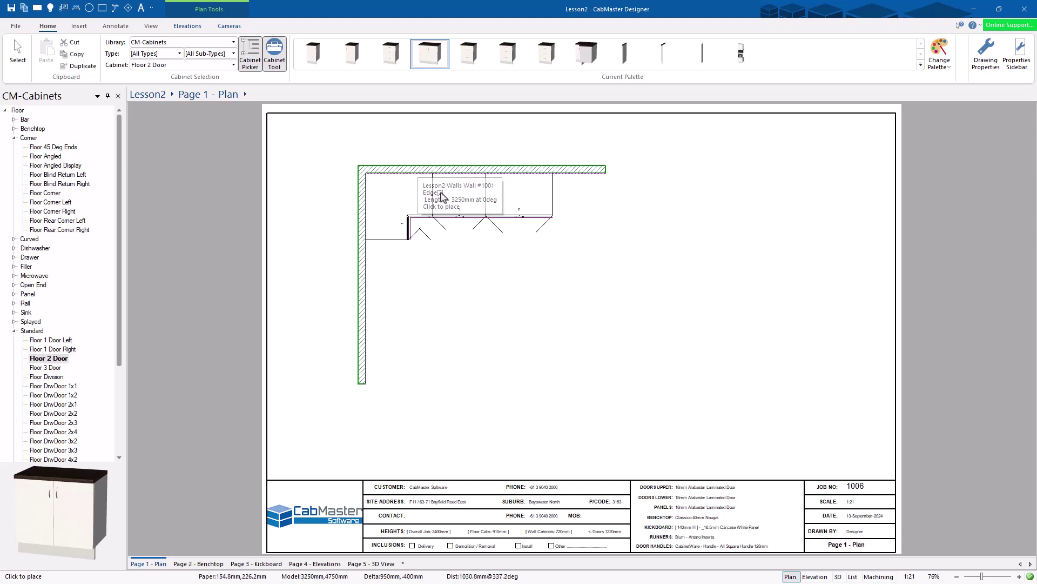
{"action": "left_click", "coordinate": [17, 47]}
{"action": "left_click", "coordinate": [455, 301]}
- Check the dimensions of the gap-filling two-door cabinet in its general settings, and close them without changes
{"action": "left_click", "coordinate": [457, 198]}
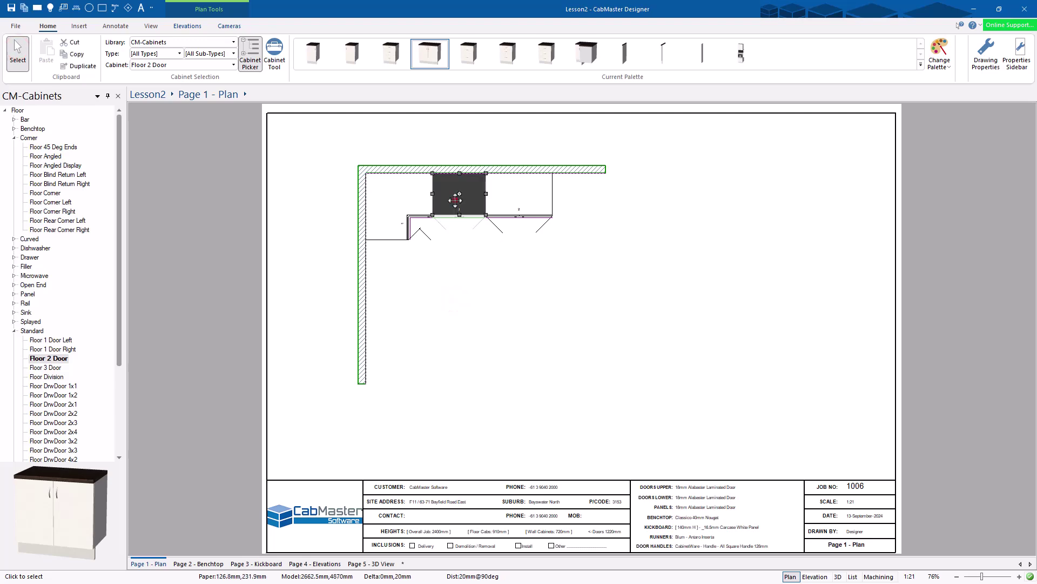
{"action": "double_click", "coordinate": [457, 198]}
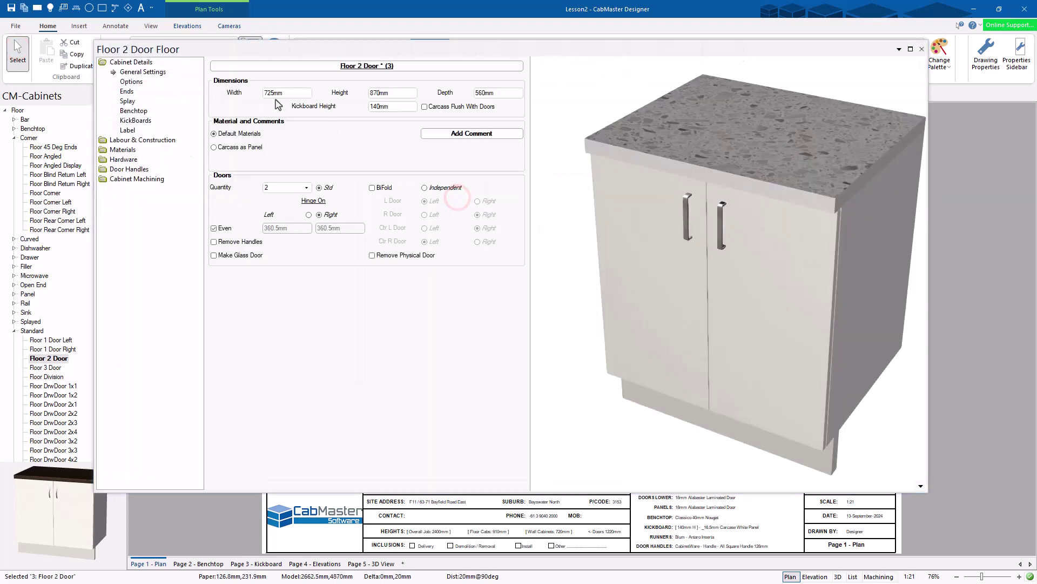
{"action": "left_click", "coordinate": [922, 49]}
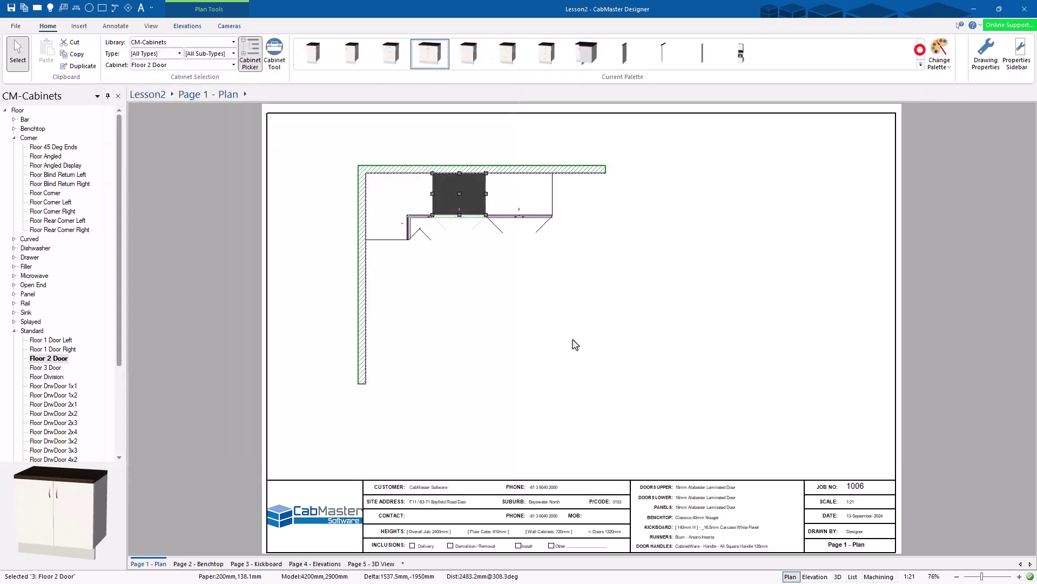
{"action": "left_click", "coordinate": [556, 352]}
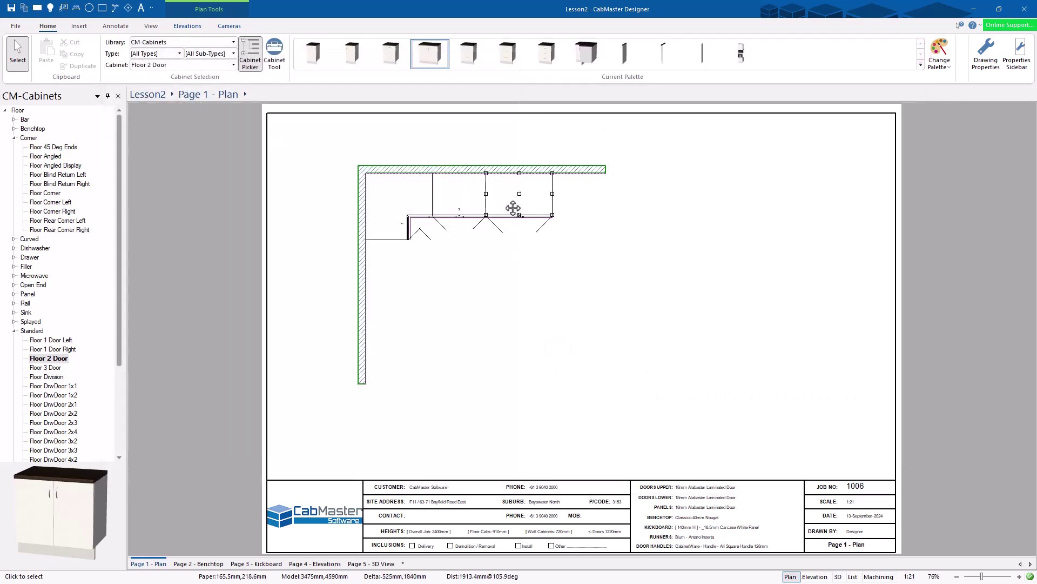
- Make the widths of the two Floor 2 Door cabinets on the horizontal wall even
{"action": "left_click_drag", "start_coordinate": [548, 306], "coordinate": [469, 192]}
{"action": "right_click", "coordinate": [468, 192]}
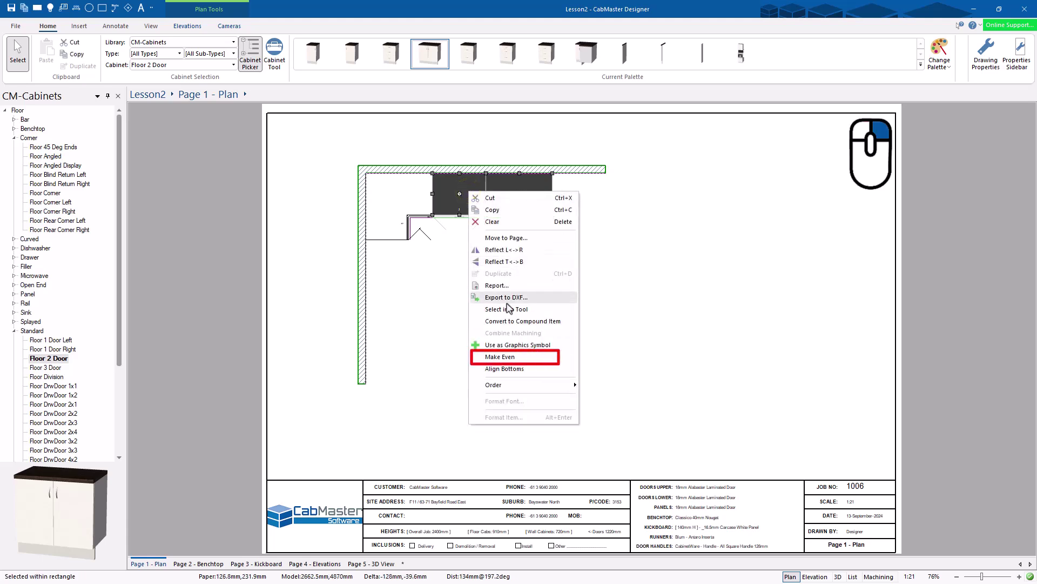
{"action": "left_click", "coordinate": [506, 358]}
{"action": "left_click", "coordinate": [500, 303]}
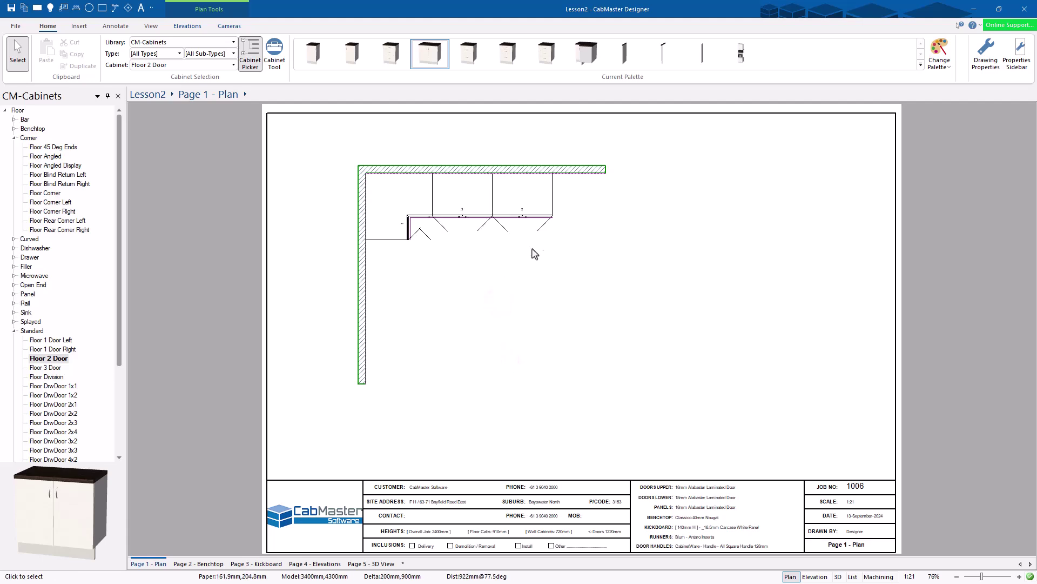
- Place a Floor 1 Door Right cabinet against the horizontal wall, at the open end of the cabinet run
{"action": "left_click_drag", "start_coordinate": [574, 265], "coordinate": [528, 201]}
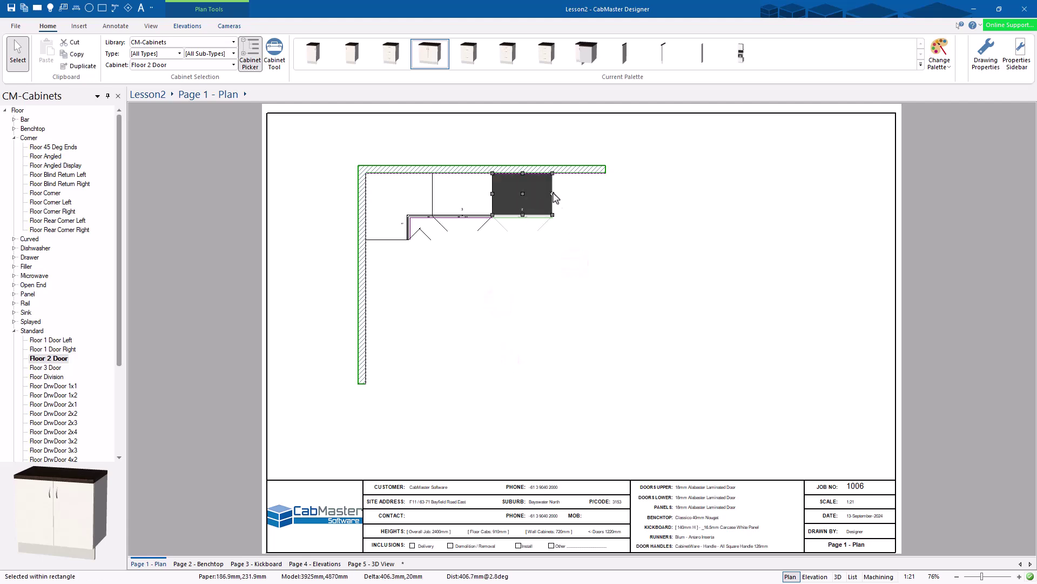
{"action": "left_click", "coordinate": [351, 54]}
{"action": "left_click", "coordinate": [598, 252]}
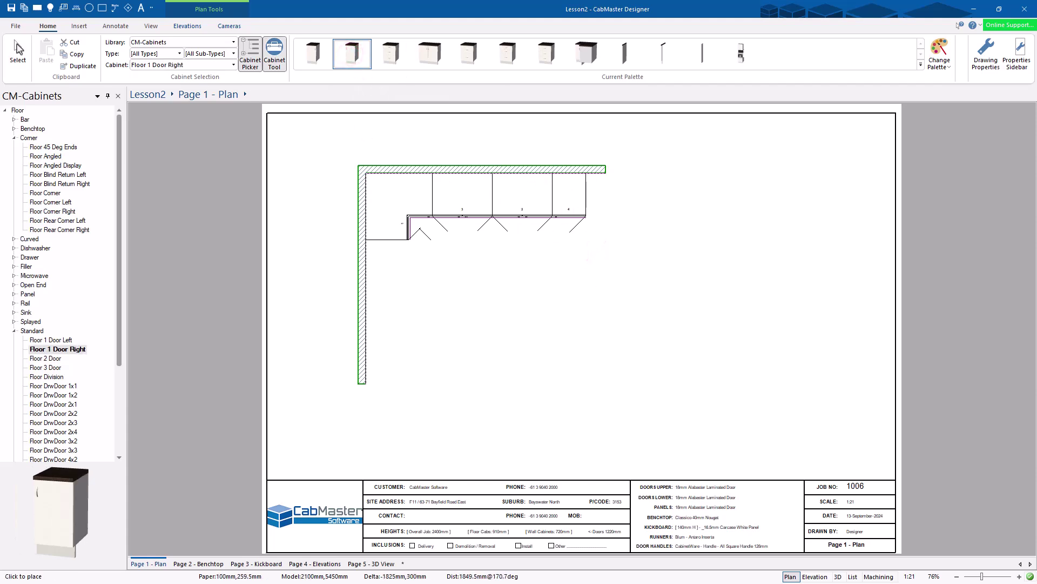
{"action": "left_click", "coordinate": [18, 48]}
- Shift the one-door end cabinet away from the corner and widen the adjoining two-door cabinet to meet it
{"action": "mouse_move", "coordinate": [563, 195]}
{"action": "left_mouse_down"}
{"action": "mouse_move", "coordinate": [576, 195]}
{"action": "mouse_move", "coordinate": [521, 194]}
{"action": "mouse_move", "coordinate": [566, 199]}
{"action": "left_mouse_up"}
{"action": "left_click", "coordinate": [536, 197]}
{"action": "left_click", "coordinate": [564, 261]}
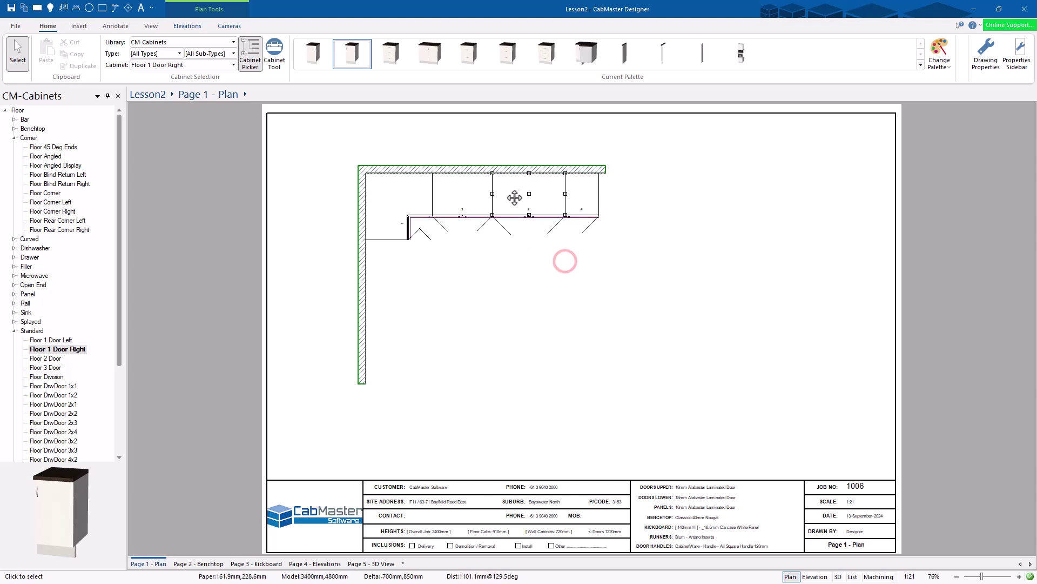
- Try the middle two-door cabinet out in the room, return it to the run, and shift the one-door end cabinet 100 mm toward the corner
{"action": "left_click_drag", "start_coordinate": [535, 202], "coordinate": [551, 252]}
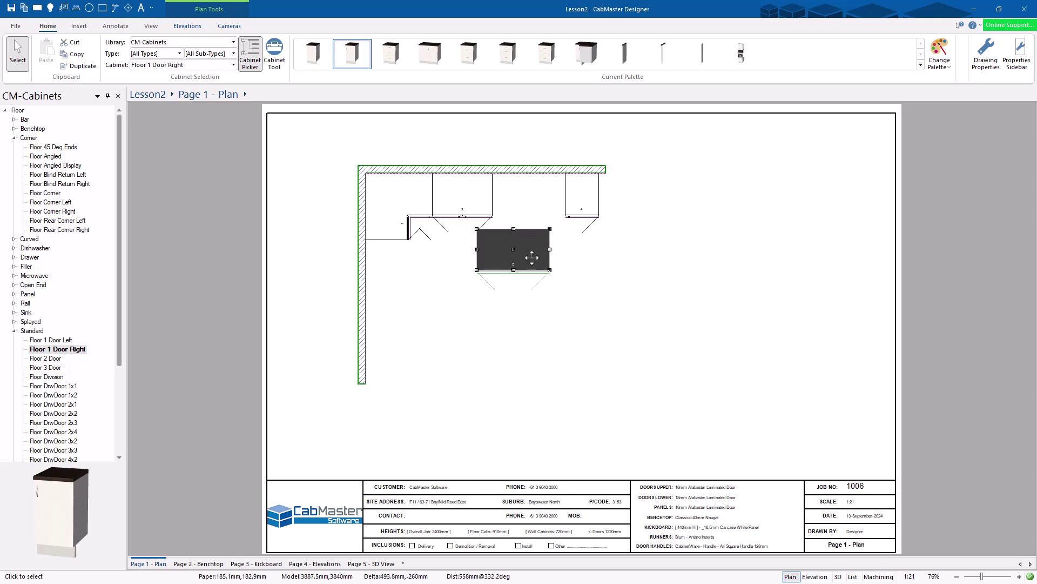
{"action": "left_click_drag", "start_coordinate": [525, 252], "coordinate": [532, 273]}
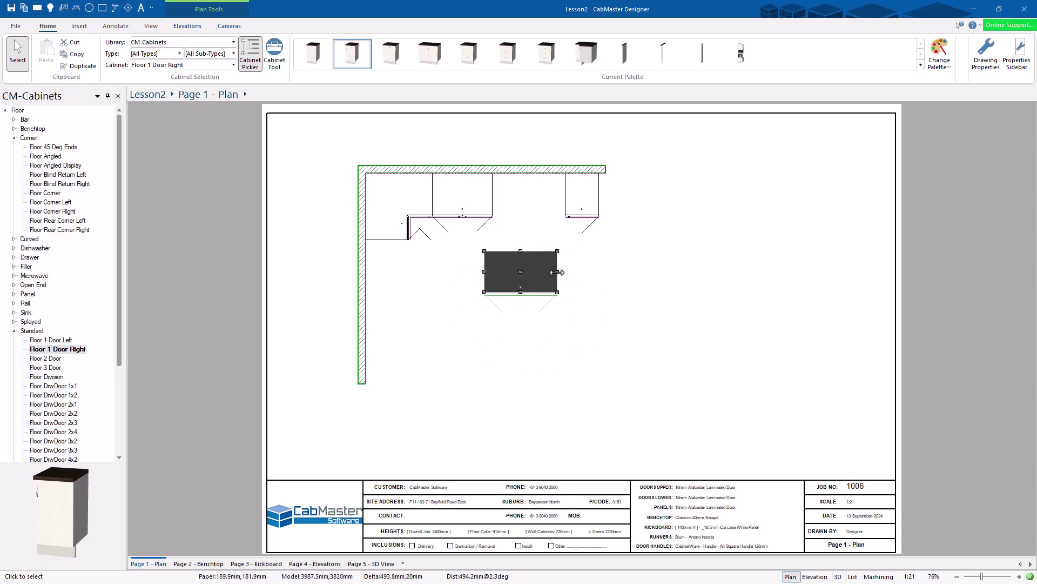
{"action": "left_click_drag", "start_coordinate": [558, 273], "coordinate": [567, 194]}
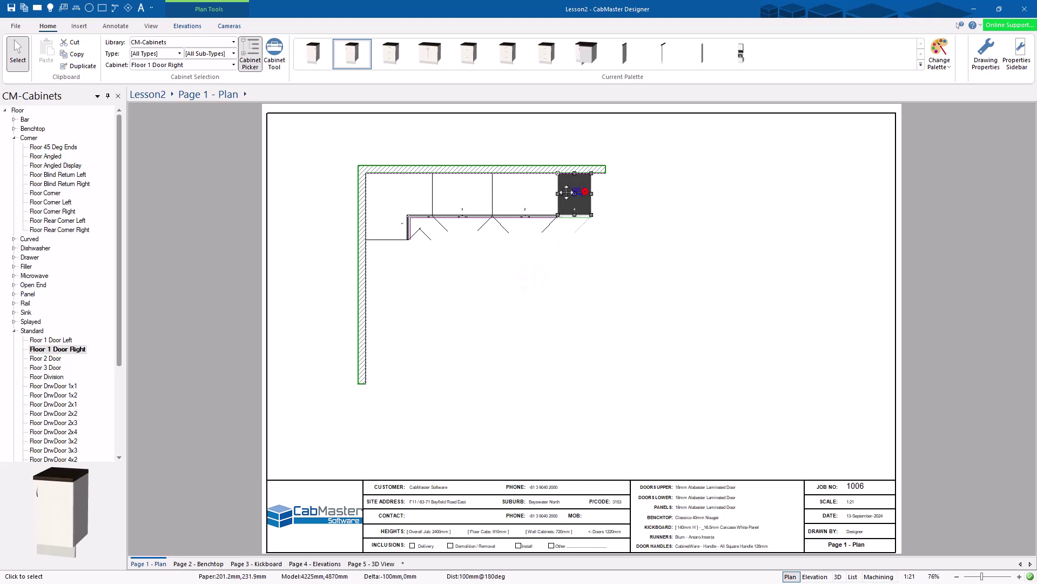
{"action": "left_click", "coordinate": [492, 316]}
- Apply Make Even to the two two-door cabinets and the one-door cabinet along the horizontal wall
{"action": "left_click_drag", "start_coordinate": [619, 301], "coordinate": [479, 197]}
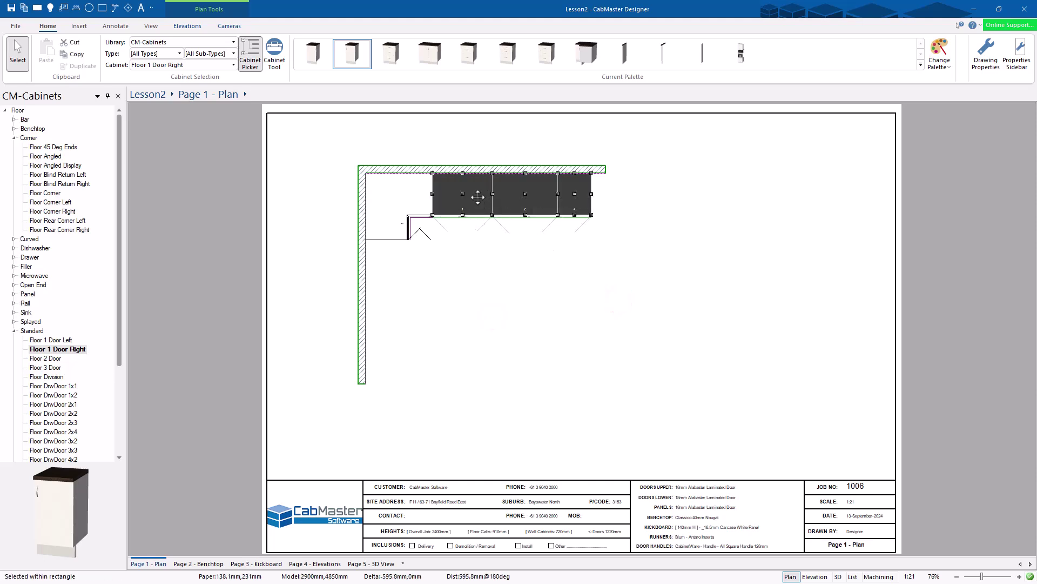
{"action": "right_click", "coordinate": [478, 197]}
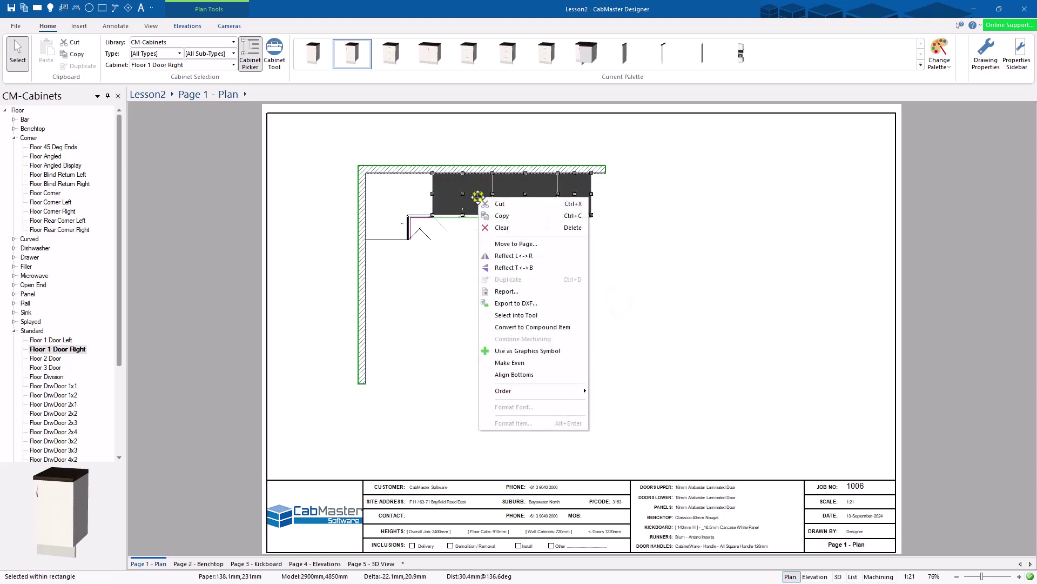
{"action": "left_click", "coordinate": [511, 363]}
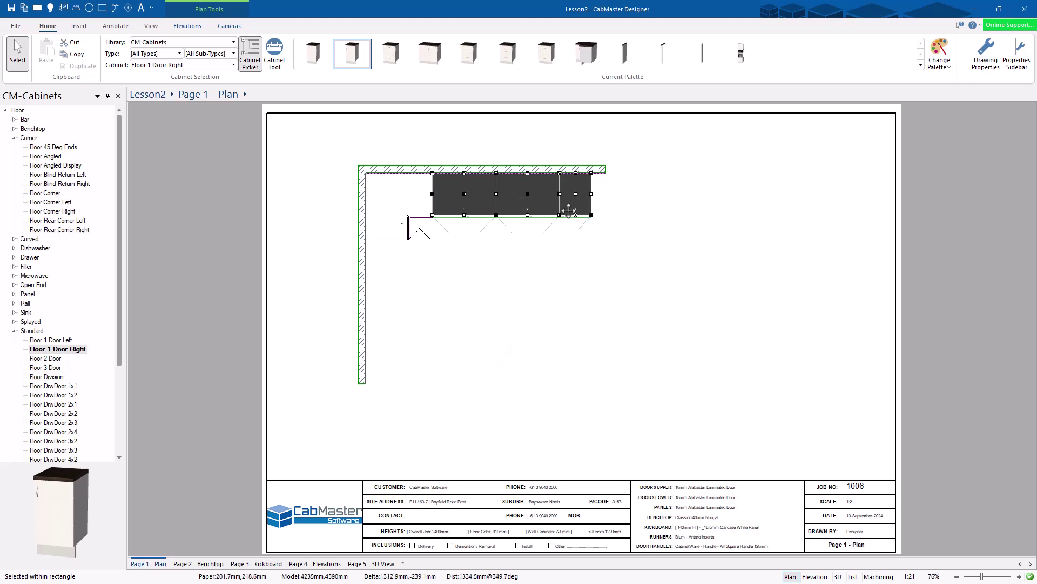
{"action": "left_click", "coordinate": [536, 264]}
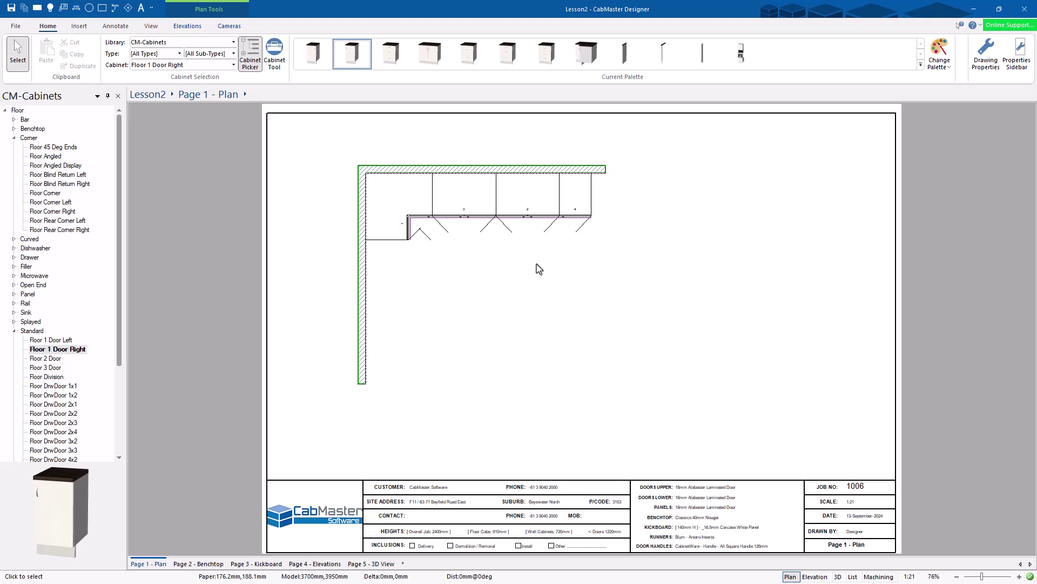
- Split the middle two-door cabinet on the horizontal wall into two cabinets
{"action": "right_click", "coordinate": [520, 201]}
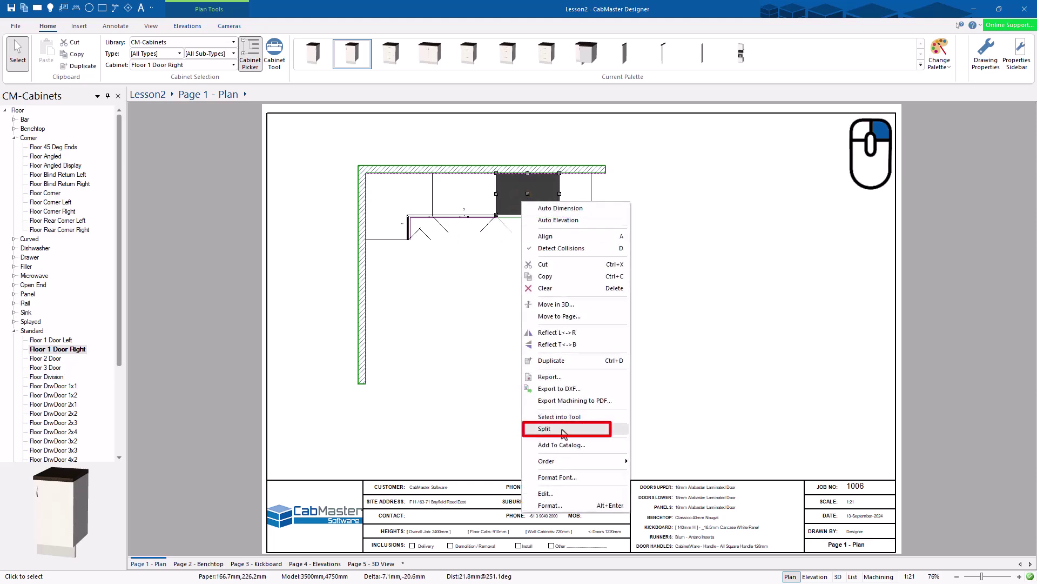
{"action": "left_click", "coordinate": [562, 428]}
{"action": "left_click", "coordinate": [528, 319]}
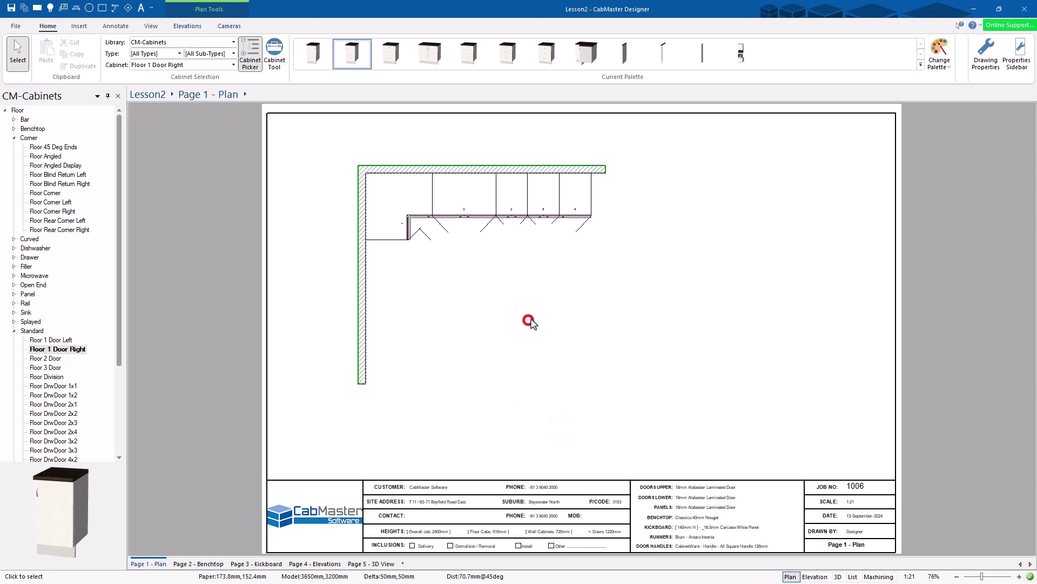
- Apply Make Even to all four cabinets between the corner unit and the end of the run
{"action": "left_click_drag", "start_coordinate": [609, 304], "coordinate": [431, 171]}
{"action": "right_click", "coordinate": [448, 202]}
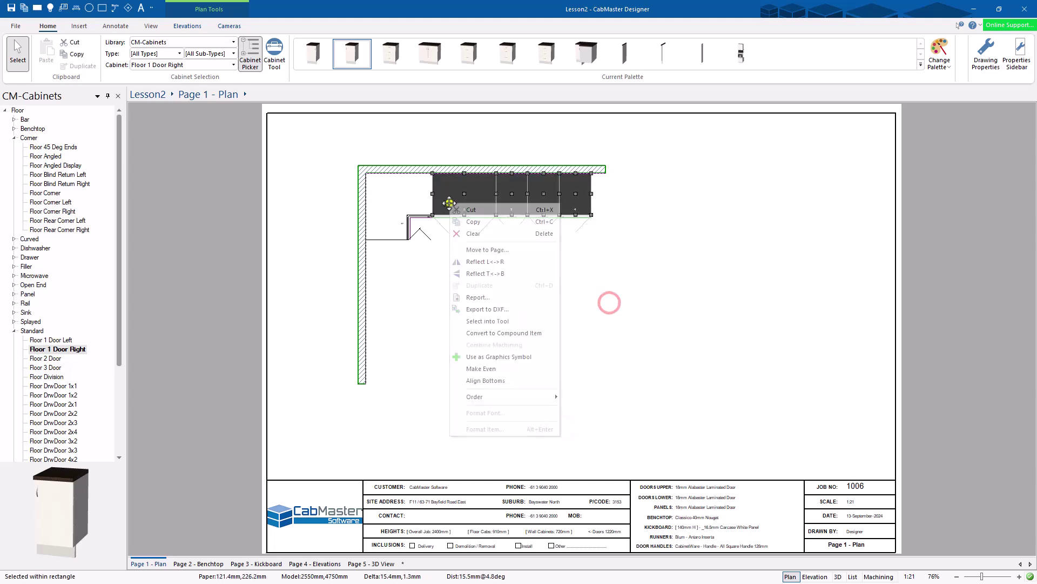
{"action": "left_click", "coordinate": [486, 371]}
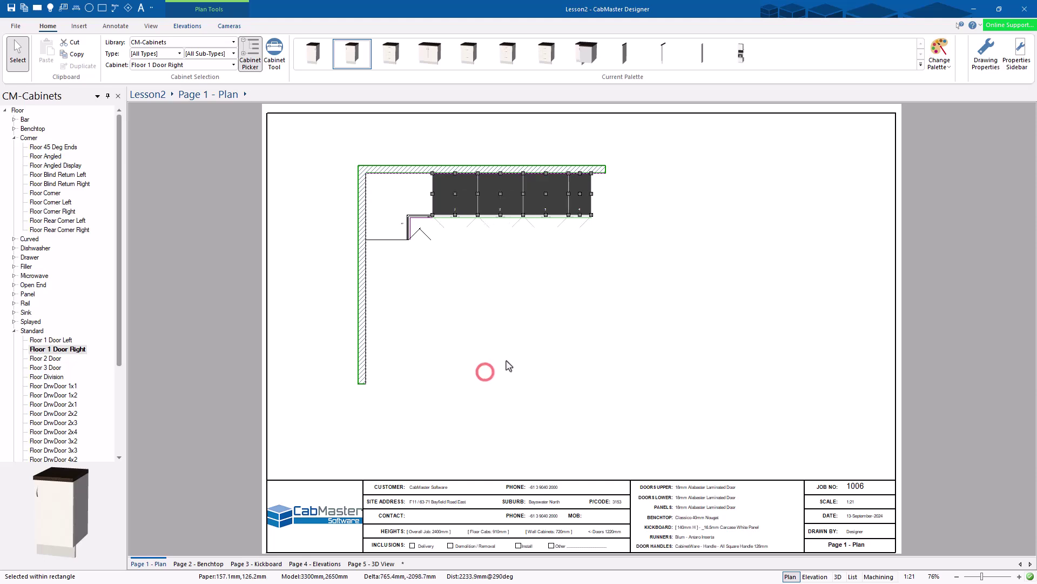
{"action": "left_click", "coordinate": [529, 390]}
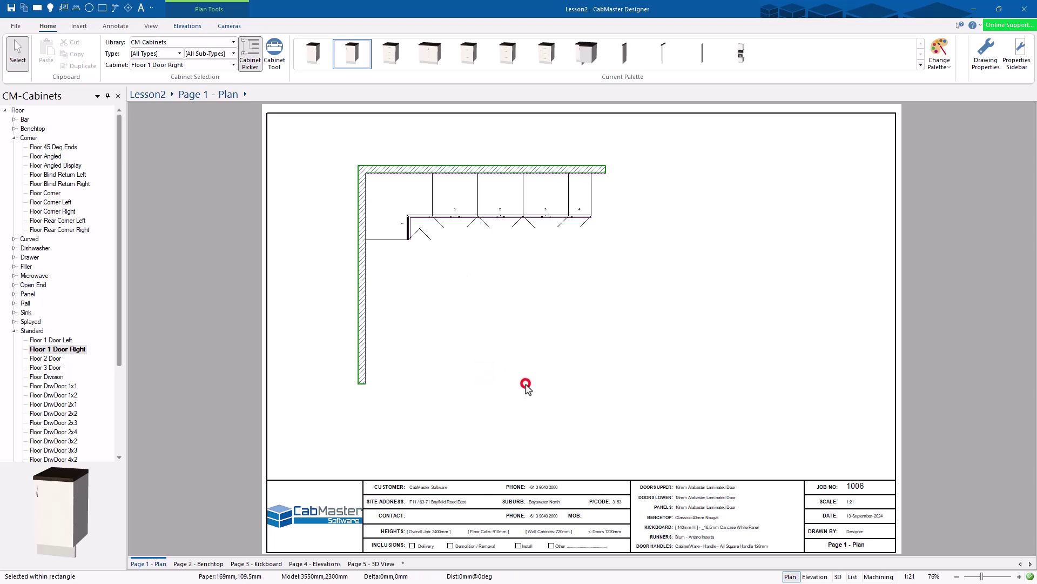
- Merge the two two-door cabinets nearest the corner unit into one, and make the resulting three-cabinet run even
{"action": "left_click", "coordinate": [500, 211]}
{"action": "left_click_drag", "start_coordinate": [494, 214], "coordinate": [527, 196]}
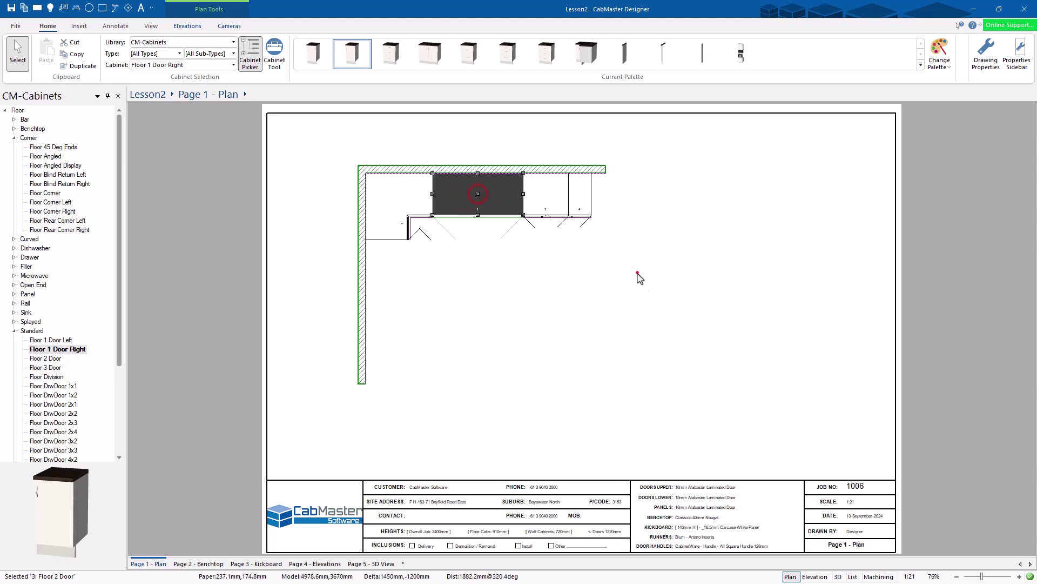
{"action": "left_click_drag", "start_coordinate": [638, 272], "coordinate": [510, 197]}
{"action": "right_click", "coordinate": [508, 196]}
{"action": "left_click", "coordinate": [539, 362]}
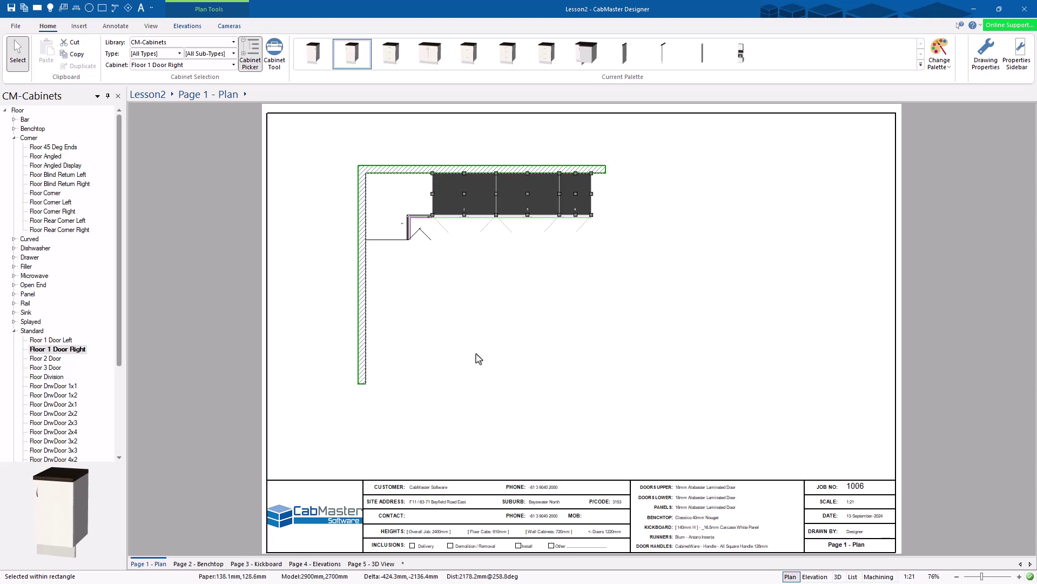
{"action": "left_click", "coordinate": [535, 326]}
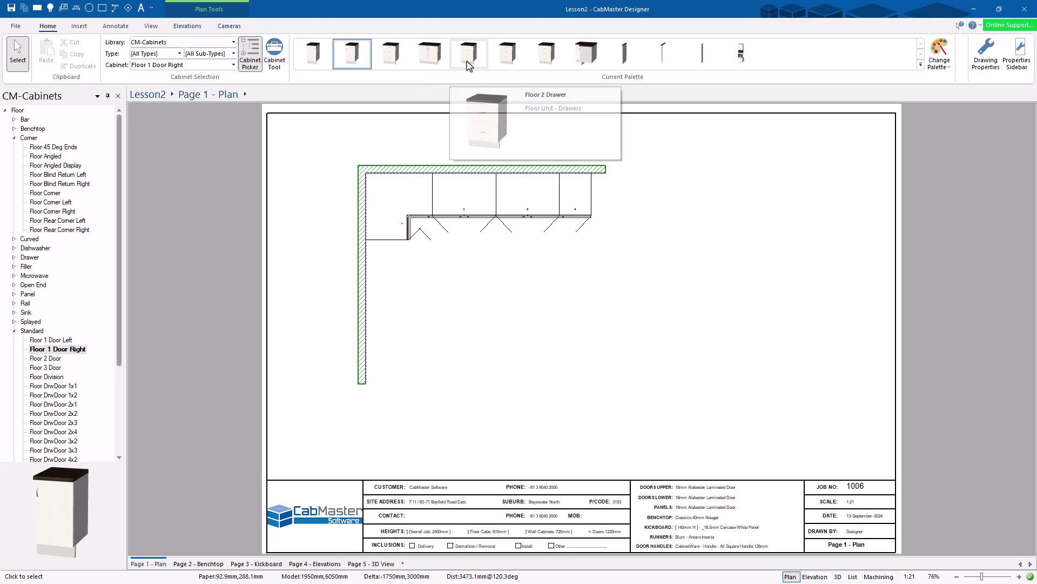
- Place two Floor 2 Door cabinets one after the other along the vertical wall, starting against the corner unit
{"action": "left_click", "coordinate": [429, 54]}
{"action": "left_click", "coordinate": [454, 261]}
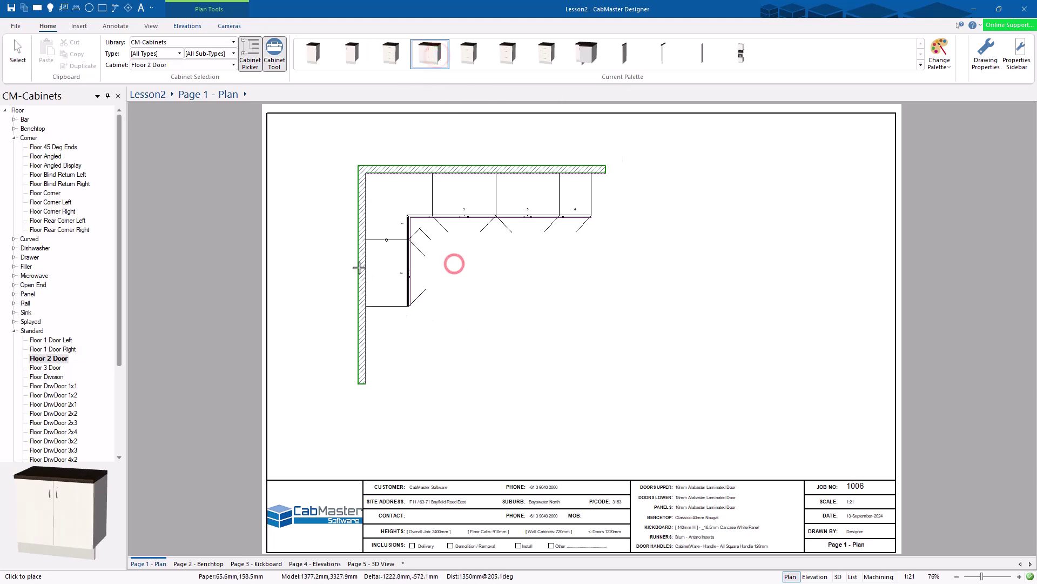
{"action": "left_click", "coordinate": [419, 339]}
{"action": "left_click", "coordinate": [18, 53]}
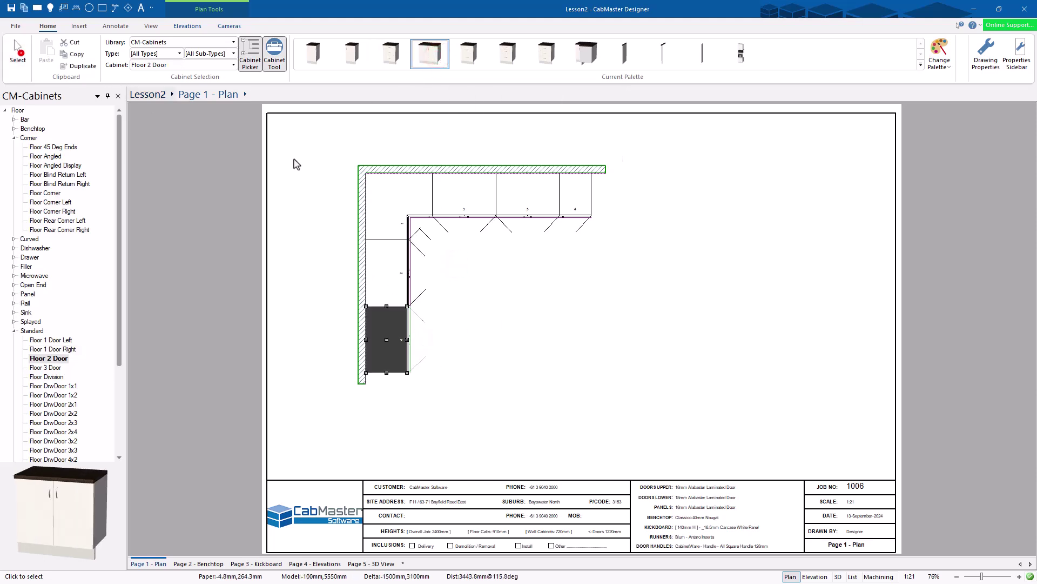
- Draw a rectangular floor about 3250 by 2850 mm from the vertical wall's free end through the inner corner to the horizontal wall's end
{"action": "left_click", "coordinate": [79, 26]}
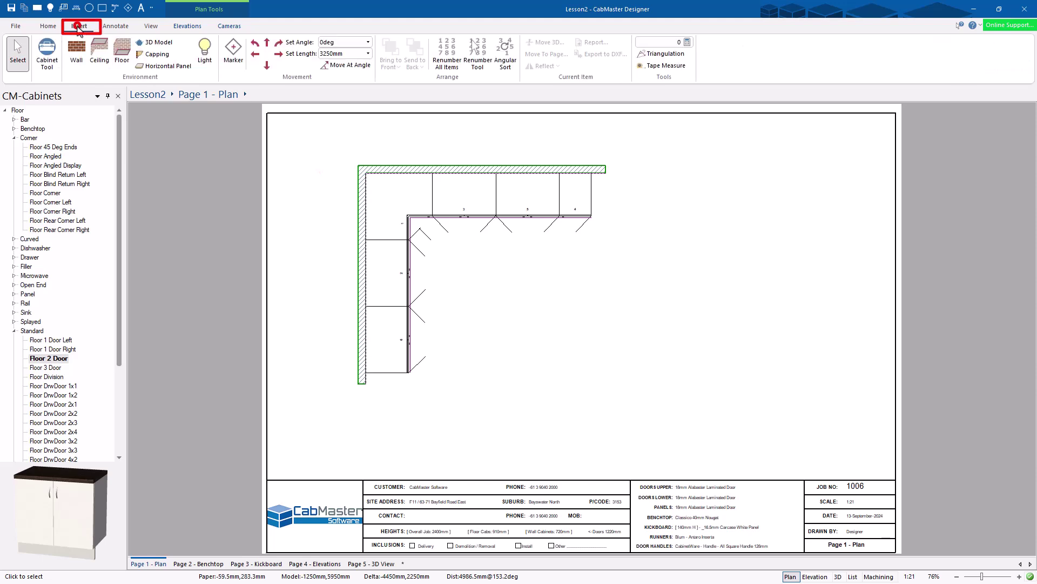
{"action": "left_click", "coordinate": [122, 61]}
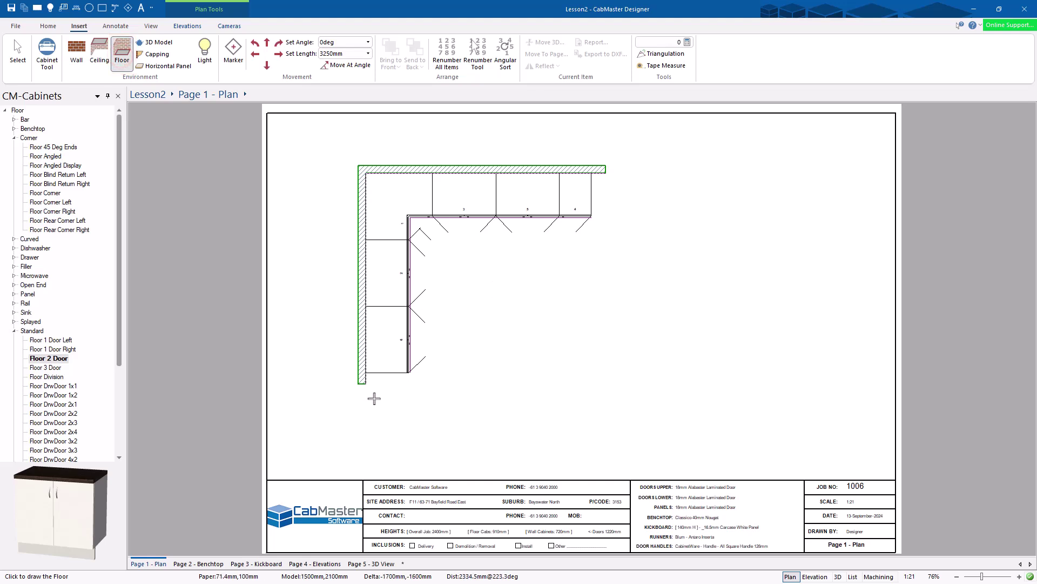
{"action": "left_click", "coordinate": [372, 241]}
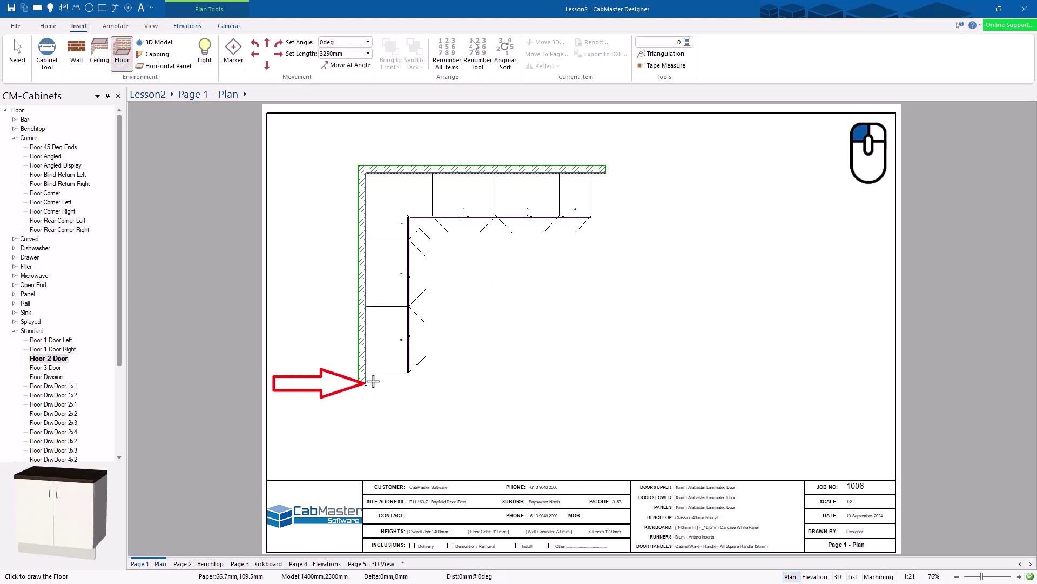
{"action": "left_click", "coordinate": [361, 167]}
{"action": "left_click", "coordinate": [605, 172]}
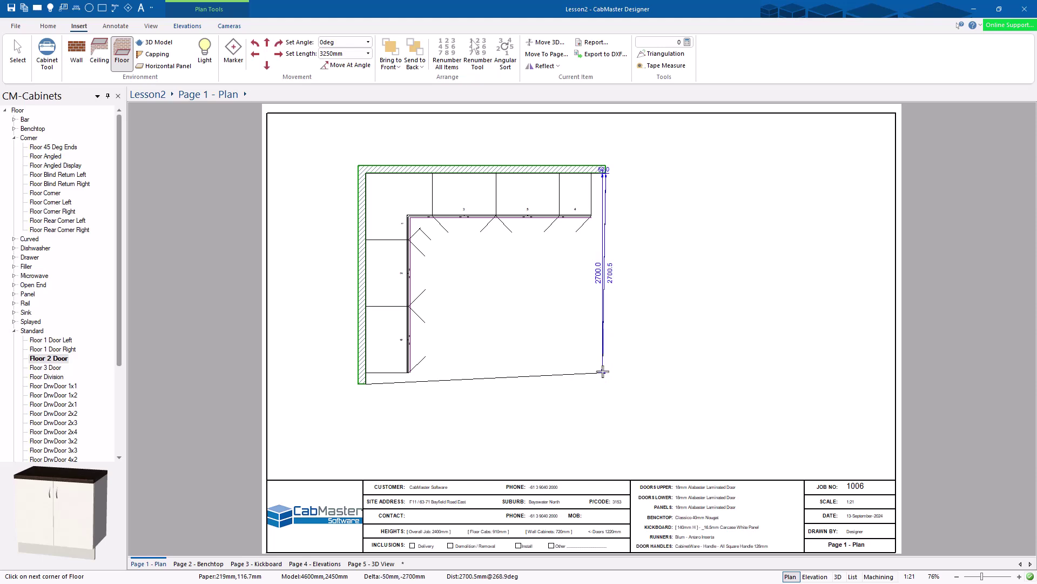
{"action": "left_click", "coordinate": [608, 380]}
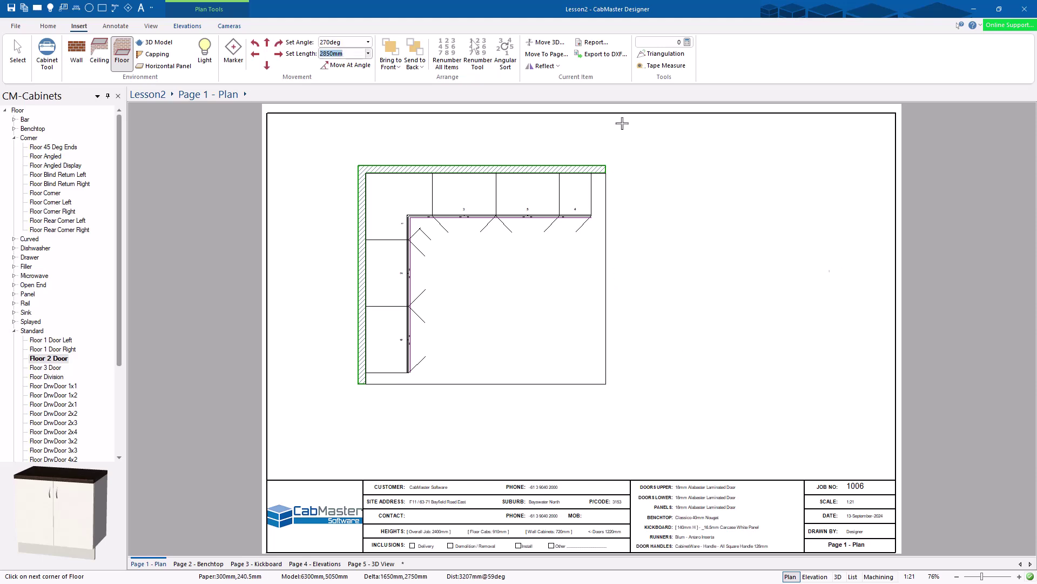
{"action": "left_click", "coordinate": [18, 52]}
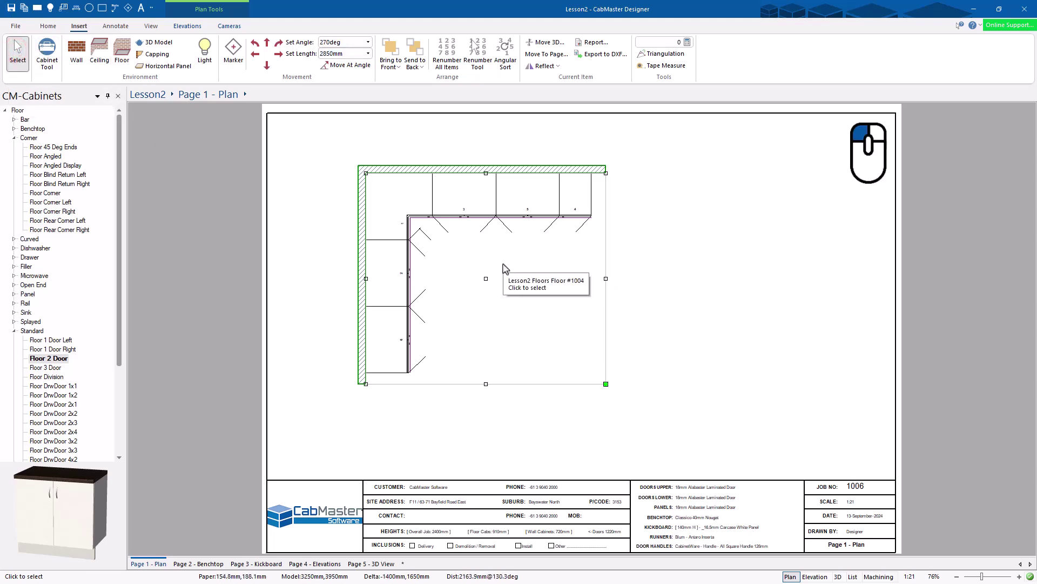
- Set the floor's image category to Timber Seamless 2048x1071 and its style to Seamless Timber Laminate 1
{"action": "double_click", "coordinate": [504, 266]}
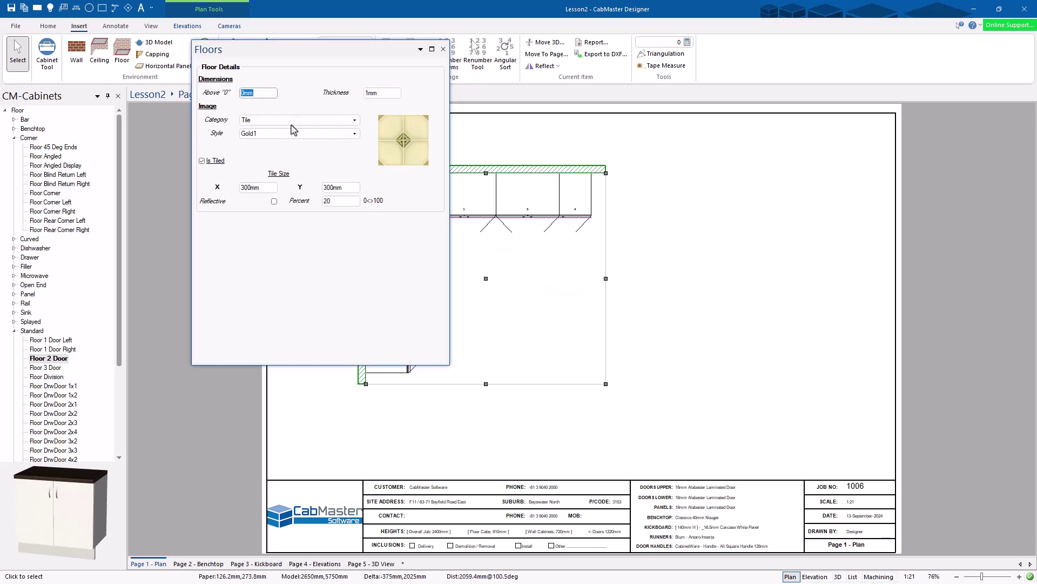
{"action": "left_click", "coordinate": [256, 122]}
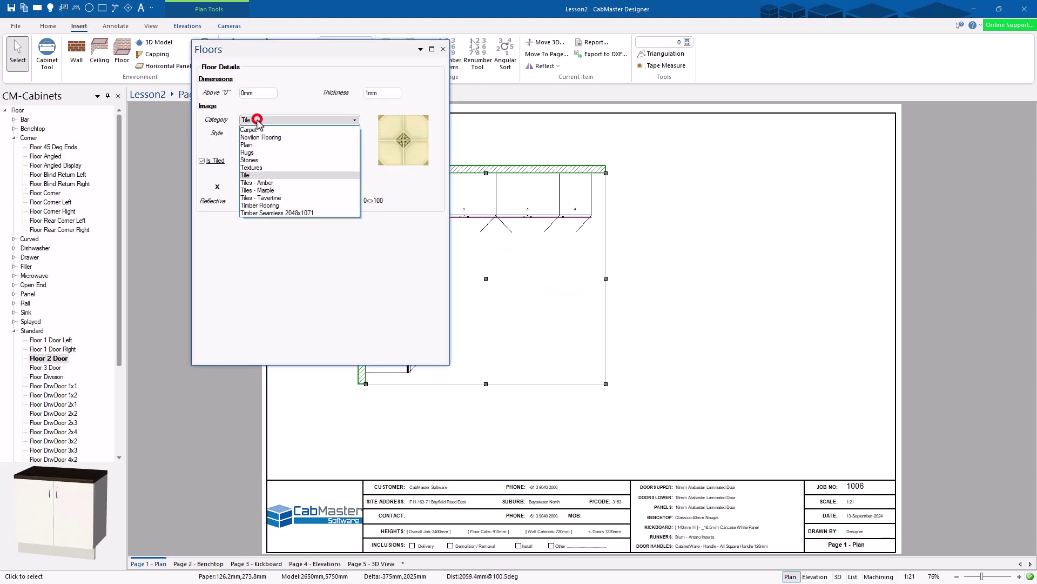
{"action": "left_click", "coordinate": [265, 213]}
{"action": "left_click", "coordinate": [278, 133]}
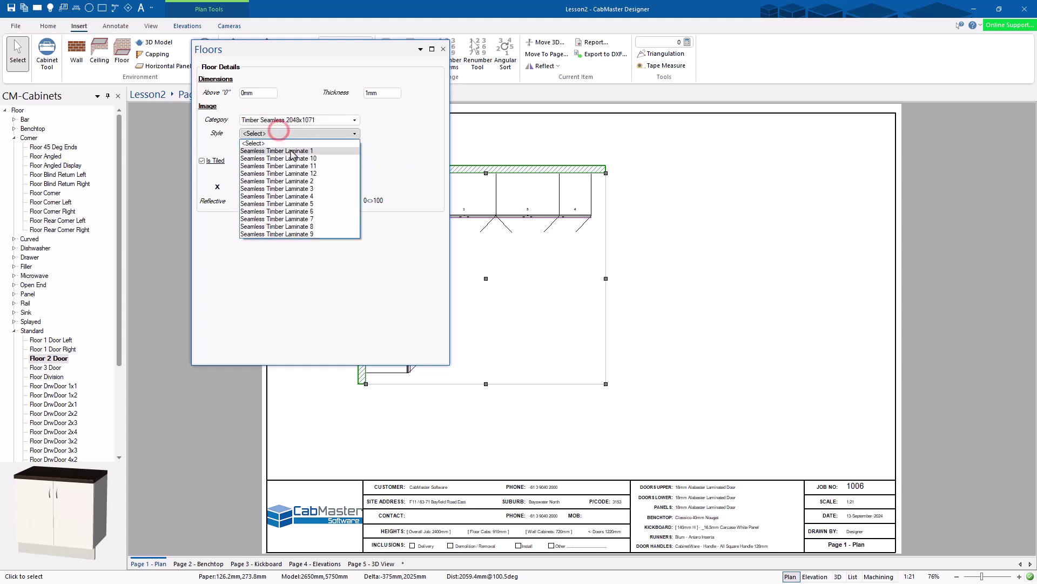
{"action": "left_click", "coordinate": [291, 150]}
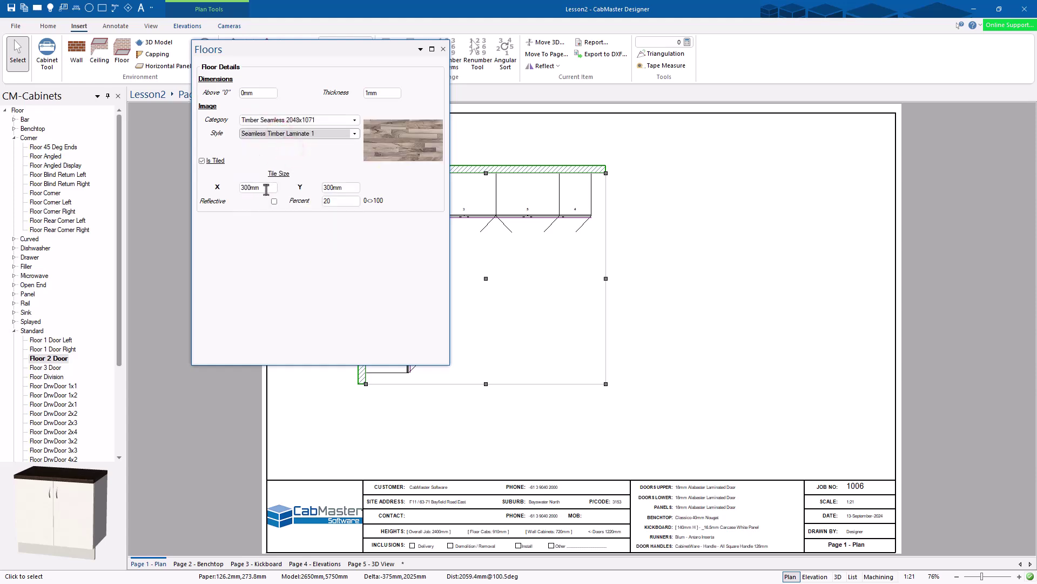
- Set the floor's tile size to X 2048 mm and Y 1071 mm, and close its properties
{"action": "left_click_drag", "start_coordinate": [263, 188], "coordinate": [232, 189]}
{"action": "left_click_drag", "start_coordinate": [343, 189], "coordinate": [325, 189]}
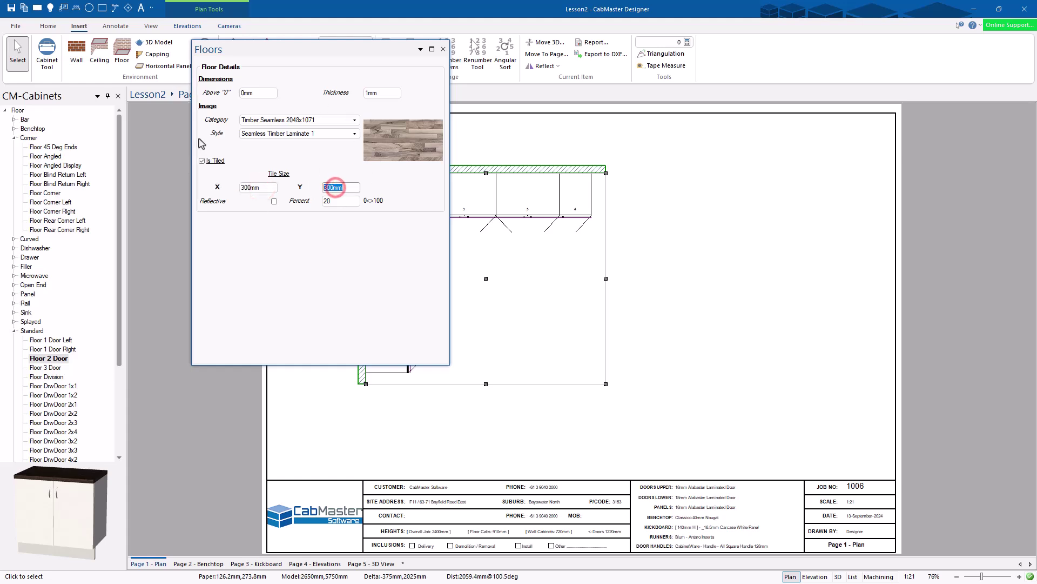
{"action": "left_click_drag", "start_coordinate": [261, 188], "coordinate": [218, 189]}
{"action": "key", "text": "Tab"}
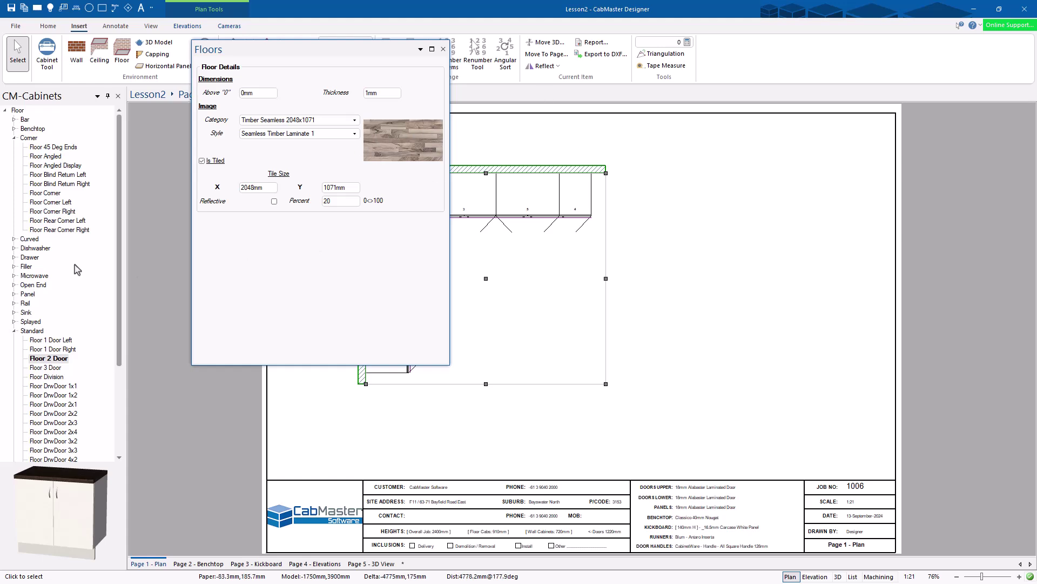
{"action": "left_click", "coordinate": [443, 50]}
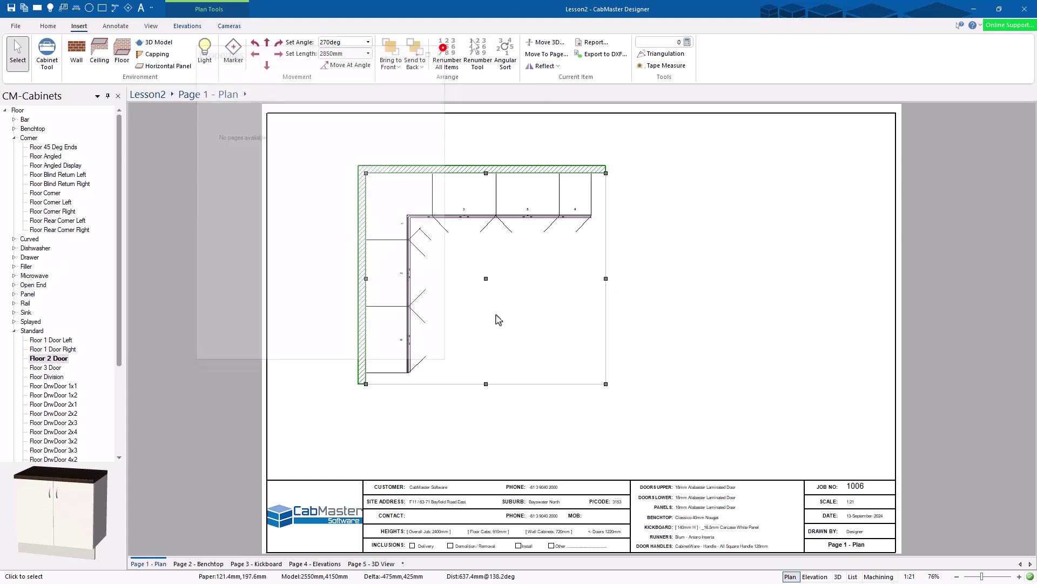
{"action": "left_click", "coordinate": [703, 279]}
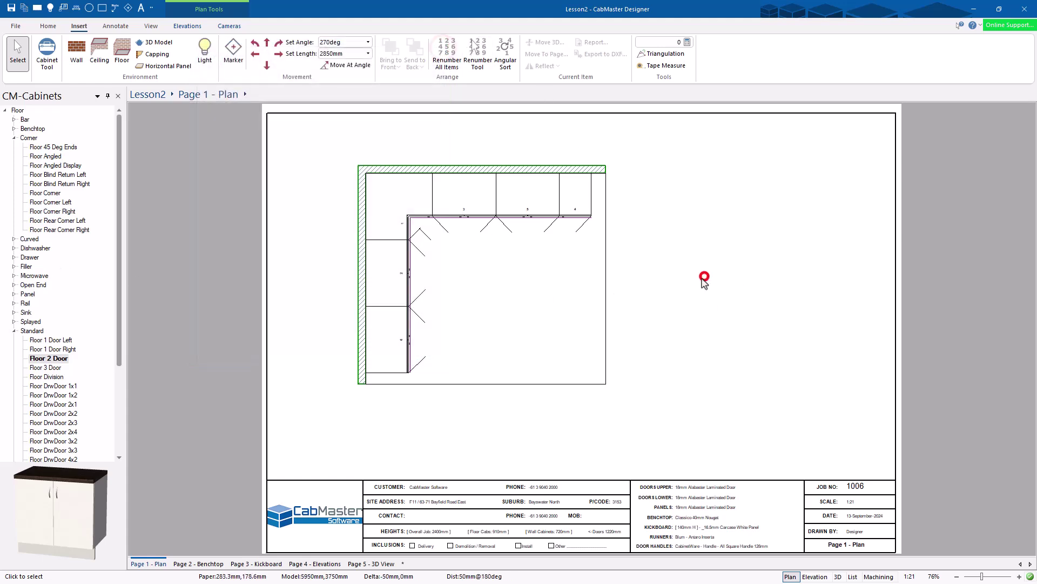
{"action": "left_click", "coordinate": [525, 211]}
{"action": "left_click", "coordinate": [649, 277]}
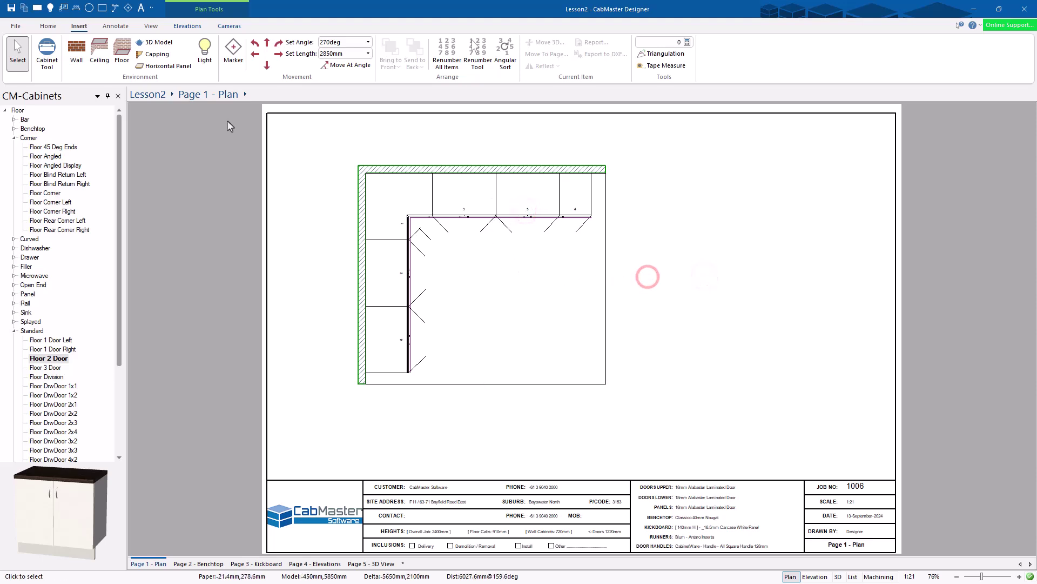
- Place a Wall Rangehood Pullout from the wall units centred over the second two-door cabinet on the horizontal wall
{"action": "left_click", "coordinate": [14, 139]}
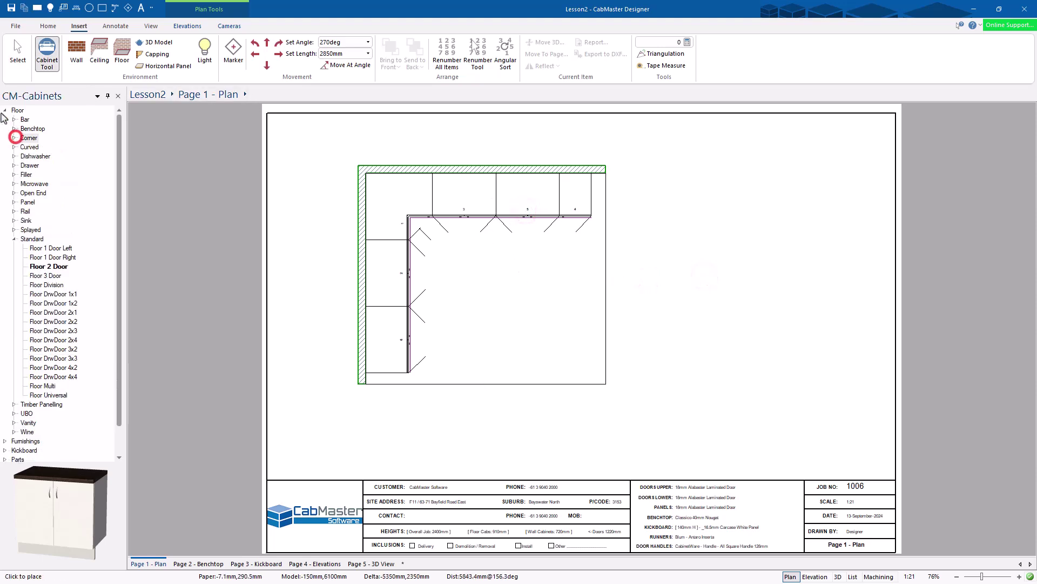
{"action": "left_click", "coordinate": [5, 111]}
{"action": "left_click", "coordinate": [47, 25]}
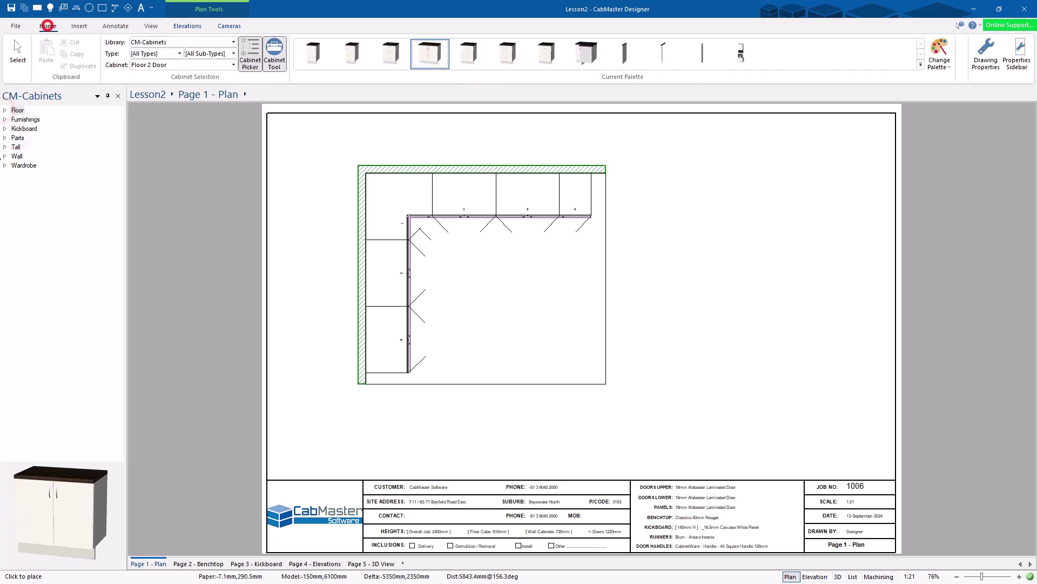
{"action": "left_click", "coordinate": [4, 156]}
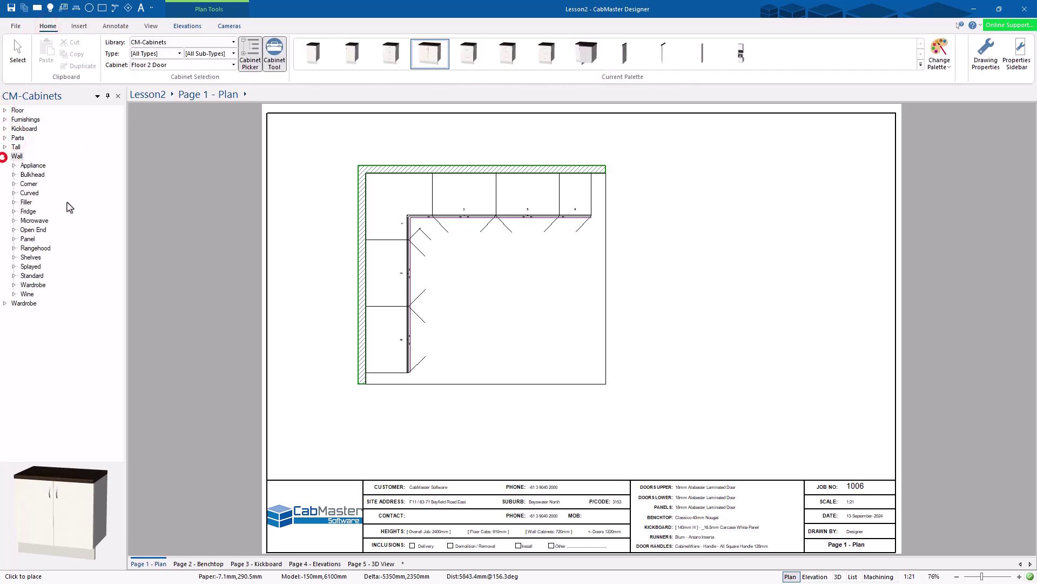
{"action": "left_click", "coordinate": [15, 276]}
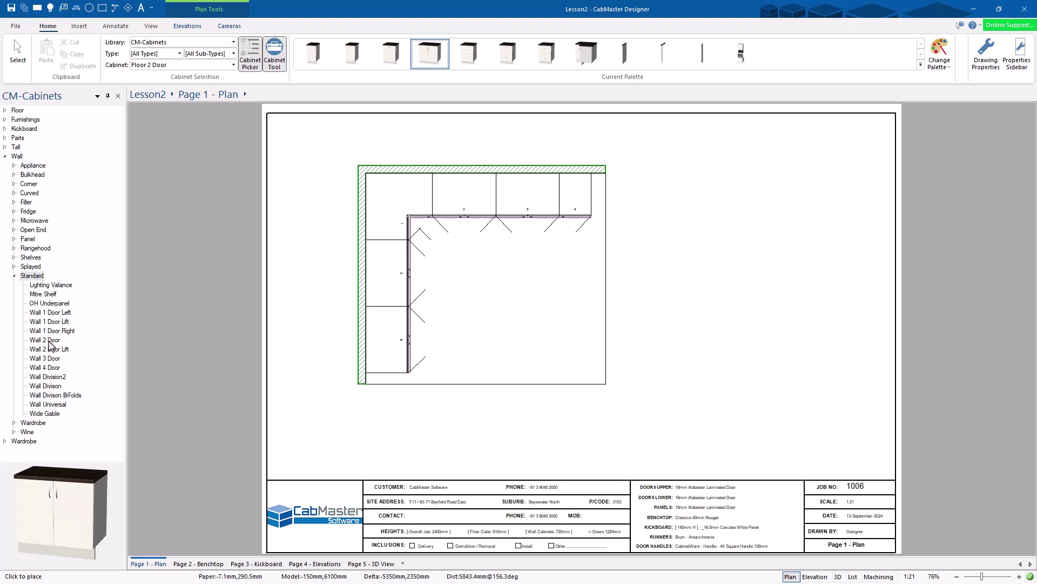
{"action": "left_click", "coordinate": [14, 276]}
{"action": "left_click", "coordinate": [14, 248]}
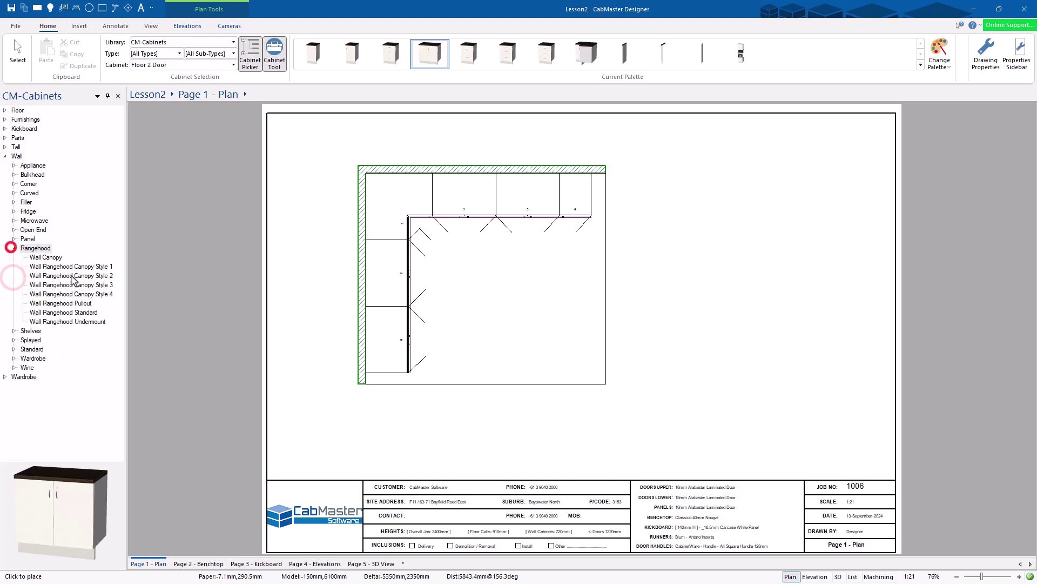
{"action": "left_click", "coordinate": [63, 303]}
{"action": "left_click", "coordinate": [509, 227]}
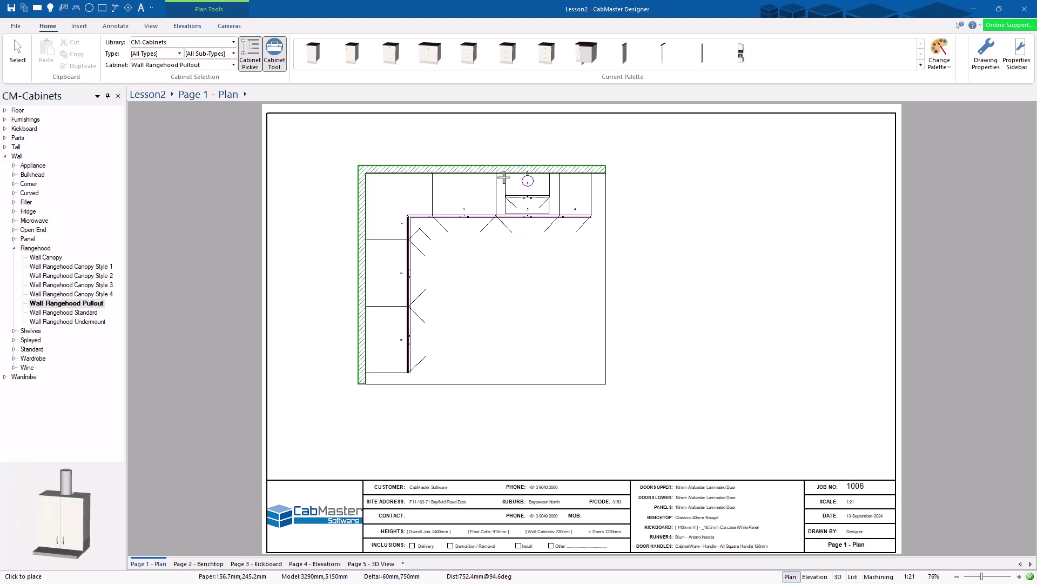
{"action": "left_click", "coordinate": [17, 47]}
{"action": "left_click", "coordinate": [700, 222]}
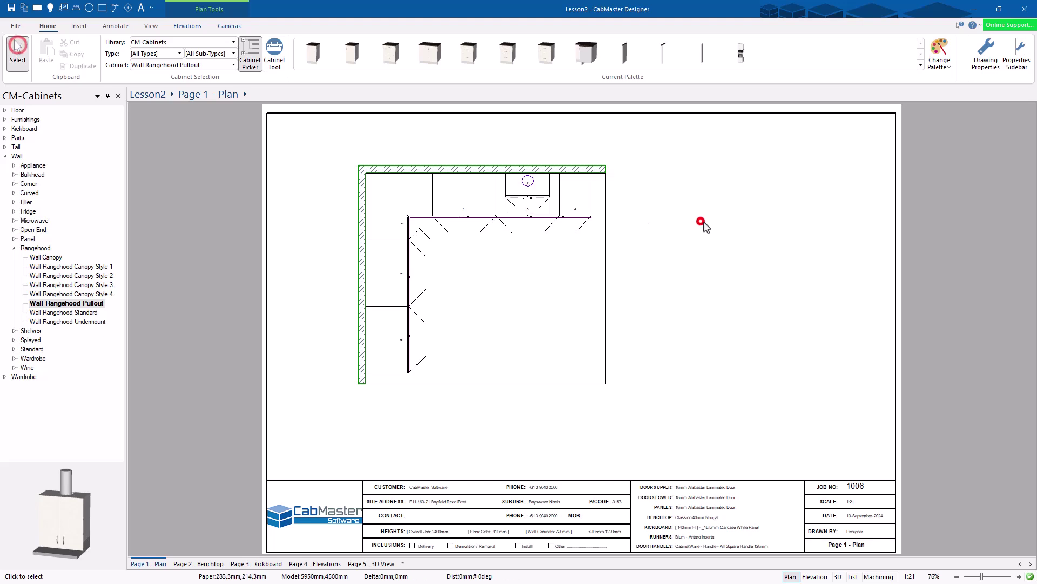
- Move the rangehood along the horizontal wall to sit over the one-door cabinet at the end of the run
{"action": "scroll", "coordinate": [701, 221], "scroll_direction": "up", "scroll_amount": 3}
{"action": "left_click", "coordinate": [381, 166]}
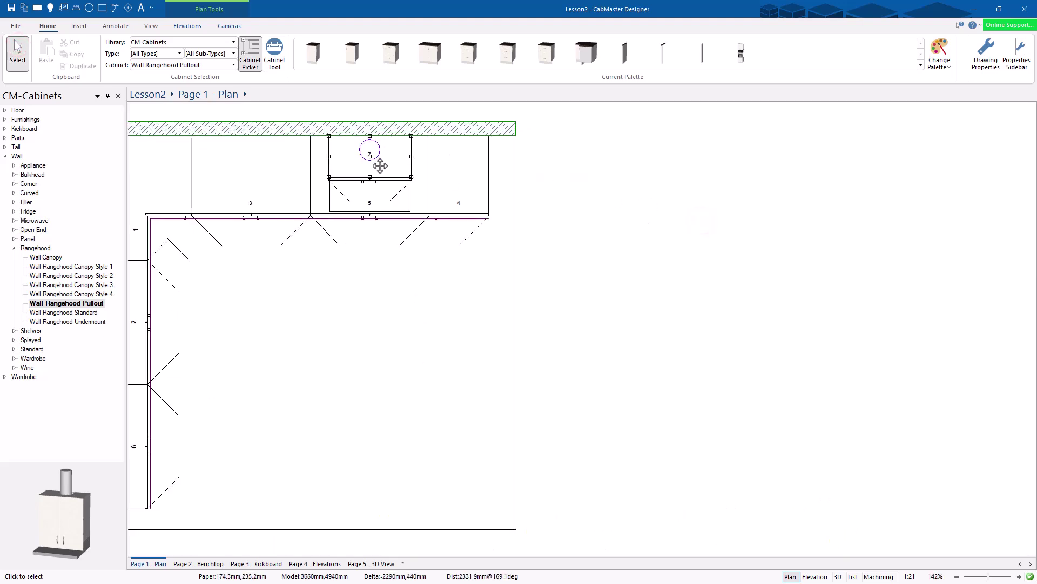
{"action": "left_click_drag", "start_coordinate": [375, 165], "coordinate": [459, 166]}
{"action": "left_click", "coordinate": [759, 190]}
{"action": "left_click", "coordinate": [458, 197]}
{"action": "left_click", "coordinate": [728, 233]}
{"action": "left_click", "coordinate": [459, 197]}
{"action": "scroll", "coordinate": [542, 210], "scroll_direction": "down", "scroll_amount": 3}
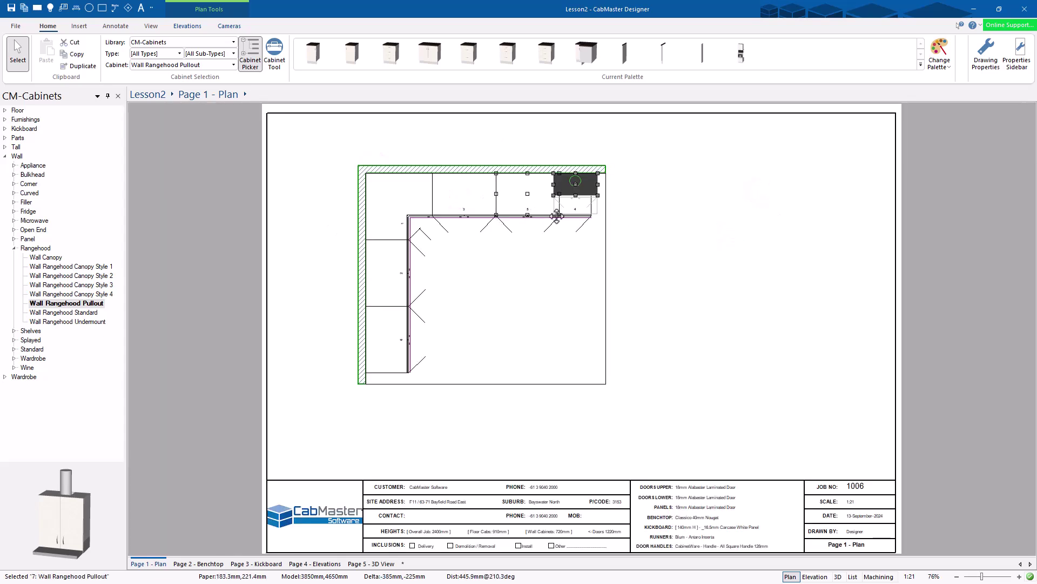
{"action": "left_click", "coordinate": [715, 222]}
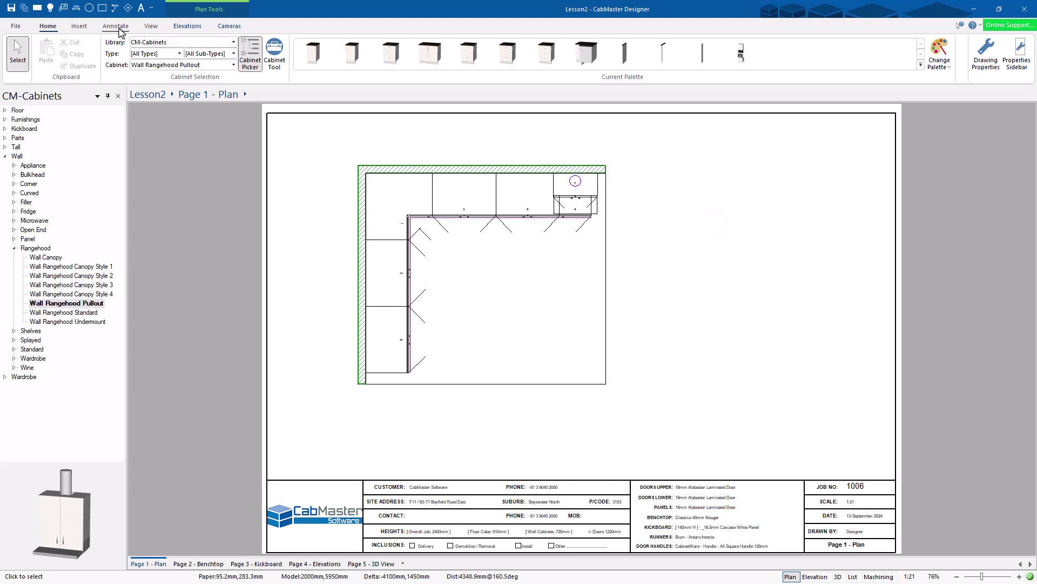
- Send the rangehood to the back, behind the floor cabinets in the plan
{"action": "left_click", "coordinate": [80, 27]}
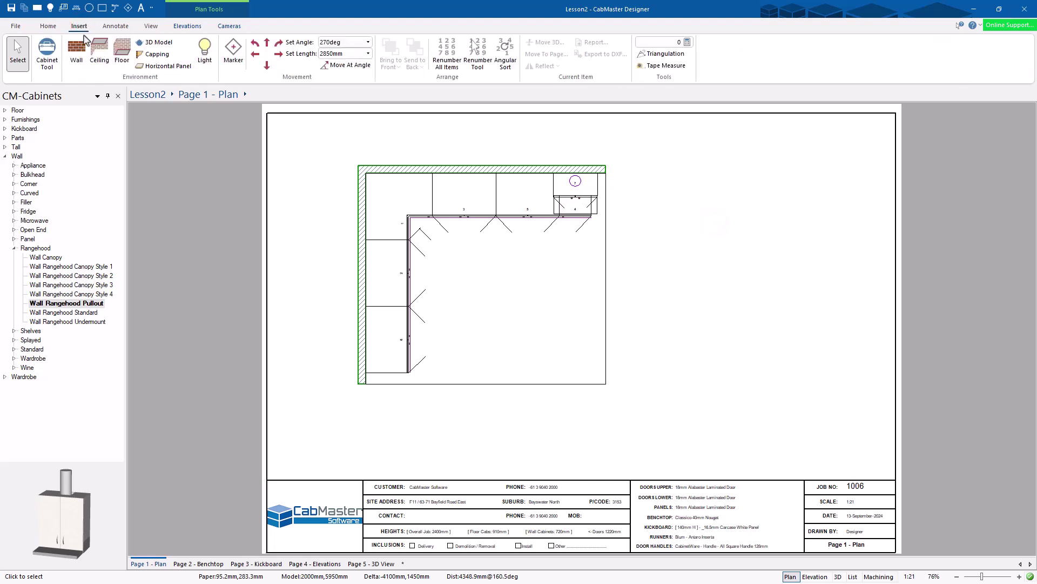
{"action": "left_click", "coordinate": [574, 183]}
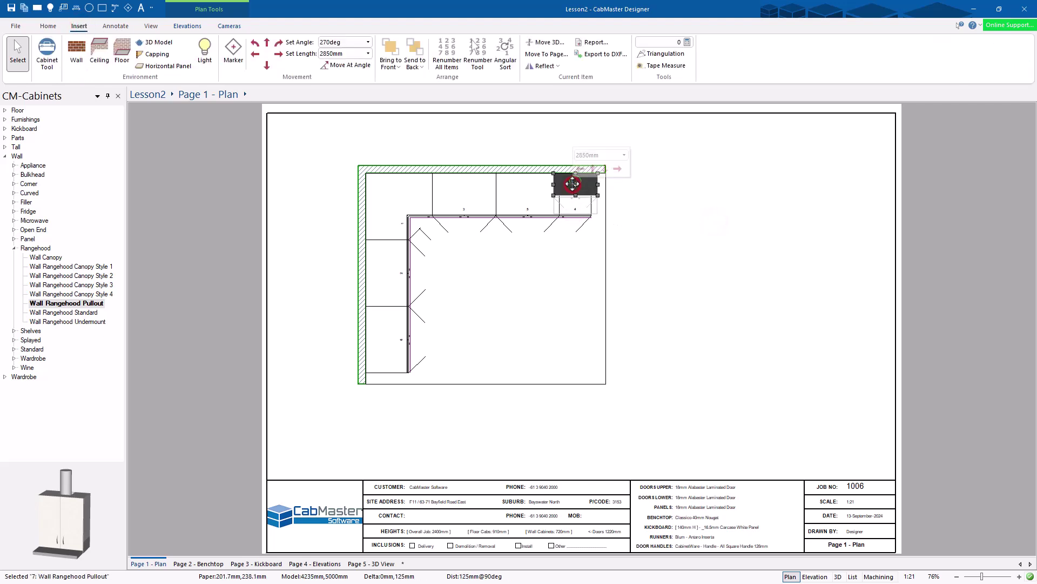
{"action": "left_click", "coordinate": [415, 54]}
{"action": "left_click", "coordinate": [705, 215]}
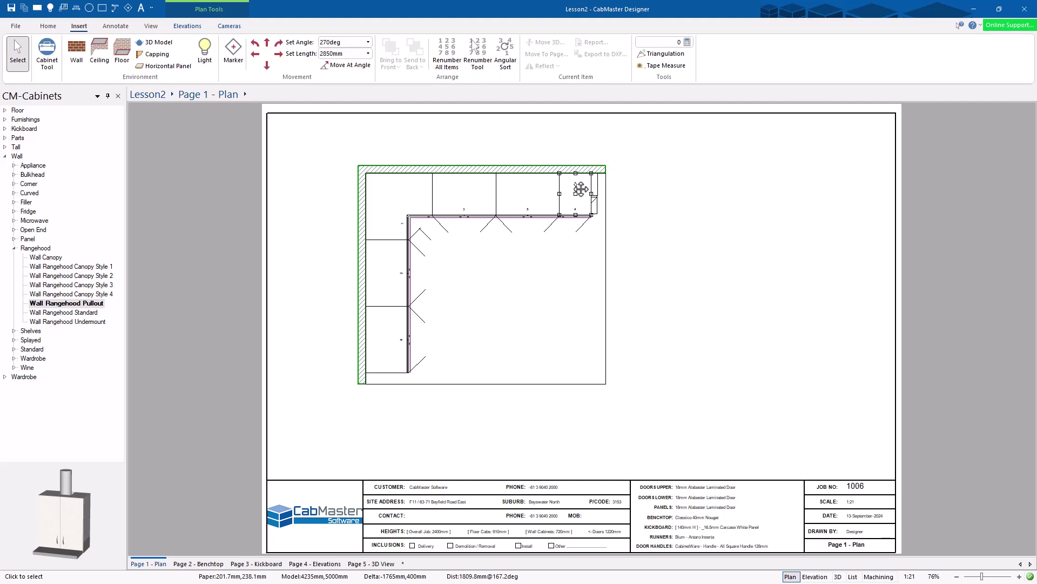
{"action": "left_click", "coordinate": [717, 258]}
- Select the one-door floor cabinet under the rangehood and send it to the back
{"action": "left_click", "coordinate": [579, 198]}
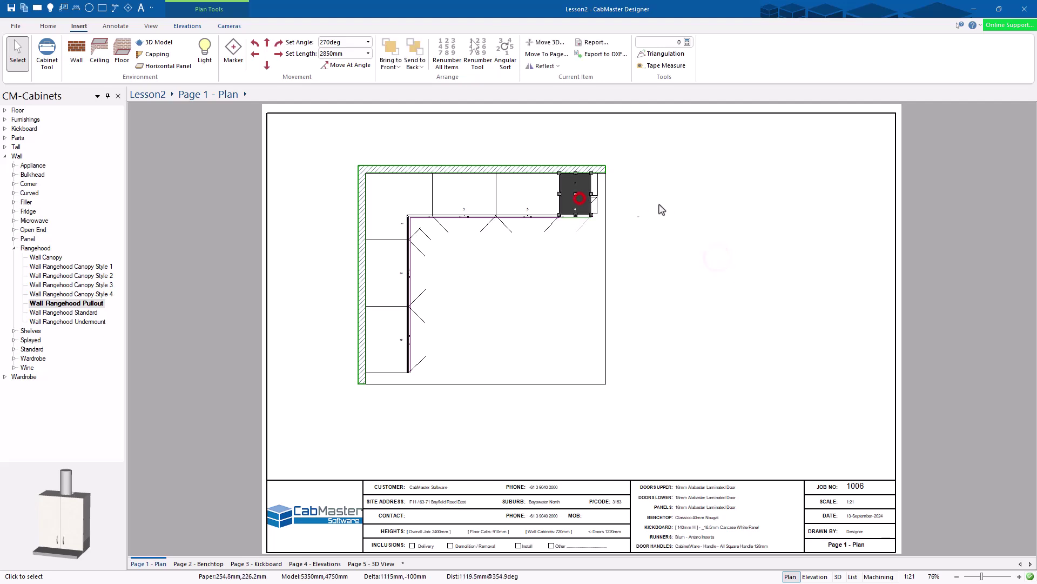
{"action": "double_click", "coordinate": [573, 201]}
{"action": "left_click", "coordinate": [1021, 46]}
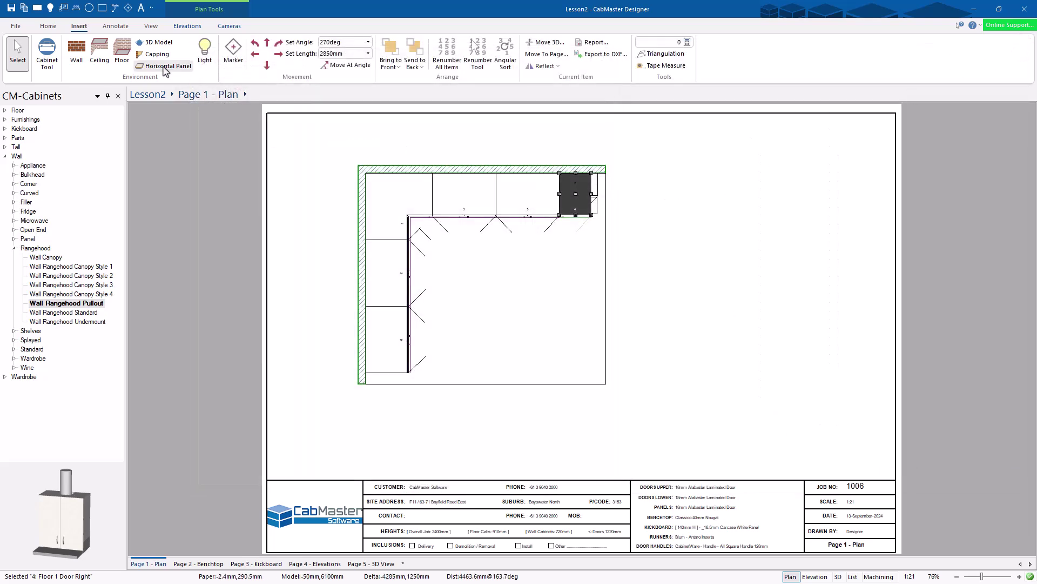
{"action": "left_click", "coordinate": [414, 60]}
{"action": "left_click", "coordinate": [667, 229]}
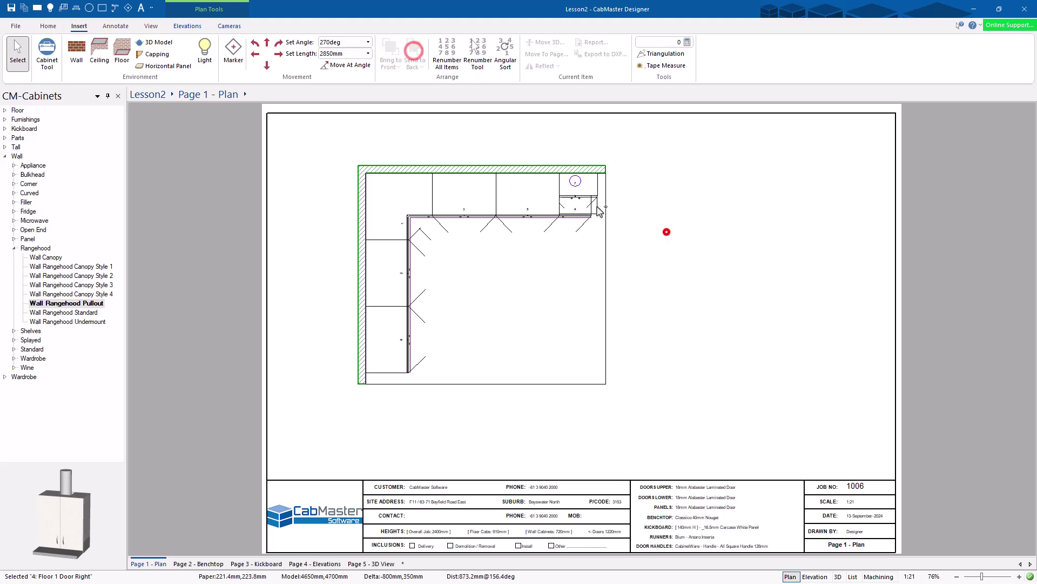
- Send the floor to the back of the plan's drawing order
{"action": "left_click", "coordinate": [587, 188]}
{"action": "left_click", "coordinate": [586, 252]}
{"action": "left_click", "coordinate": [412, 52]}
{"action": "left_click", "coordinate": [713, 249]}
- Bring the rangehood to the front of the overlapping cabinets in the plan
{"action": "left_click", "coordinate": [577, 190]}
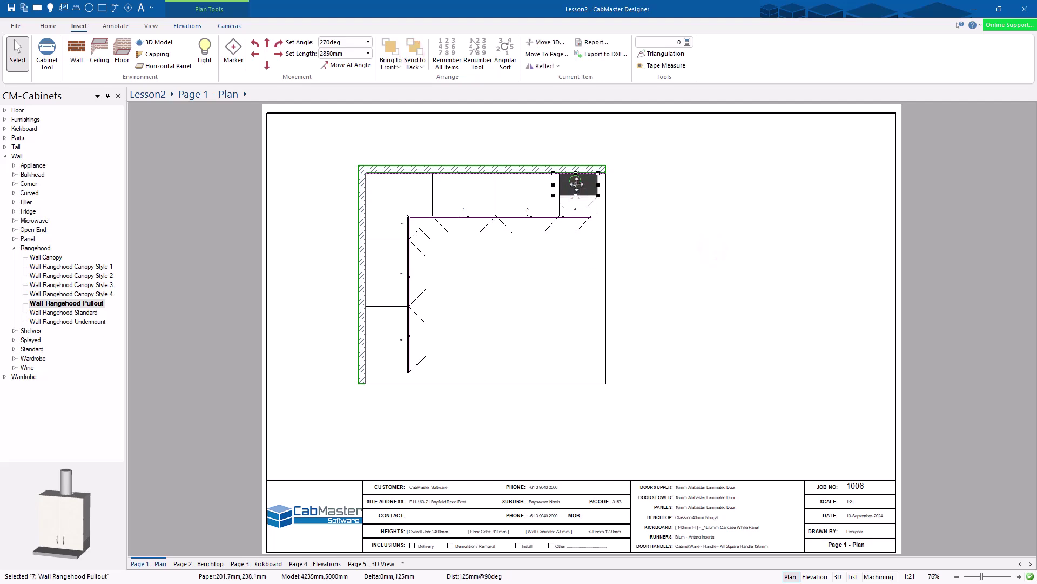
{"action": "left_click", "coordinate": [389, 50]}
{"action": "left_click", "coordinate": [669, 216]}
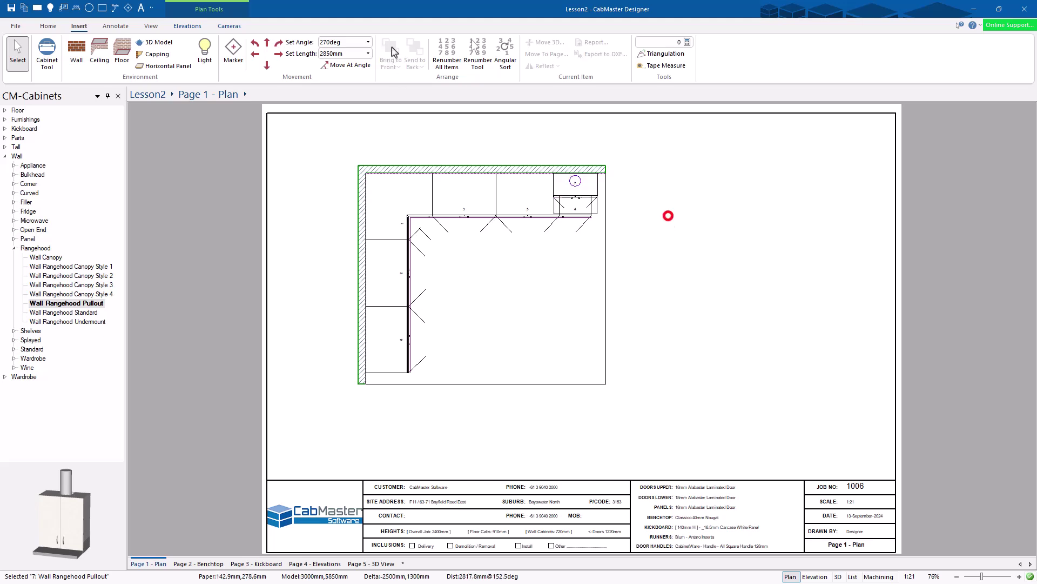
- Generate an automatic elevation of the horizontal wall and place it in the empty space beside the plan
{"action": "left_click", "coordinate": [571, 185]}
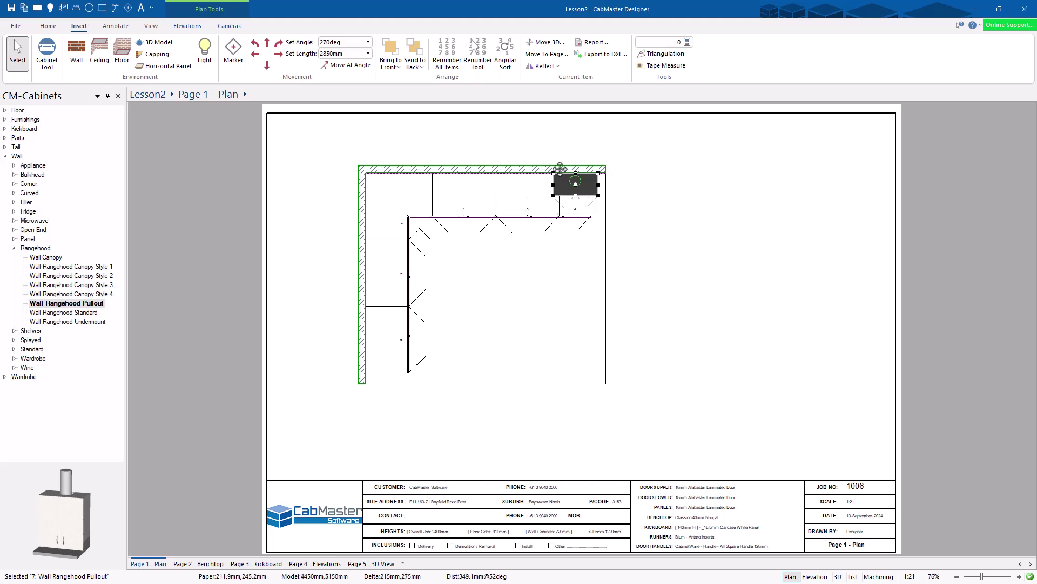
{"action": "left_click", "coordinate": [466, 142]}
{"action": "left_click", "coordinate": [467, 169]}
{"action": "right_click", "coordinate": [468, 170]}
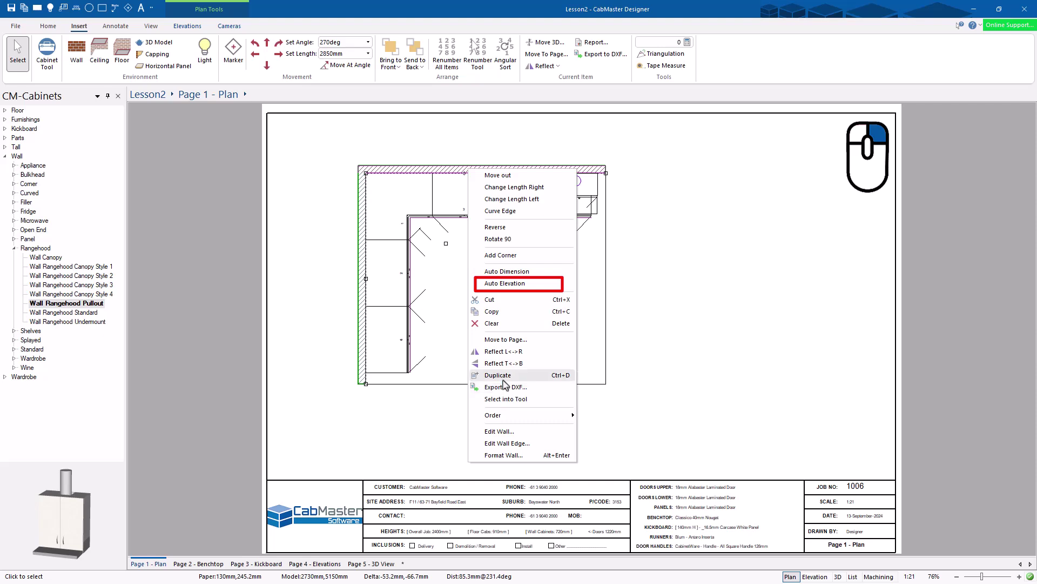
{"action": "left_click", "coordinate": [505, 283]}
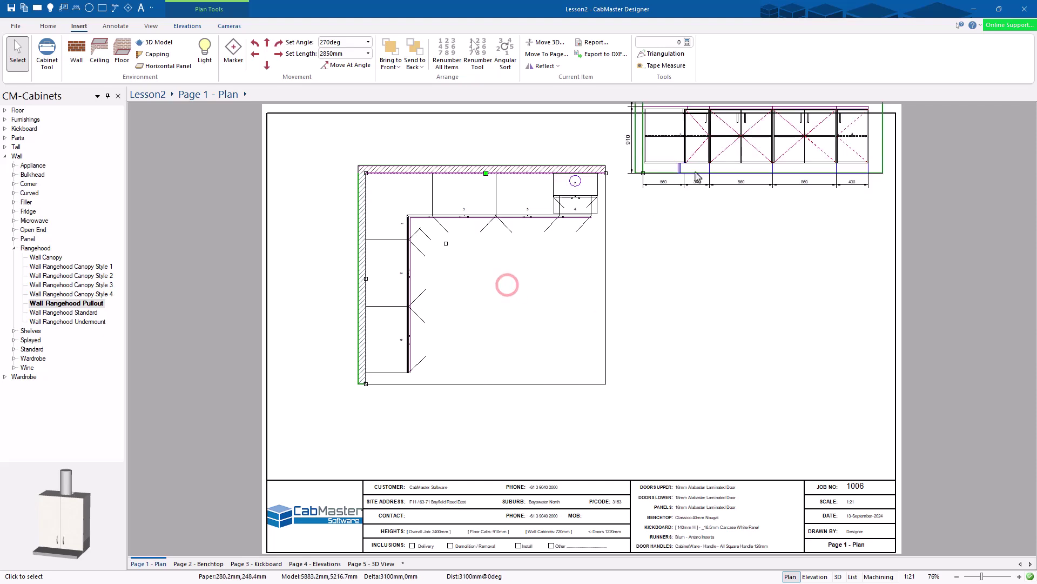
{"action": "left_click", "coordinate": [644, 173]}
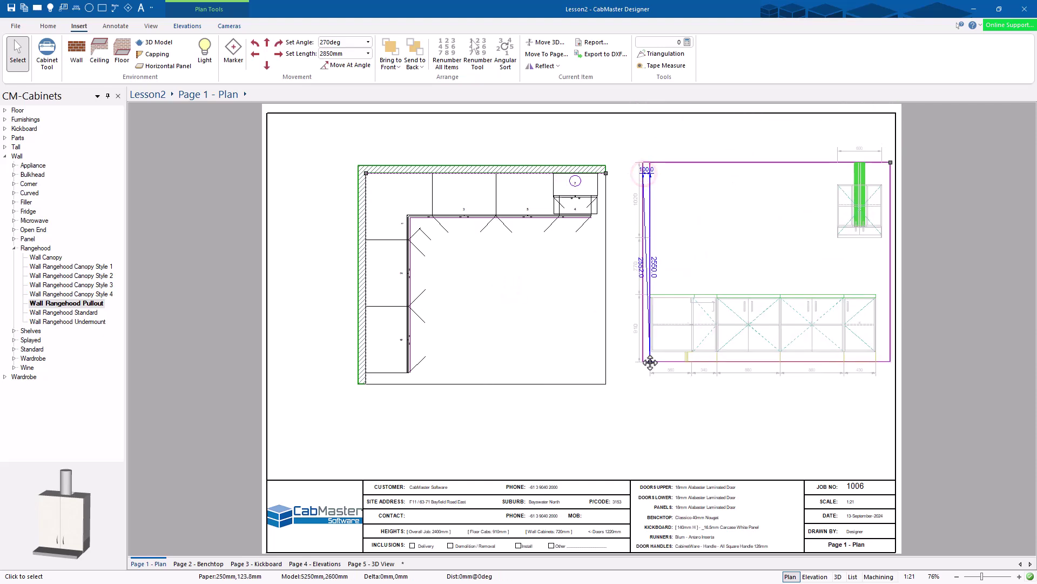
{"action": "left_click", "coordinate": [730, 409]}
- Send the rangehood to the back of the plan's drawing order
{"action": "left_click", "coordinate": [575, 182]}
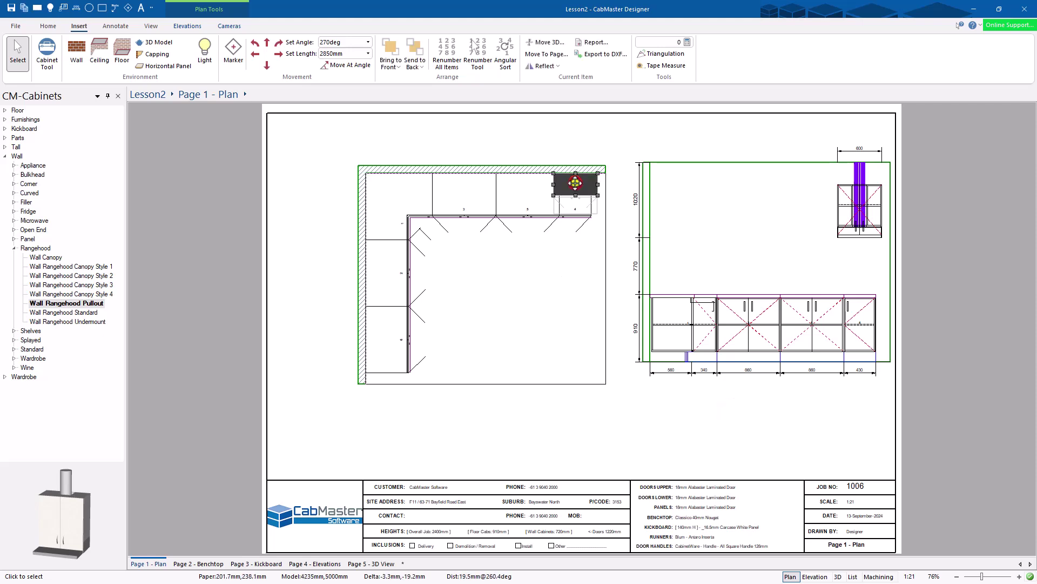
{"action": "right_click", "coordinate": [575, 183]}
{"action": "left_click", "coordinate": [414, 50]}
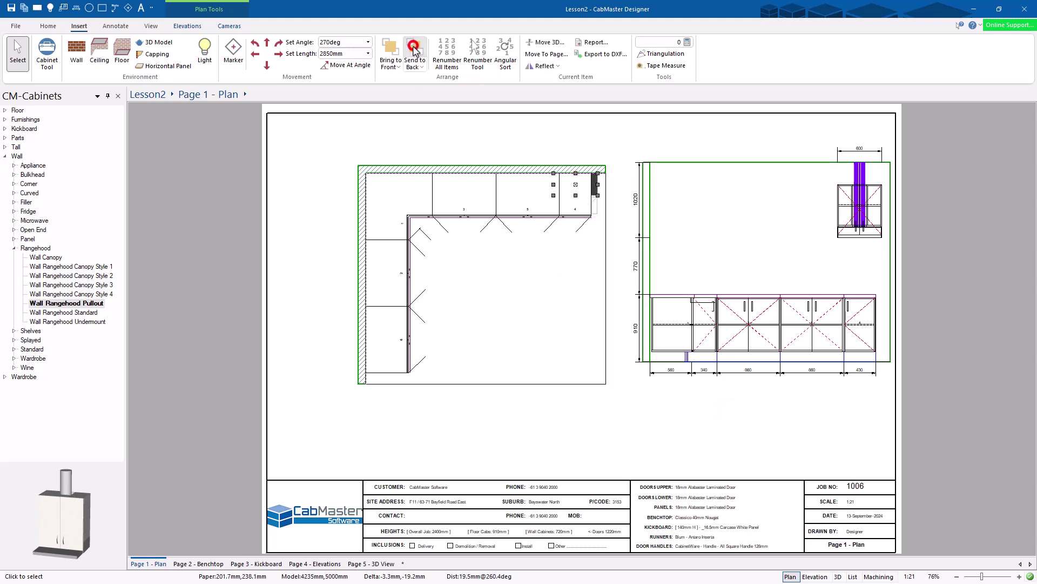
{"action": "left_click_drag", "start_coordinate": [755, 123], "coordinate": [886, 222]}
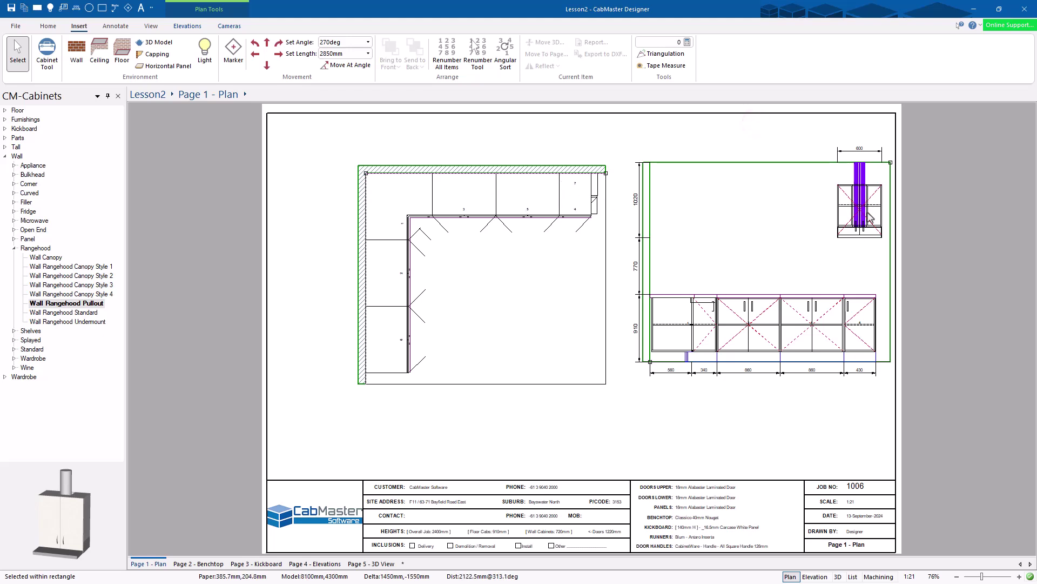
- Send the one-door floor cabinet overlapping the rangehood to the back, followed by the floor
{"action": "left_click", "coordinate": [579, 188]}
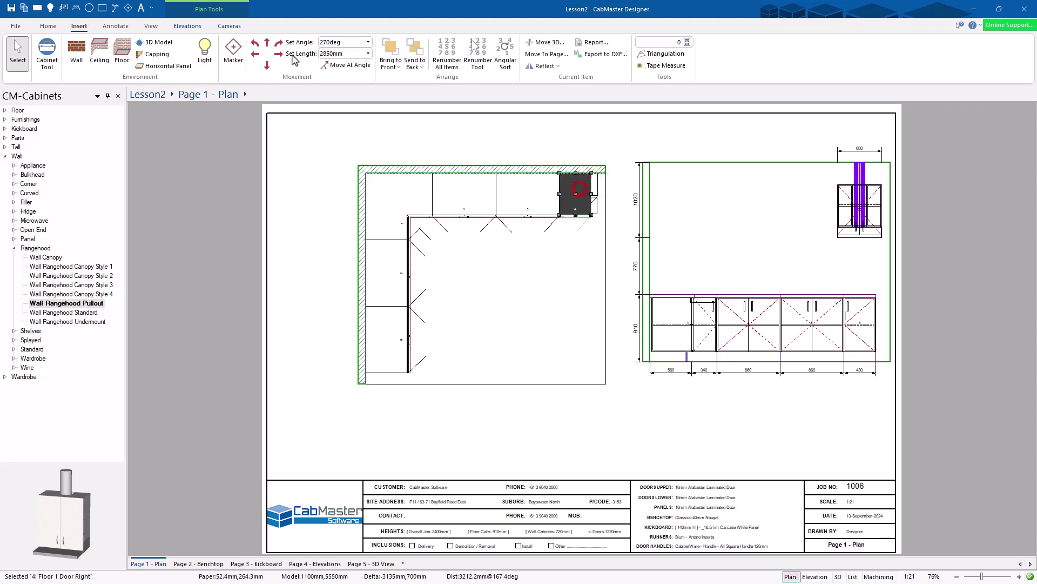
{"action": "left_click", "coordinate": [579, 181]}
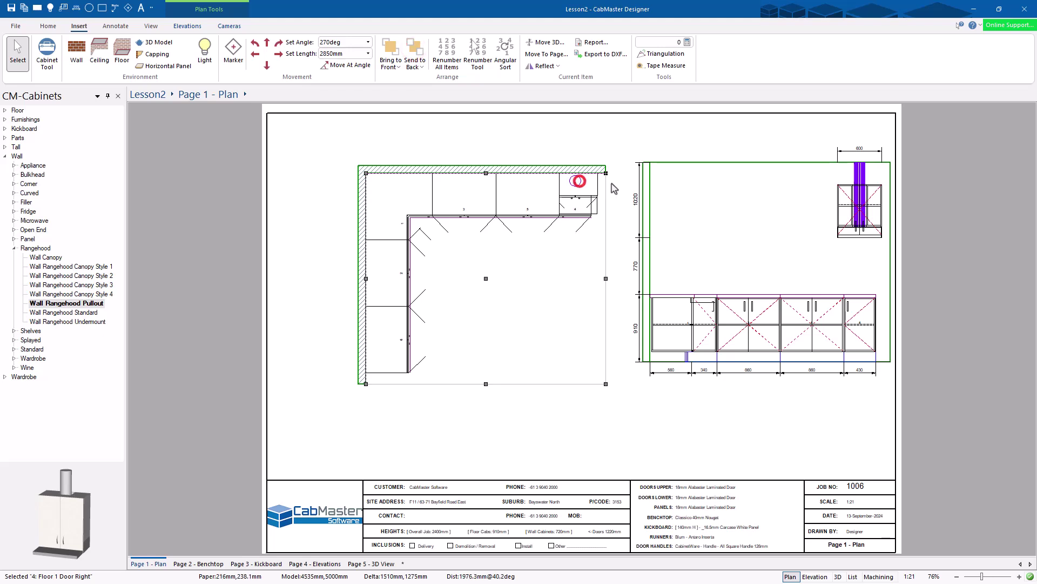
{"action": "left_click", "coordinate": [411, 51]}
{"action": "left_click", "coordinate": [628, 151]}
- Bring the rangehood to the front of the plan's drawing order and clear the selection
{"action": "left_click", "coordinate": [580, 184]}
{"action": "left_click", "coordinate": [392, 59]}
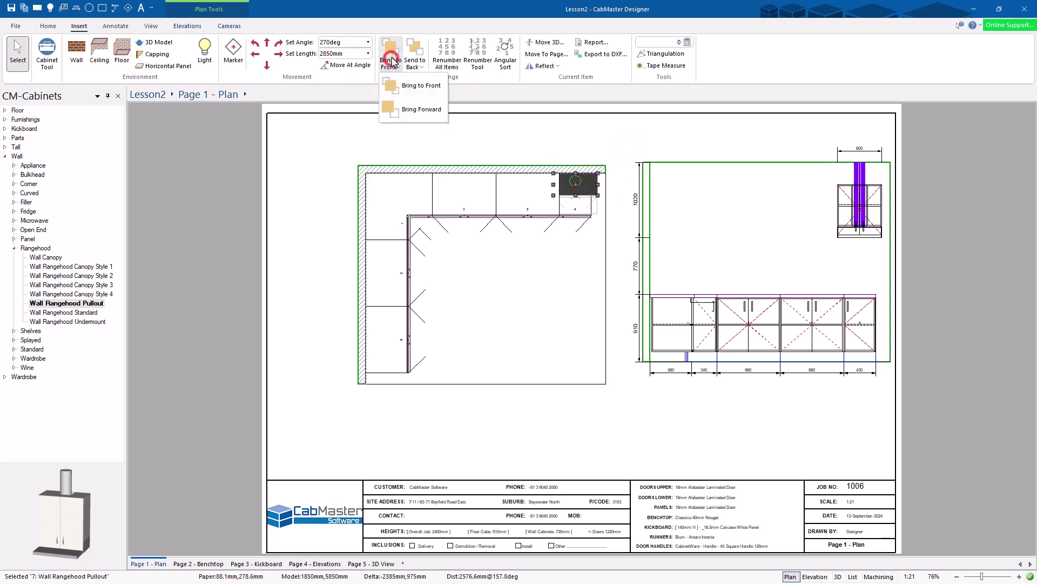
{"action": "left_click", "coordinate": [414, 85]}
{"action": "left_click", "coordinate": [550, 144]}
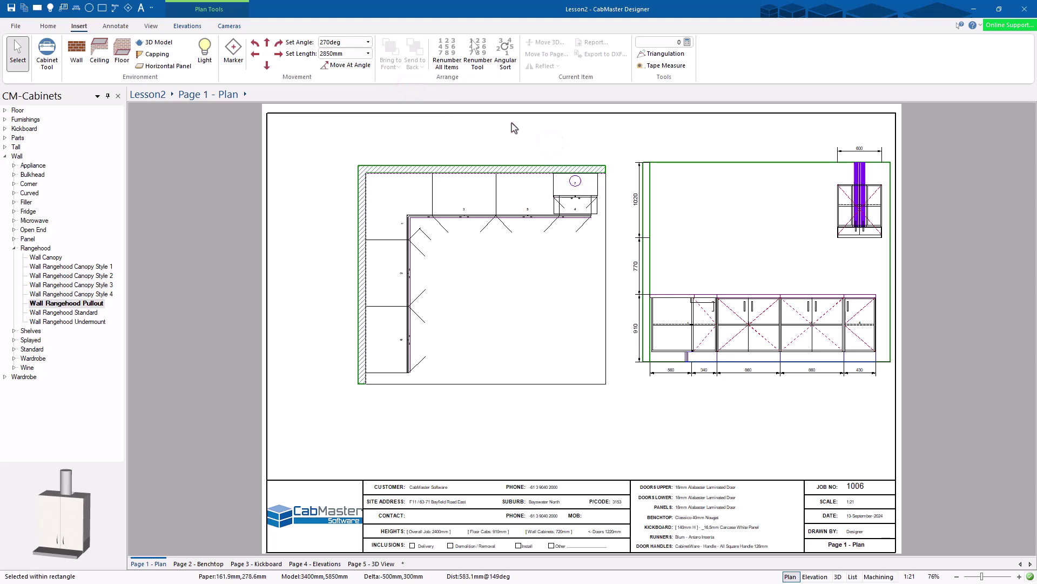
- Delete the automatic wall elevation placed beside the plan
{"action": "left_click", "coordinate": [667, 402]}
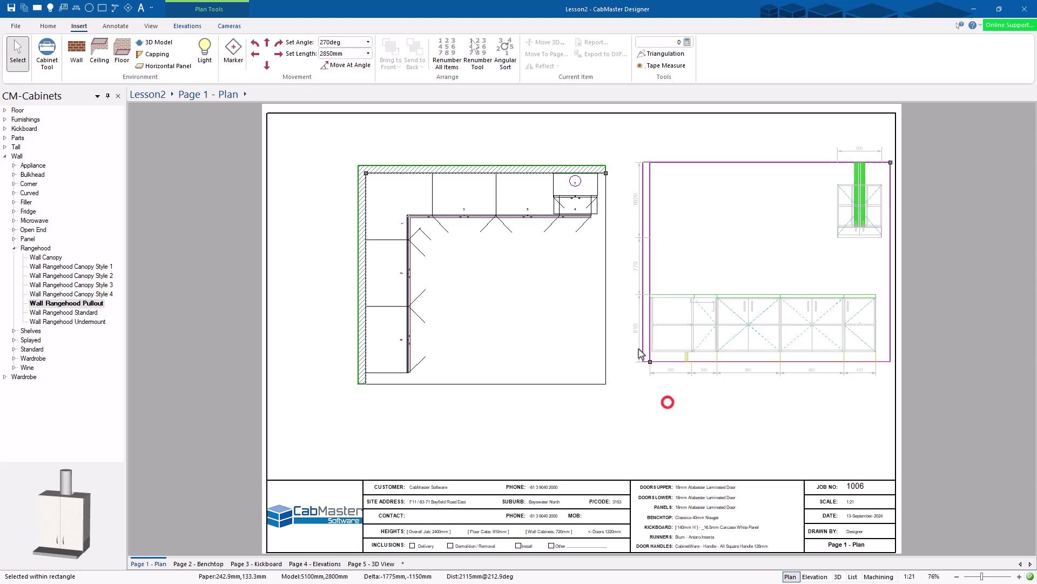
{"action": "key", "text": "Delete"}
{"action": "left_click", "coordinate": [576, 184]}
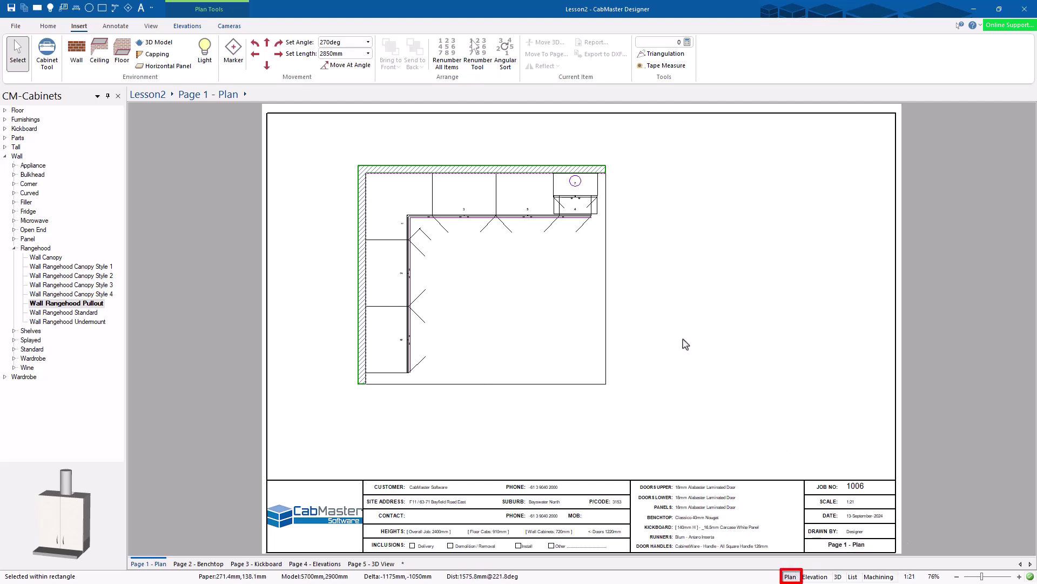
- Switch to the elevation view and examine both wall edges, Edge 1 and Edge 2
{"action": "left_click", "coordinate": [811, 576]}
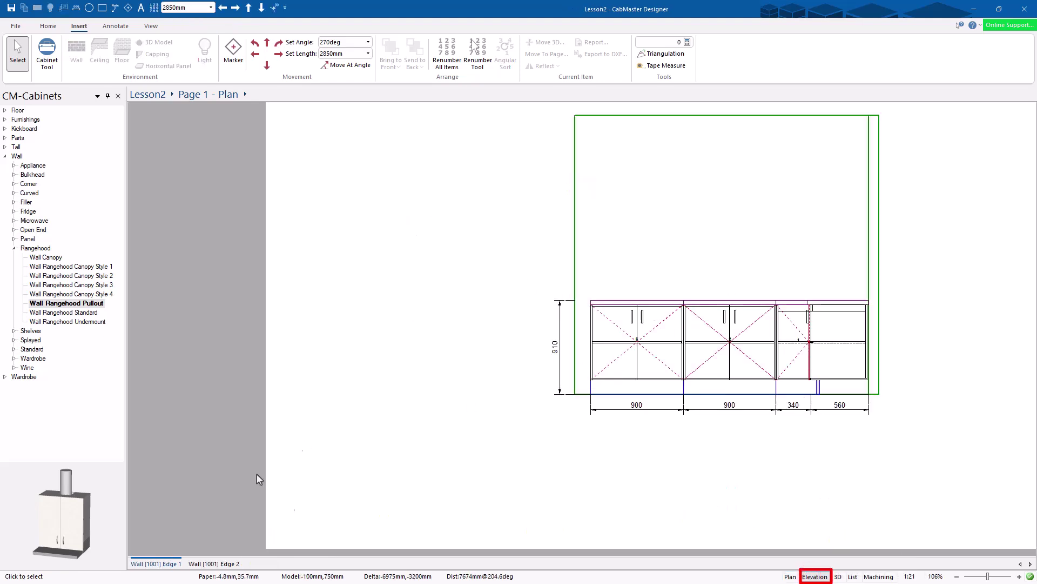
{"action": "left_click", "coordinate": [218, 564]}
{"action": "left_click", "coordinate": [154, 563]}
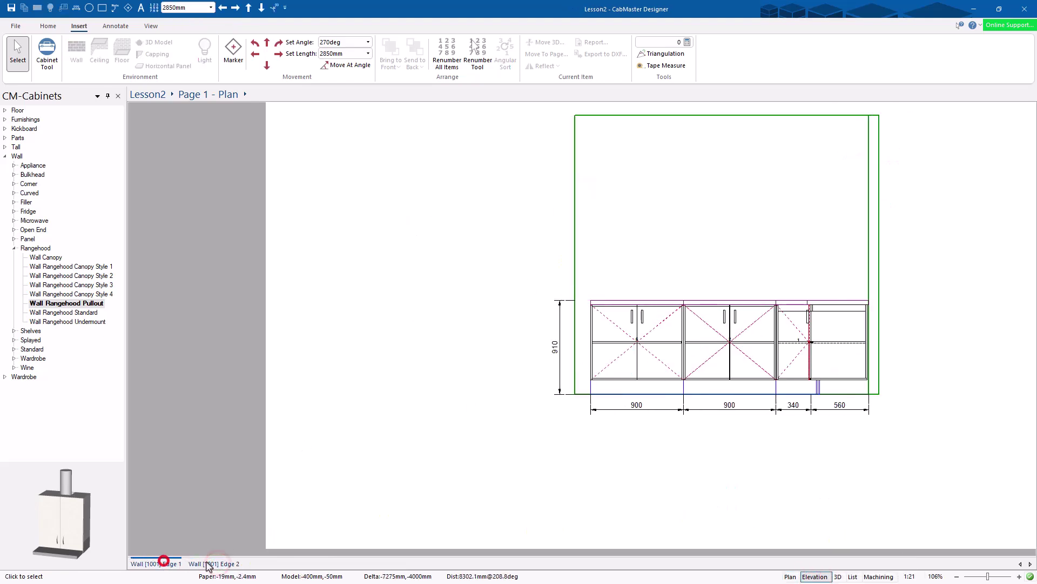
{"action": "left_click", "coordinate": [210, 562]}
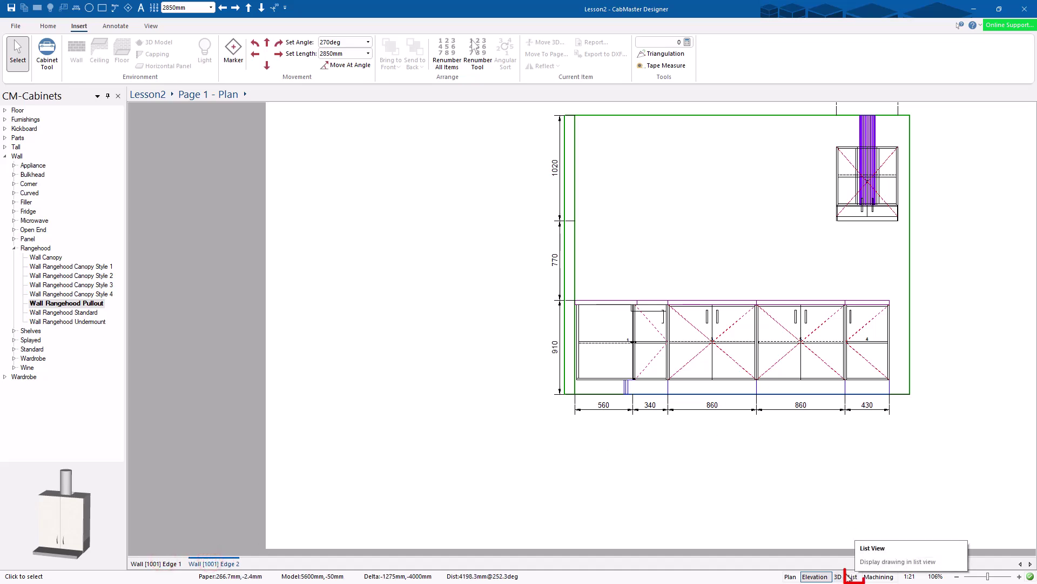
- Add a Floor 1x2 Drawer cabinet from the library to the job's item list in list view
{"action": "left_click", "coordinate": [853, 576]}
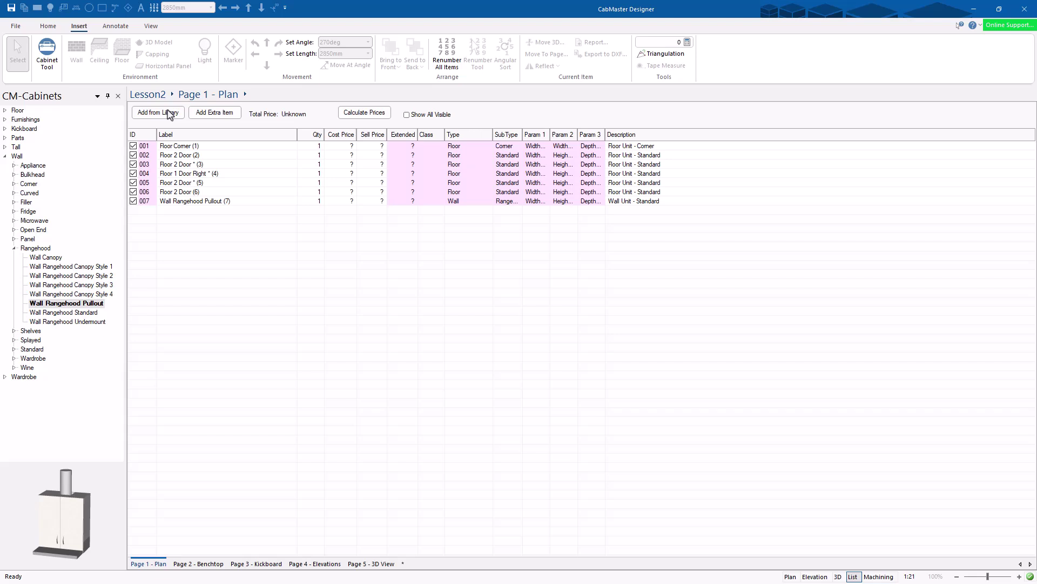
{"action": "left_click", "coordinate": [47, 54]}
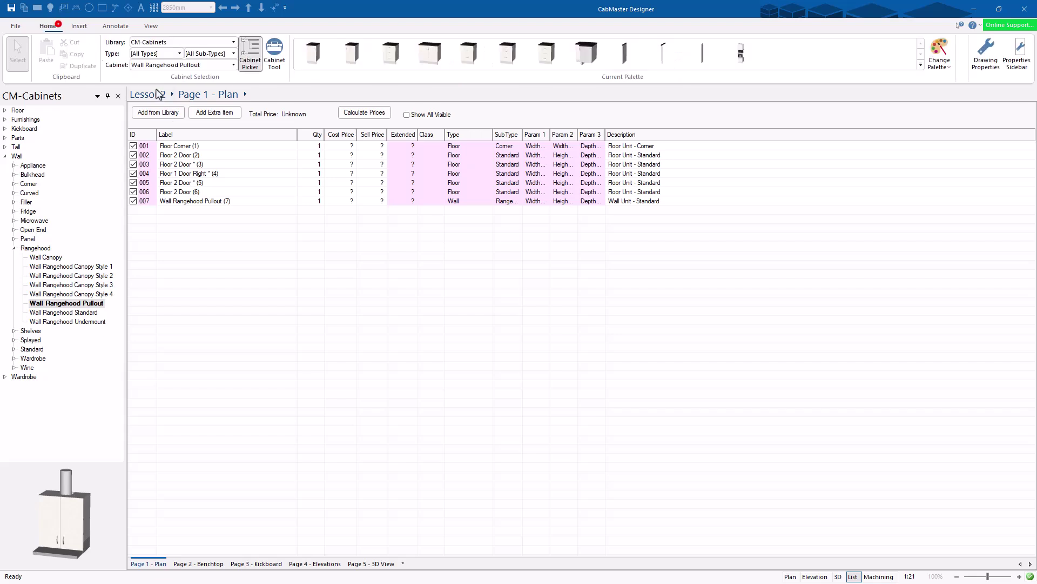
{"action": "left_click", "coordinate": [390, 53]}
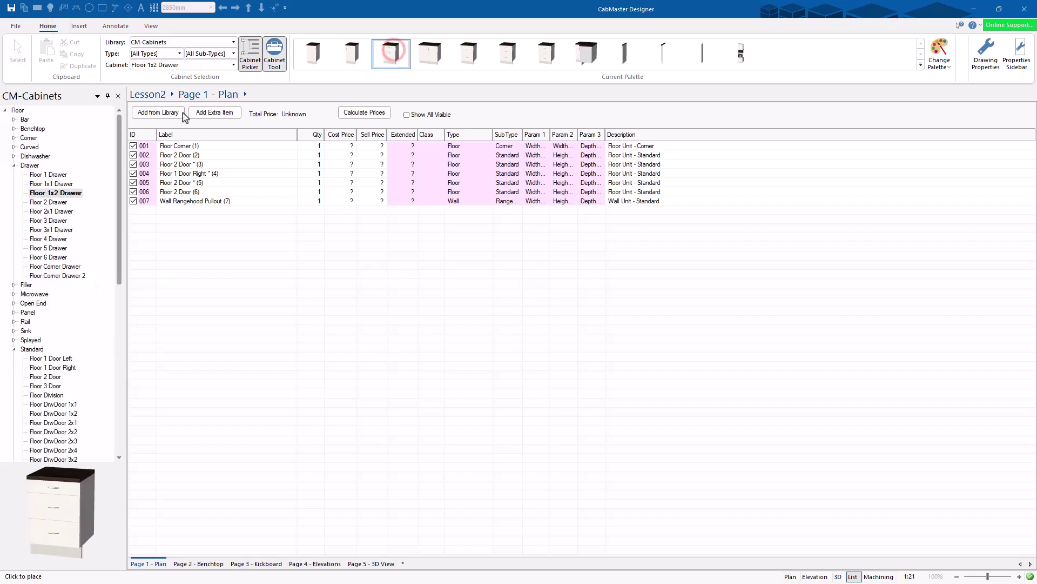
{"action": "left_click", "coordinate": [166, 113]}
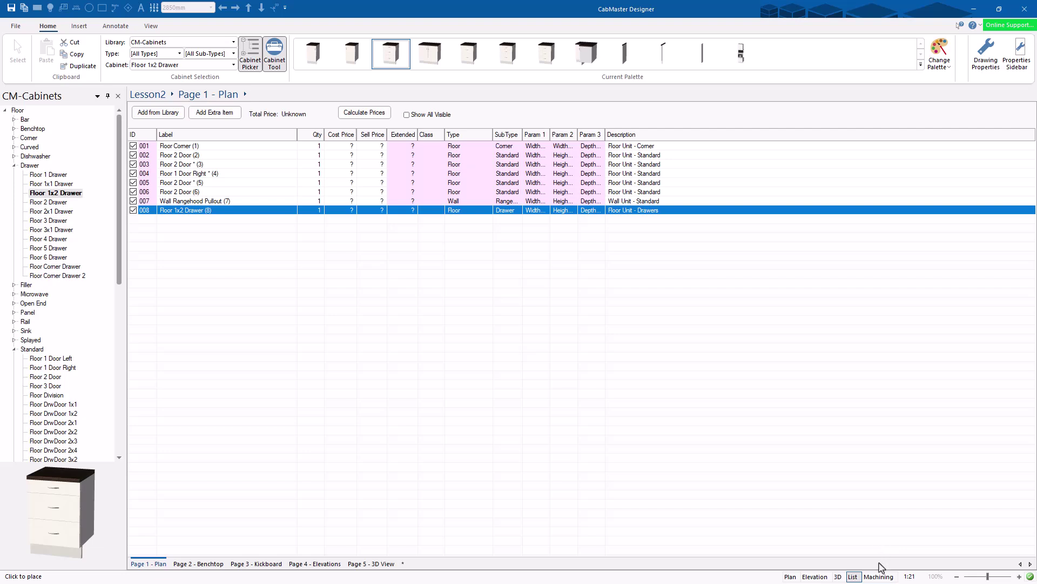
- Show the kitchen in 3D and examine the cabinets and walls from different angles
{"action": "left_click", "coordinate": [837, 576]}
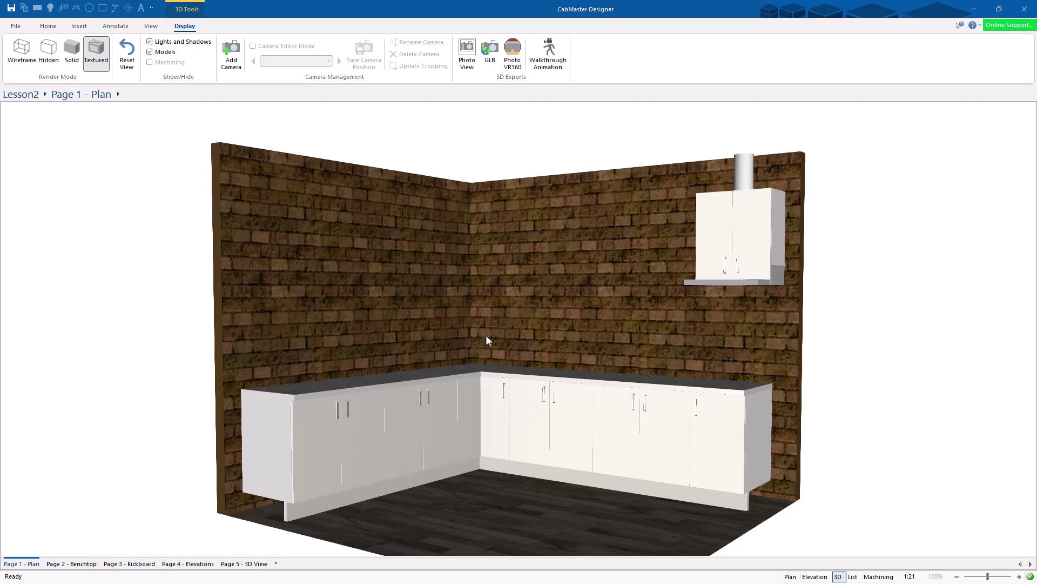
{"action": "mouse_move", "coordinate": [471, 411]}
{"action": "left_mouse_down"}
{"action": "mouse_move", "coordinate": [463, 398]}
{"action": "mouse_move", "coordinate": [473, 385]}
{"action": "mouse_move", "coordinate": [528, 382]}
{"action": "mouse_move", "coordinate": [496, 362]}
{"action": "left_mouse_up"}
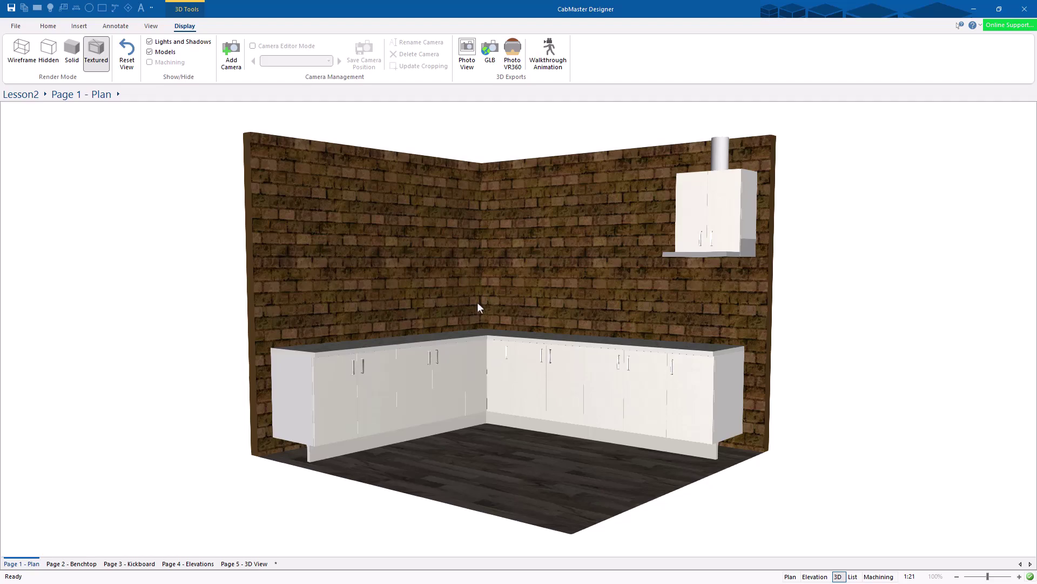
{"action": "left_click_drag", "start_coordinate": [540, 340], "coordinate": [482, 260]}
{"action": "right_click", "coordinate": [501, 267]}
{"action": "right_click_drag", "start_coordinate": [511, 322], "coordinate": [520, 279]}
- Inspect the 3D kitchen model close up and from a distance, including the benchtop seen from above
{"action": "scroll", "coordinate": [519, 279], "scroll_direction": "up", "scroll_amount": 2}
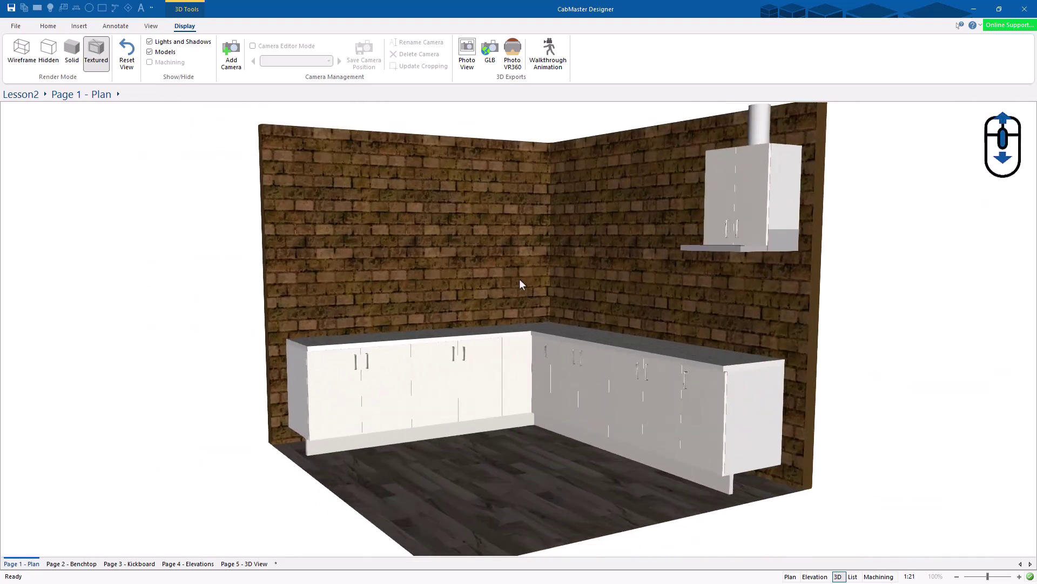
{"action": "scroll", "coordinate": [535, 400], "scroll_direction": "down", "scroll_amount": 3}
{"action": "scroll", "coordinate": [532, 403], "scroll_direction": "up", "scroll_amount": 4}
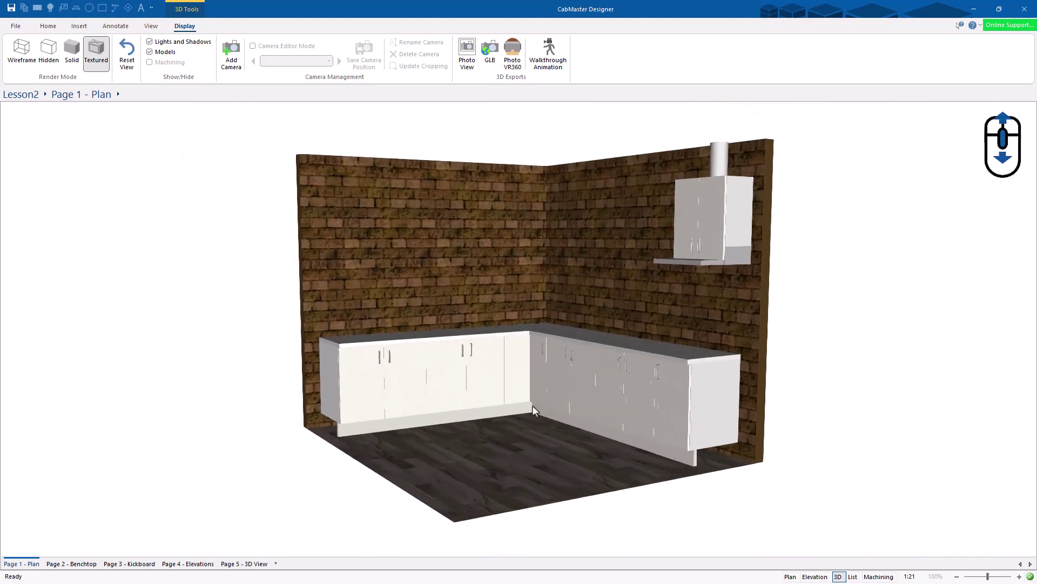
{"action": "scroll", "coordinate": [533, 410], "scroll_direction": "up", "scroll_amount": 2}
{"action": "scroll", "coordinate": [535, 410], "scroll_direction": "down", "scroll_amount": 6}
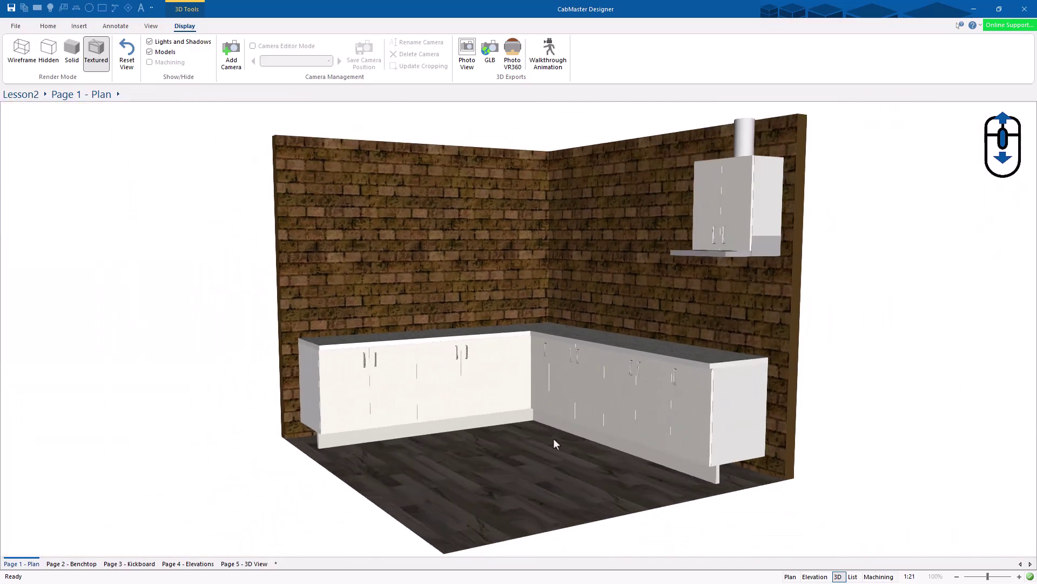
{"action": "middle_click_drag", "start_coordinate": [553, 437], "coordinate": [538, 369]}
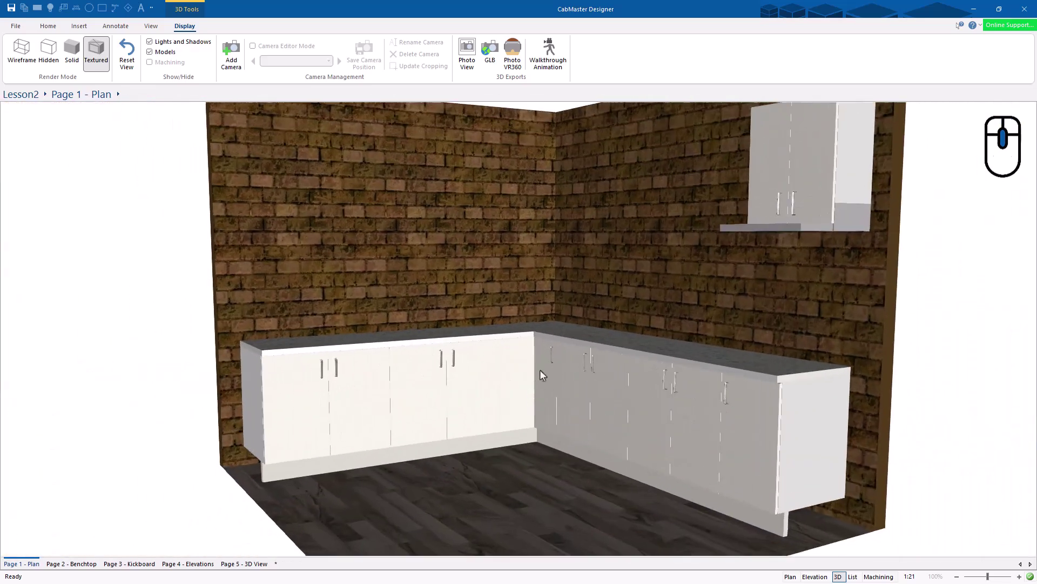
{"action": "scroll", "coordinate": [545, 378], "scroll_direction": "down", "scroll_amount": 4}
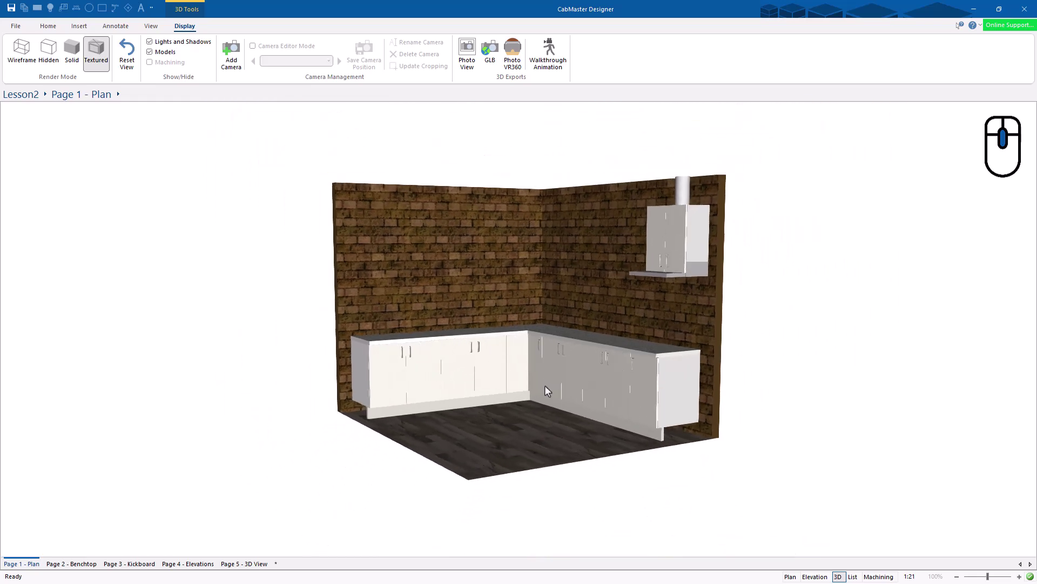
{"action": "scroll", "coordinate": [545, 385], "scroll_direction": "up", "scroll_amount": 5}
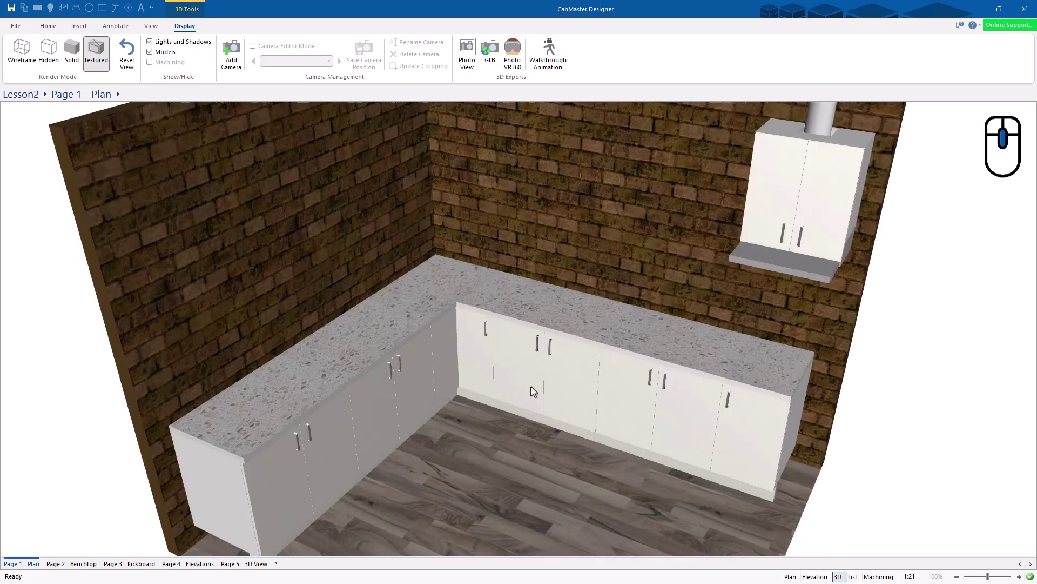
{"action": "scroll", "coordinate": [534, 391], "scroll_direction": "down", "scroll_amount": 2}
{"action": "scroll", "coordinate": [547, 265], "scroll_direction": "down", "scroll_amount": 8}
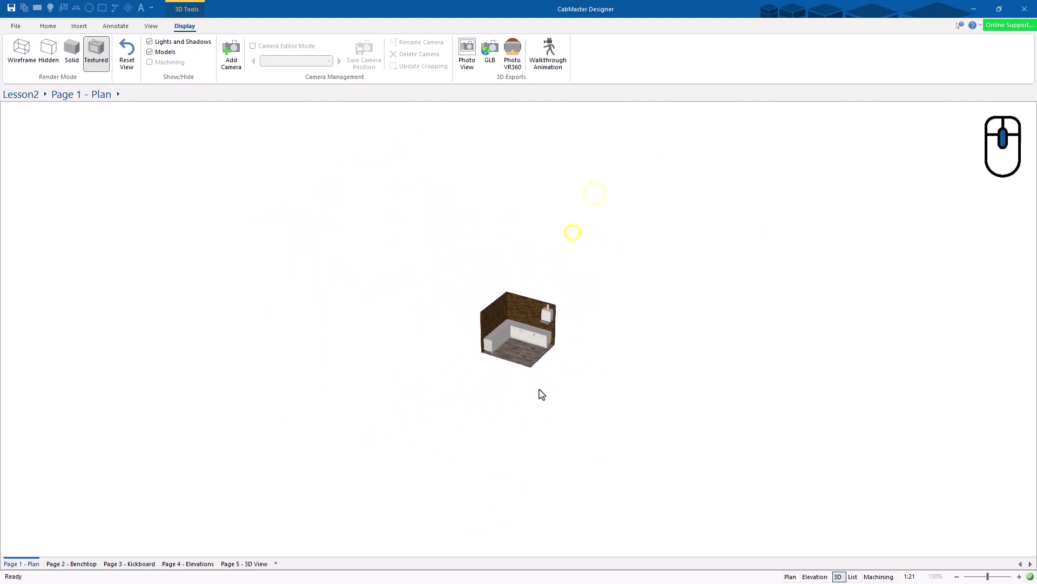
{"action": "scroll", "coordinate": [540, 392], "scroll_direction": "up", "scroll_amount": 6}
{"action": "scroll", "coordinate": [540, 391], "scroll_direction": "up", "scroll_amount": 8}
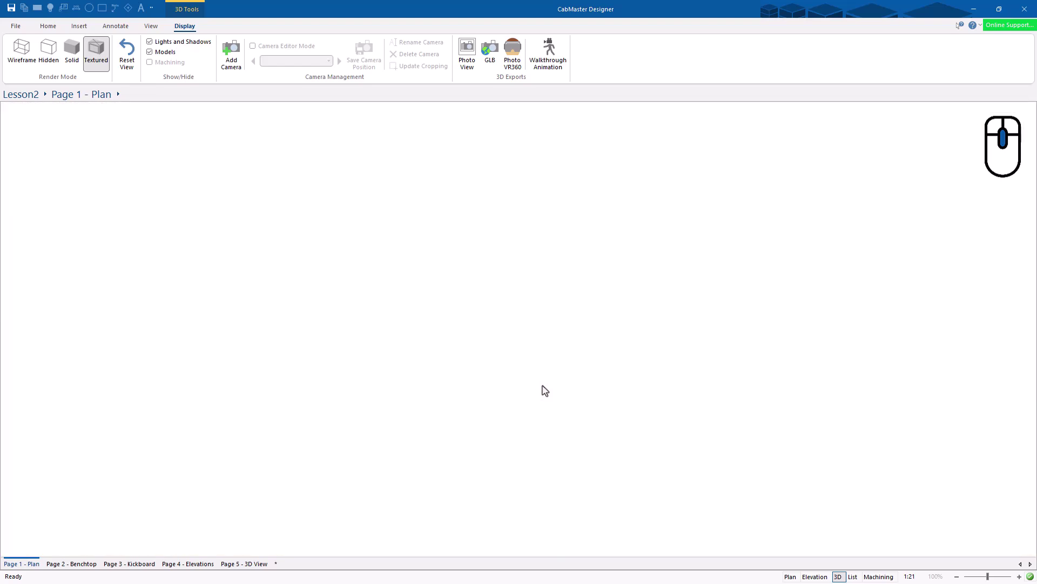
{"action": "scroll", "coordinate": [522, 396], "scroll_direction": "down", "scroll_amount": 3}
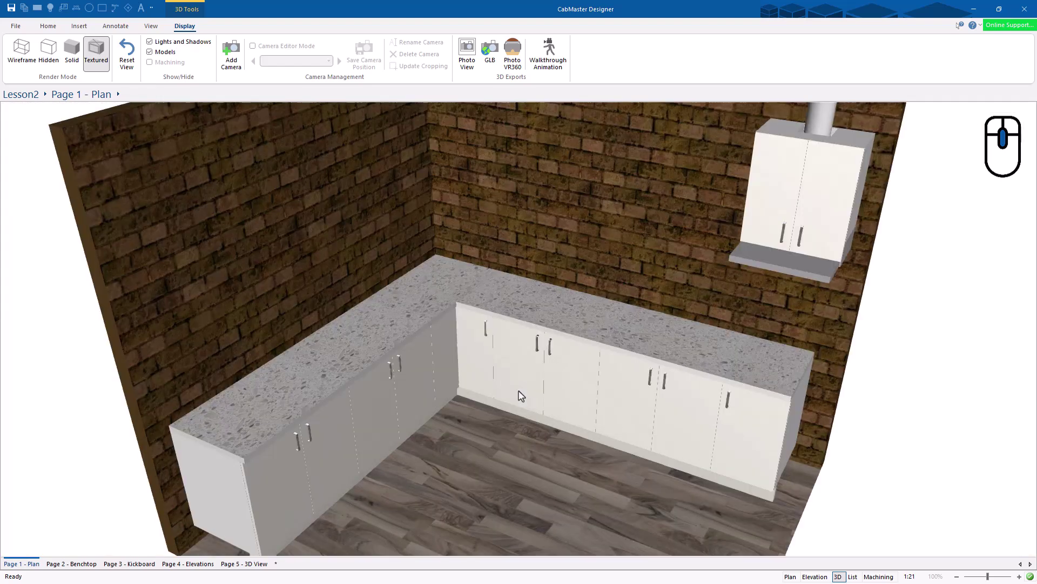
{"action": "scroll", "coordinate": [522, 384], "scroll_direction": "down", "scroll_amount": 5}
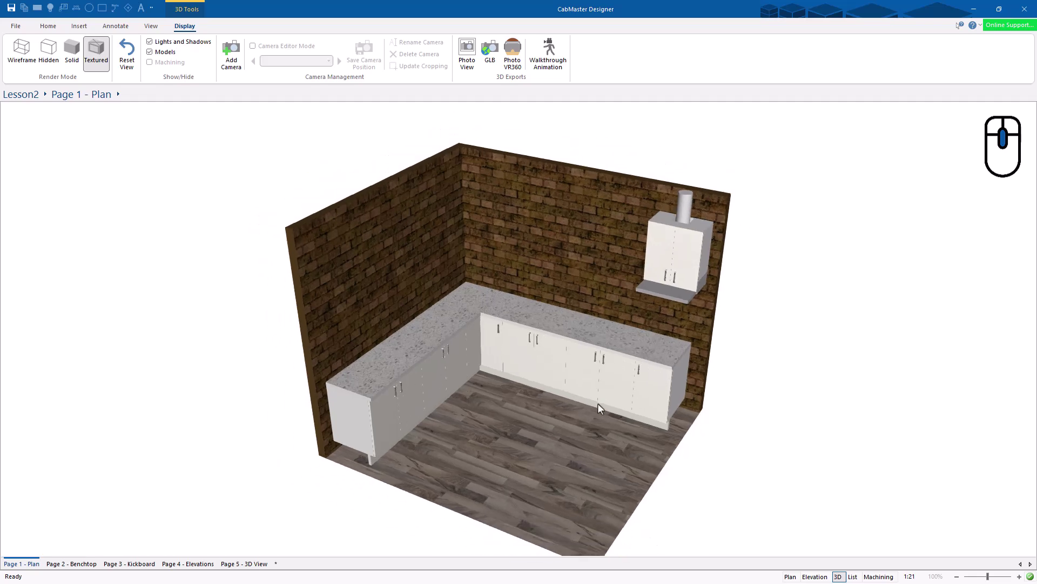
- Examine both textured cabinet runs and the rangehood in 3D from a lower viewpoint facing the corner
{"action": "left_click_drag", "start_coordinate": [596, 402], "coordinate": [583, 287]}
{"action": "middle_click_drag", "start_coordinate": [584, 291], "coordinate": [426, 324]}
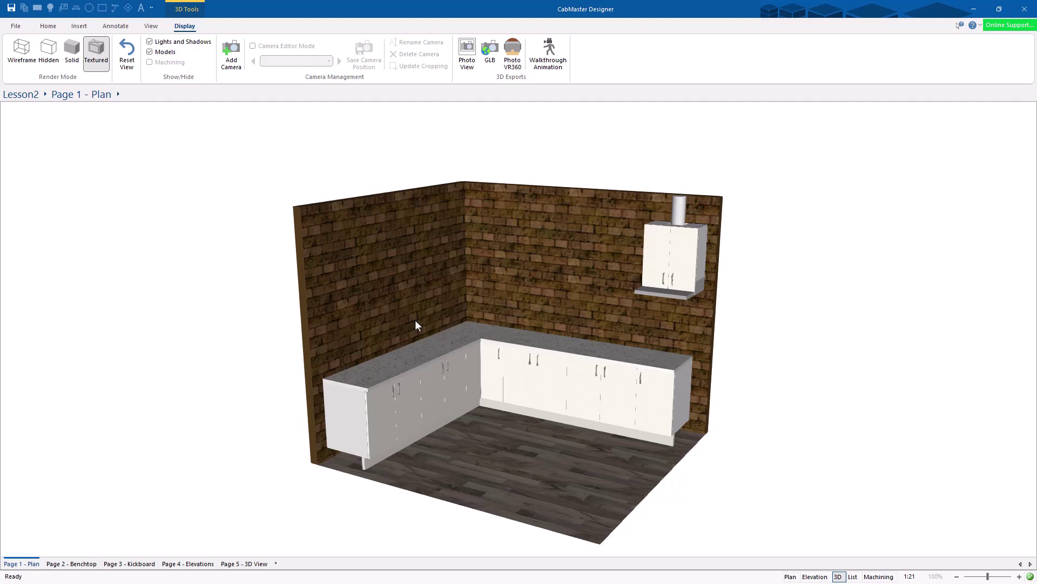
{"action": "mouse_move", "coordinate": [569, 318]}
{"action": "middle_mouse_down"}
{"action": "mouse_move", "coordinate": [546, 340]}
{"action": "mouse_move", "coordinate": [436, 379]}
{"action": "mouse_move", "coordinate": [331, 359]}
{"action": "mouse_move", "coordinate": [482, 393]}
{"action": "mouse_move", "coordinate": [494, 418]}
{"action": "mouse_move", "coordinate": [440, 396]}
{"action": "middle_mouse_up"}
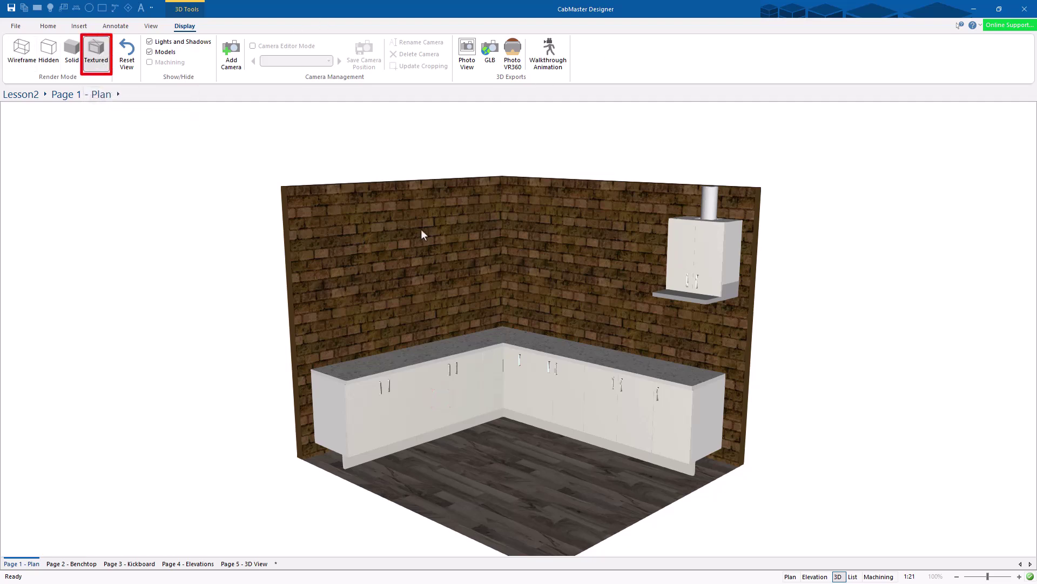
{"action": "middle_click_drag", "start_coordinate": [550, 361], "coordinate": [494, 378]}
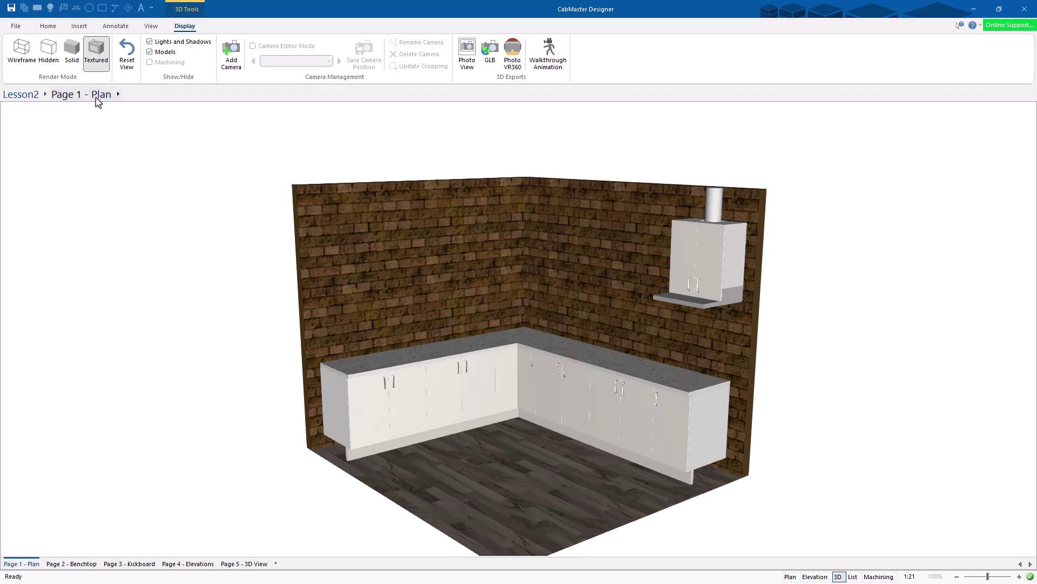
- Compare the 3D kitchen in the Solid, Hidden and Wireframe render modes
{"action": "left_click", "coordinate": [72, 56]}
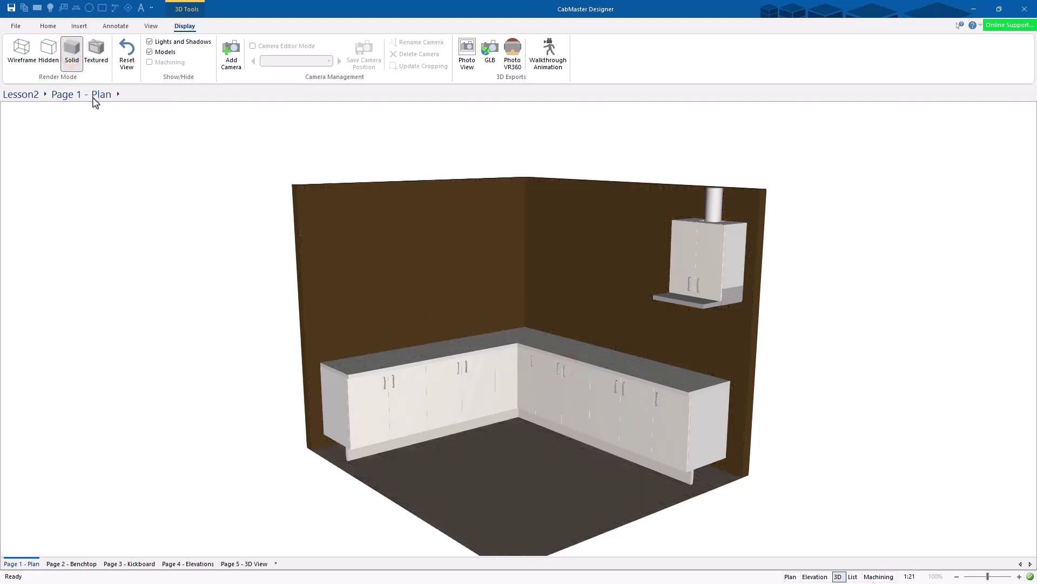
{"action": "left_click", "coordinate": [49, 51]}
{"action": "scroll", "coordinate": [552, 409], "scroll_direction": "up", "scroll_amount": 1}
{"action": "left_click_drag", "start_coordinate": [466, 370], "coordinate": [550, 359]}
{"action": "right_click_drag", "start_coordinate": [550, 356], "coordinate": [506, 350]}
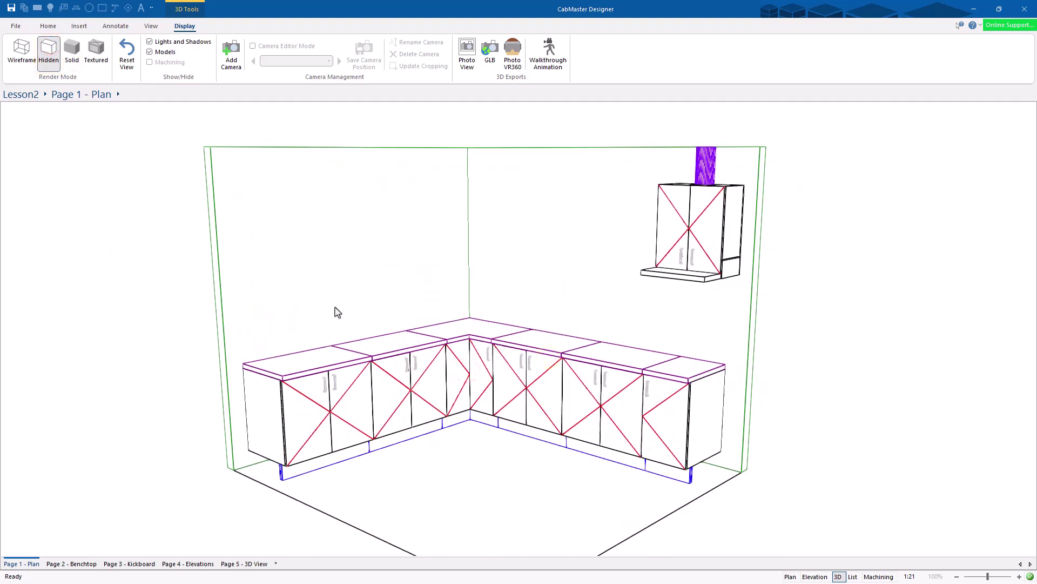
{"action": "left_click", "coordinate": [22, 51]}
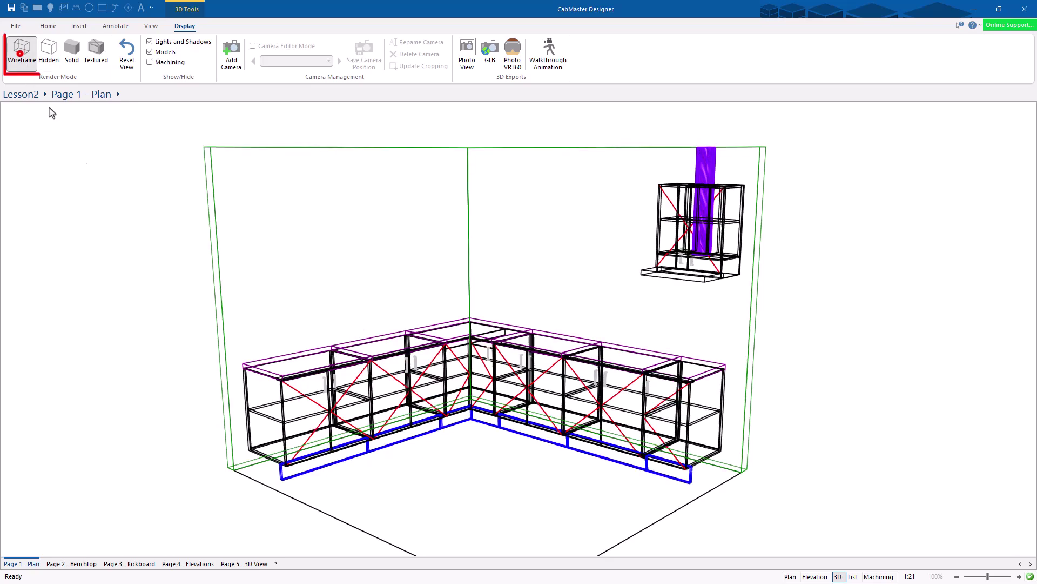
{"action": "left_click_drag", "start_coordinate": [648, 248], "coordinate": [591, 286]}
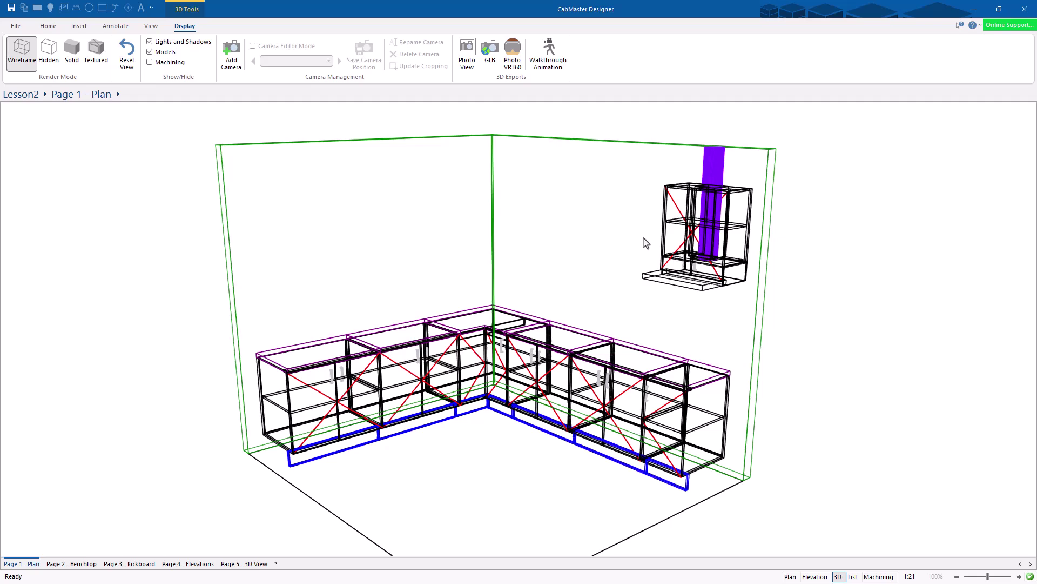
- Examine the rangehood cabinet's lower panels, shelf and duct close up in wireframe
{"action": "middle_click_drag", "start_coordinate": [682, 239], "coordinate": [471, 282]}
{"action": "right_click_drag", "start_coordinate": [600, 336], "coordinate": [559, 133]}
{"action": "mouse_move", "coordinate": [514, 217]}
{"action": "left_mouse_down"}
{"action": "mouse_move", "coordinate": [577, 219]}
{"action": "mouse_move", "coordinate": [565, 210]}
{"action": "mouse_move", "coordinate": [382, 262]}
{"action": "left_mouse_up"}
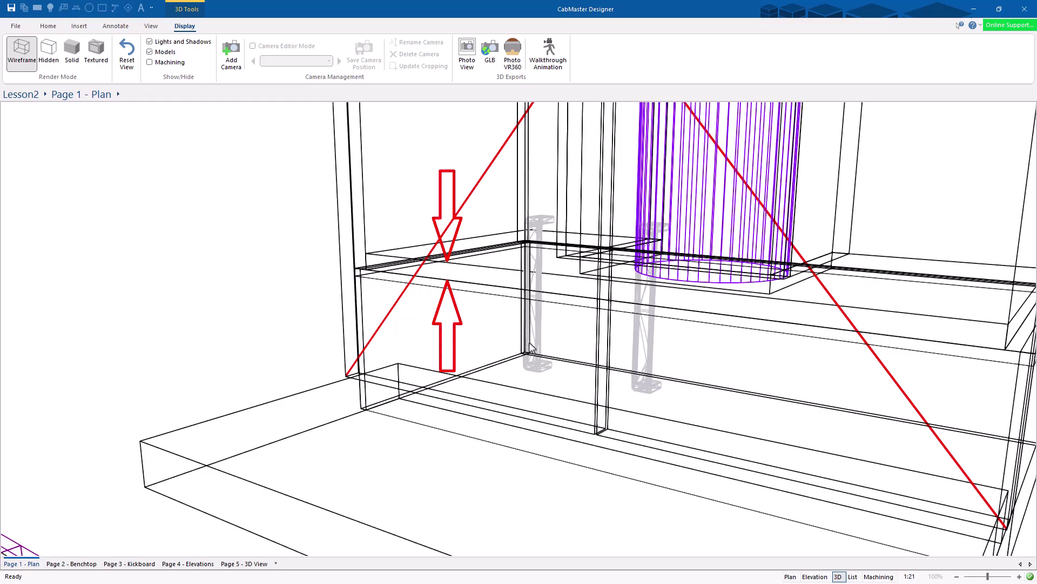
{"action": "scroll", "coordinate": [500, 292], "scroll_direction": "up", "scroll_amount": 6}
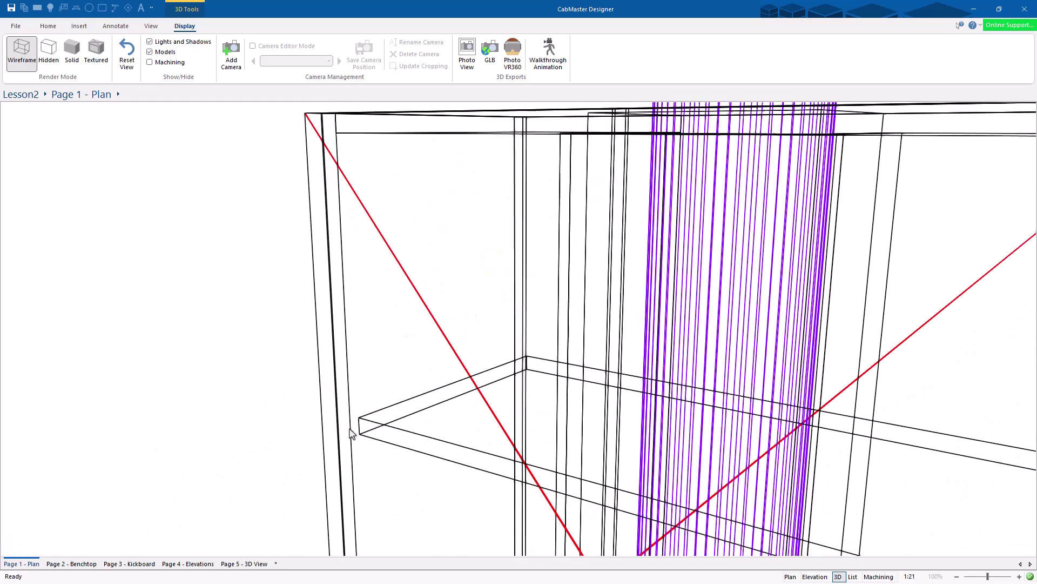
{"action": "scroll", "coordinate": [427, 252], "scroll_direction": "down", "scroll_amount": 5}
- Inspect the top of the rangehood cabinet and the boxed-in duct in wireframe from above and from the front
{"action": "mouse_move", "coordinate": [530, 324]}
{"action": "left_mouse_down"}
{"action": "mouse_move", "coordinate": [705, 377]}
{"action": "mouse_move", "coordinate": [813, 390]}
{"action": "mouse_move", "coordinate": [808, 378]}
{"action": "left_mouse_up"}
{"action": "right_click_drag", "start_coordinate": [787, 360], "coordinate": [736, 339]}
{"action": "mouse_move", "coordinate": [444, 184]}
{"action": "left_mouse_down"}
{"action": "mouse_move", "coordinate": [541, 283]}
{"action": "mouse_move", "coordinate": [503, 319]}
{"action": "left_mouse_up"}
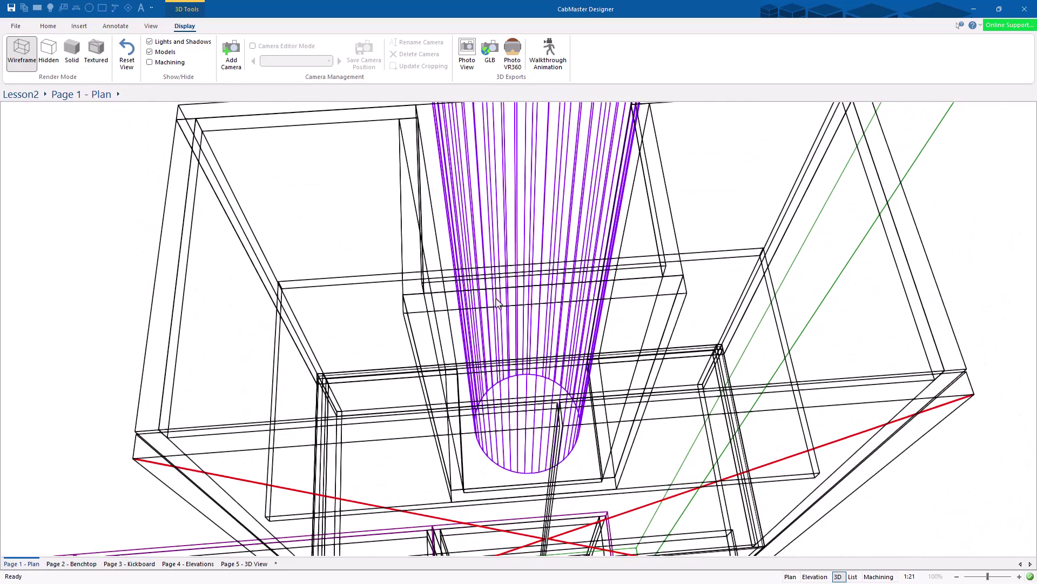
{"action": "mouse_move", "coordinate": [386, 280]}
{"action": "left_mouse_down"}
{"action": "mouse_move", "coordinate": [356, 246]}
{"action": "mouse_move", "coordinate": [373, 216]}
{"action": "mouse_move", "coordinate": [356, 186]}
{"action": "mouse_move", "coordinate": [373, 186]}
{"action": "left_mouse_up"}
{"action": "left_click_drag", "start_coordinate": [438, 169], "coordinate": [441, 192]}
{"action": "right_click_drag", "start_coordinate": [441, 192], "coordinate": [433, 349]}
{"action": "mouse_move", "coordinate": [432, 350]}
{"action": "left_mouse_down"}
{"action": "mouse_move", "coordinate": [447, 301]}
{"action": "mouse_move", "coordinate": [351, 236]}
{"action": "left_mouse_up"}
{"action": "mouse_move", "coordinate": [477, 317]}
{"action": "left_mouse_down"}
{"action": "mouse_move", "coordinate": [495, 291]}
{"action": "mouse_move", "coordinate": [507, 224]}
{"action": "left_mouse_up"}
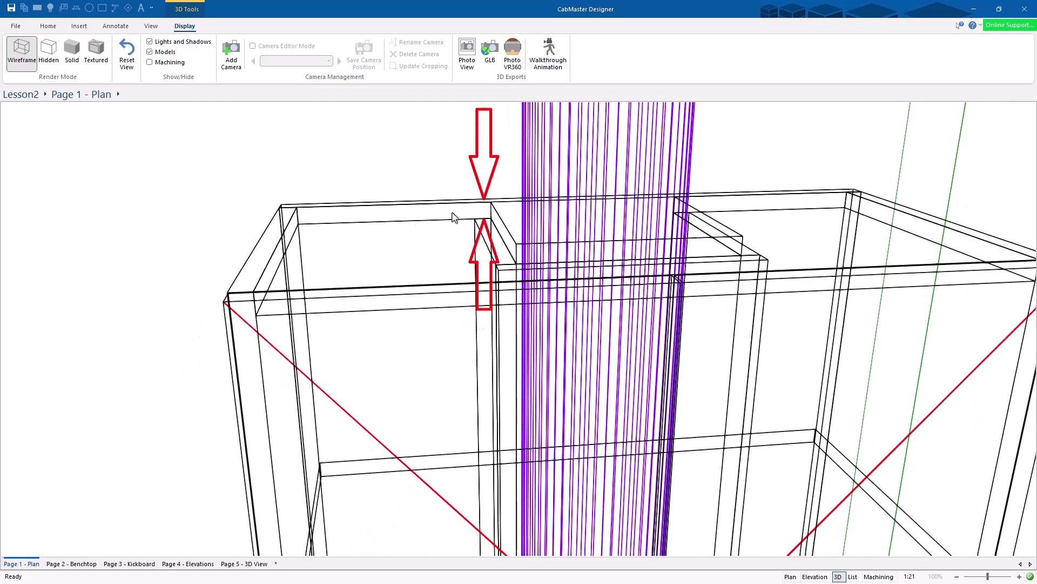
{"action": "scroll", "coordinate": [502, 311], "scroll_direction": "down", "scroll_amount": 6}
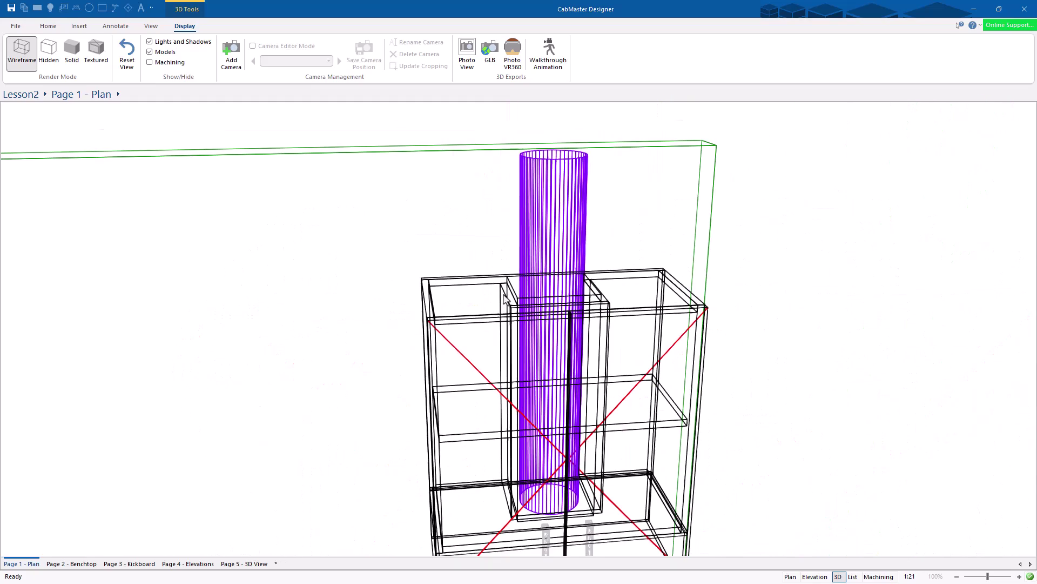
- Examine the whole wireframe kitchen from a distance and return the 3D view to Textured rendering
{"action": "scroll", "coordinate": [502, 316], "scroll_direction": "down", "scroll_amount": 6}
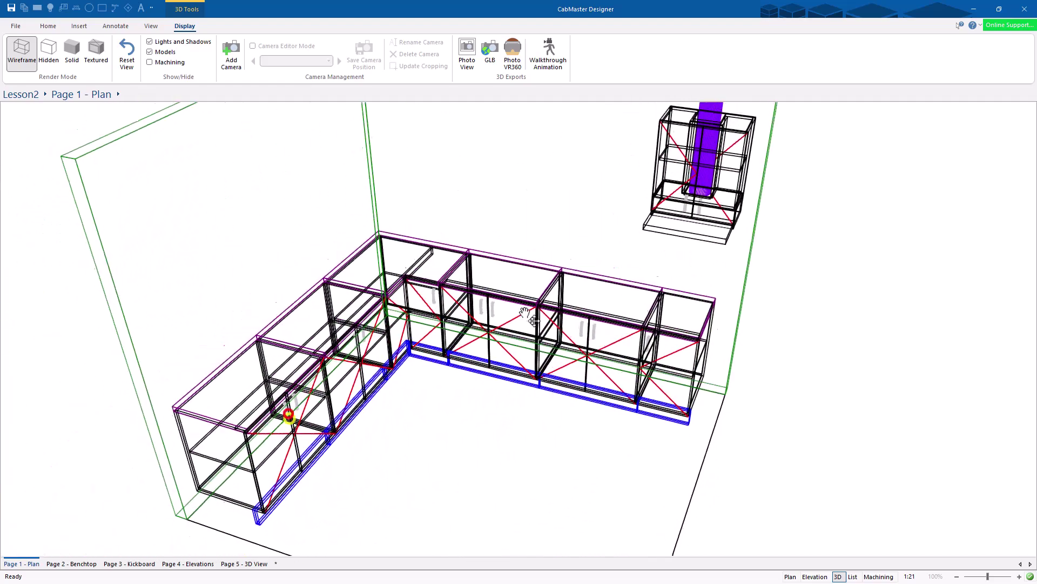
{"action": "left_click_drag", "start_coordinate": [498, 313], "coordinate": [331, 274]}
{"action": "left_click_drag", "start_coordinate": [523, 375], "coordinate": [91, 119]}
{"action": "left_click_drag", "start_coordinate": [553, 274], "coordinate": [572, 329]}
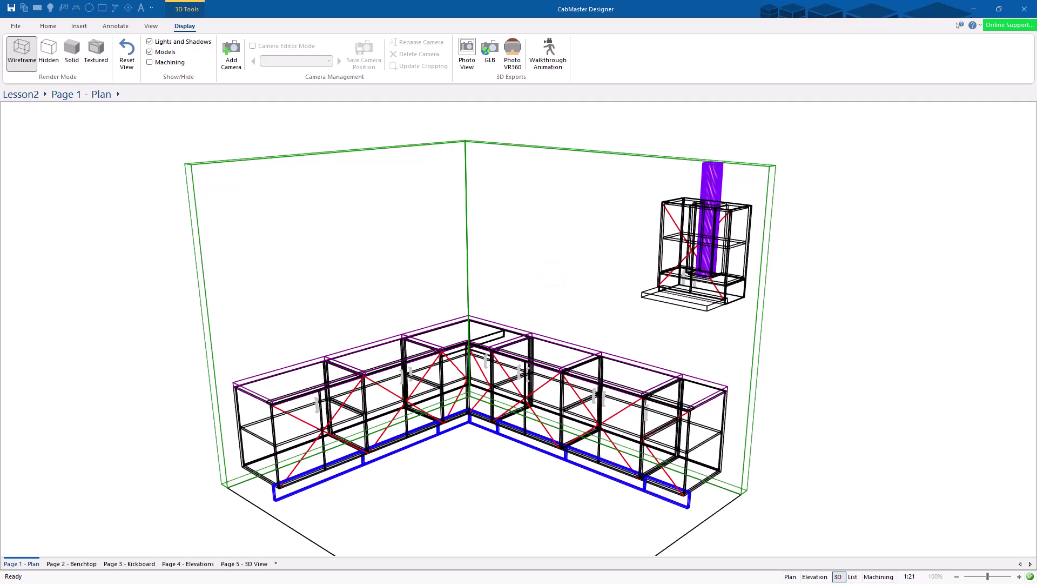
{"action": "left_click", "coordinate": [48, 54]}
{"action": "left_click", "coordinate": [98, 56]}
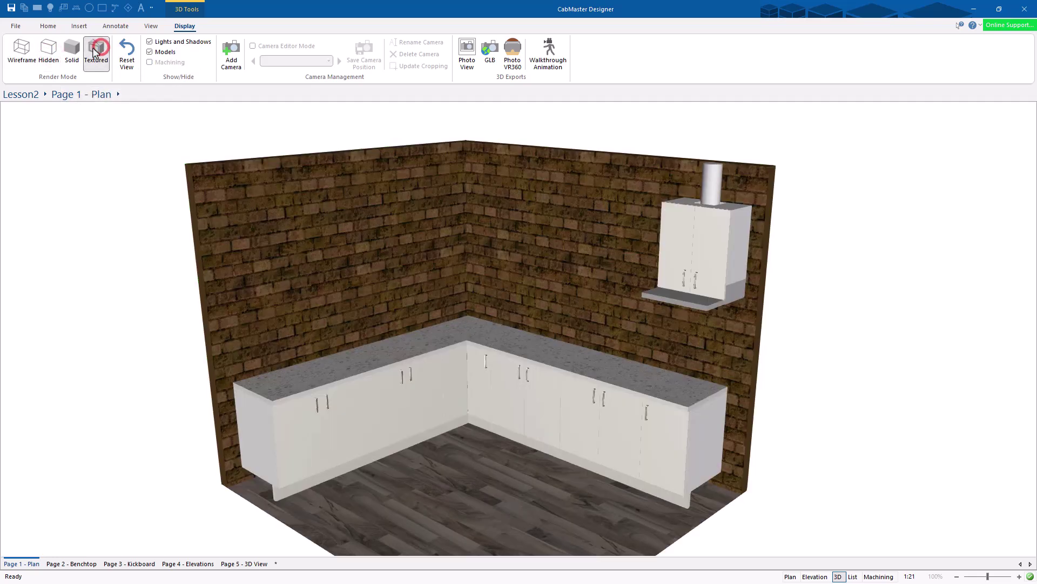
- Examine the exposed cabinet side and kickboard at the end of the rangehood wall run in the textured model
{"action": "left_click_drag", "start_coordinate": [528, 266], "coordinate": [443, 245]}
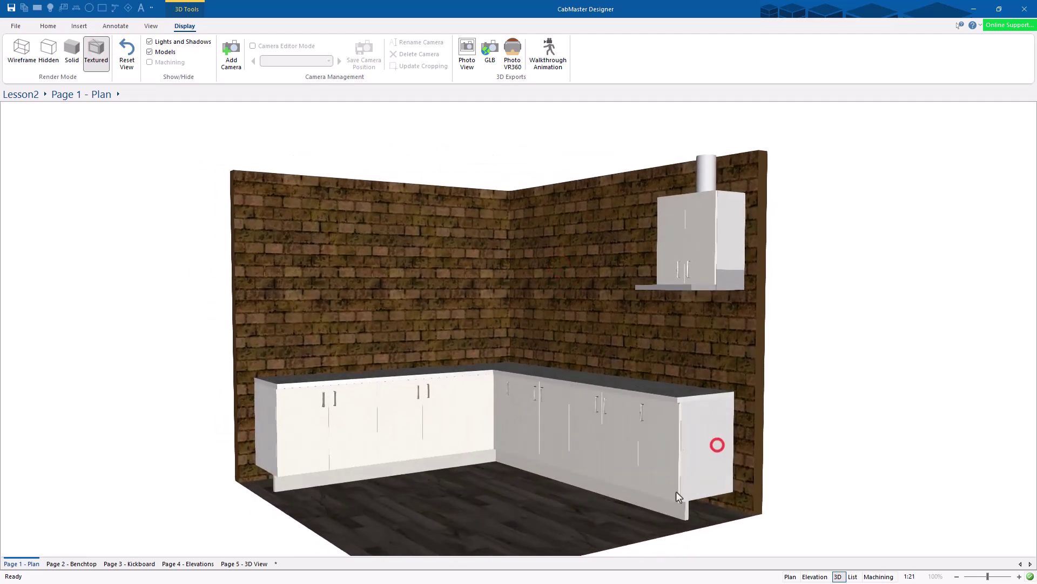
{"action": "left_click_drag", "start_coordinate": [715, 501], "coordinate": [604, 501]}
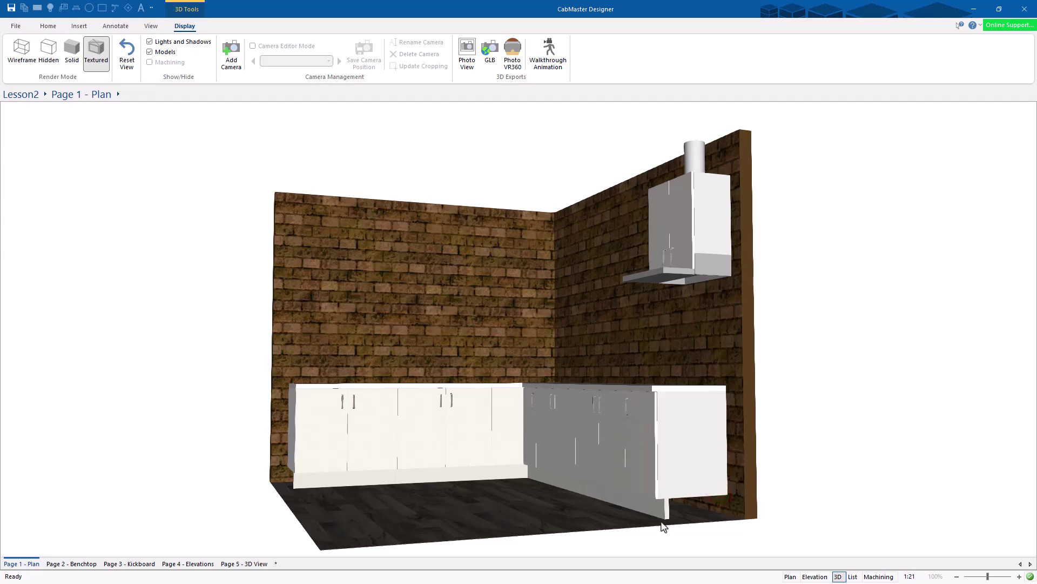
{"action": "left_click_drag", "start_coordinate": [662, 421], "coordinate": [705, 392]}
{"action": "left_click_drag", "start_coordinate": [612, 419], "coordinate": [456, 435]}
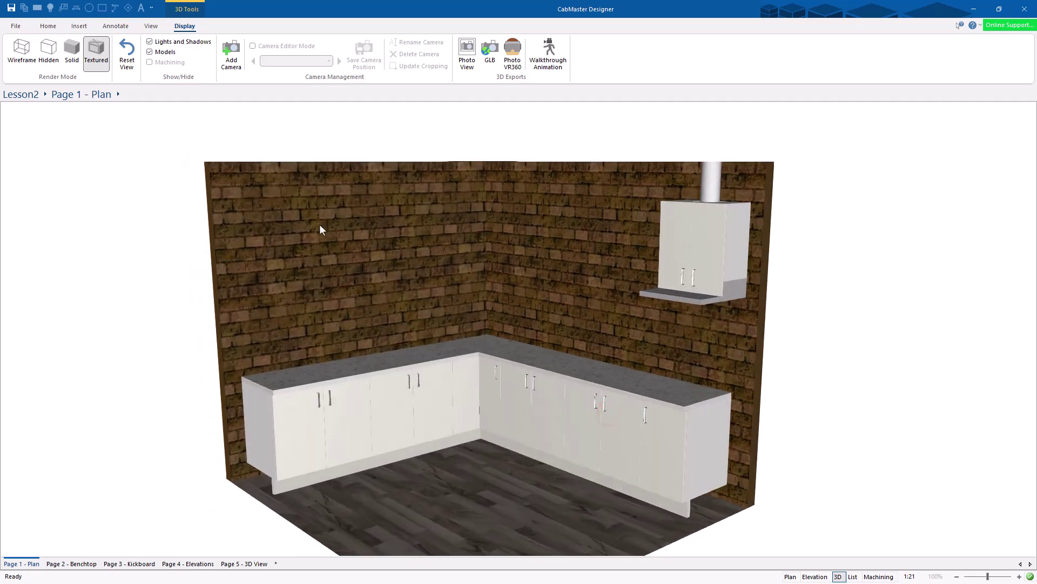
{"action": "scroll", "coordinate": [533, 290], "scroll_direction": "down", "scroll_amount": 2}
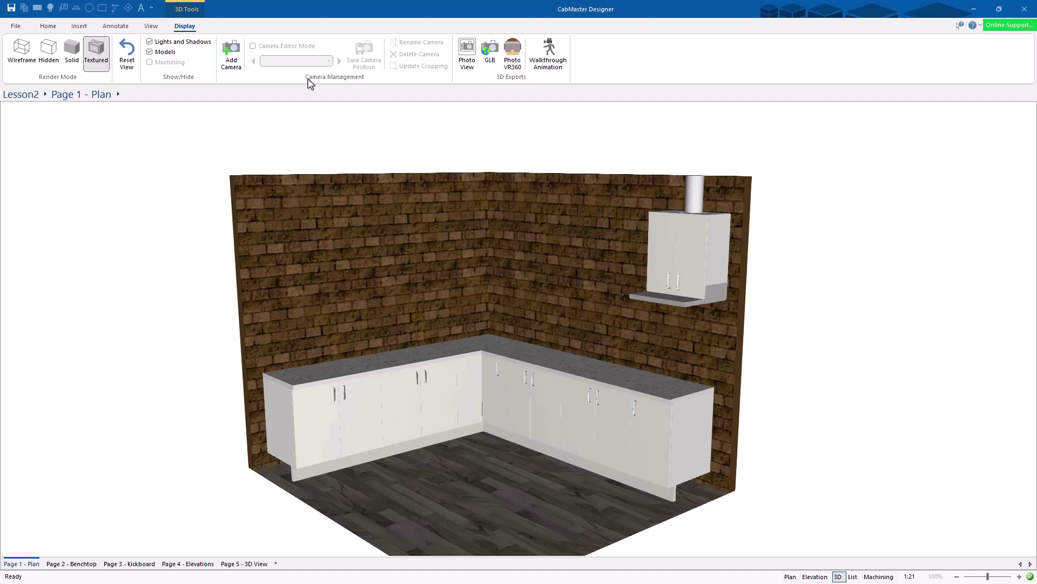
- Toggle the display of models in the 3D view off and on again
{"action": "left_click", "coordinate": [161, 52]}
{"action": "left_click", "coordinate": [163, 53]}
{"action": "middle_click_drag", "start_coordinate": [410, 389], "coordinate": [449, 393]}
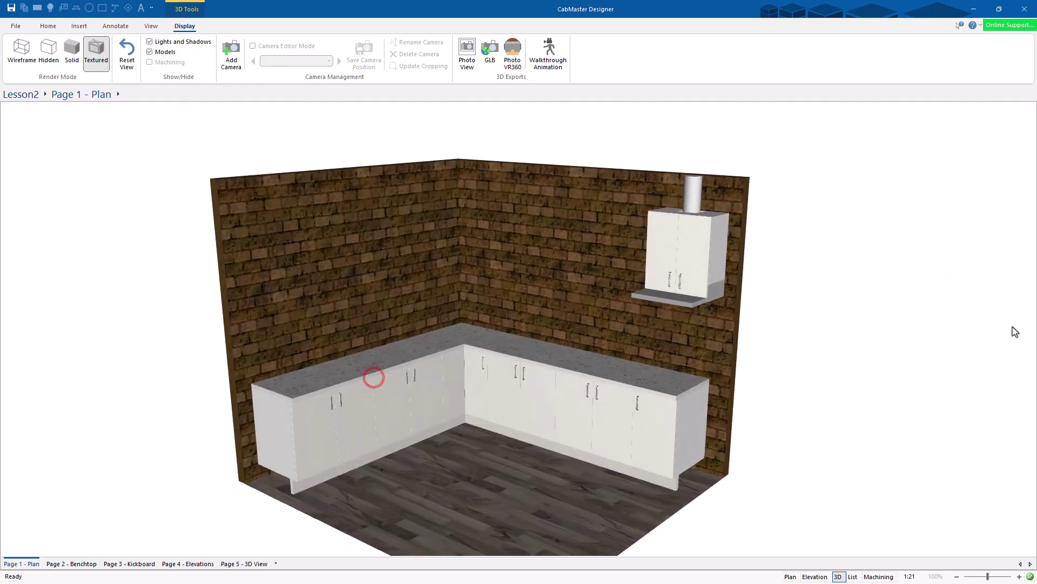
- In plan view, place a Floor End Panel to Floor against the outer side of cabinet 4
{"action": "left_click", "coordinate": [790, 577]}
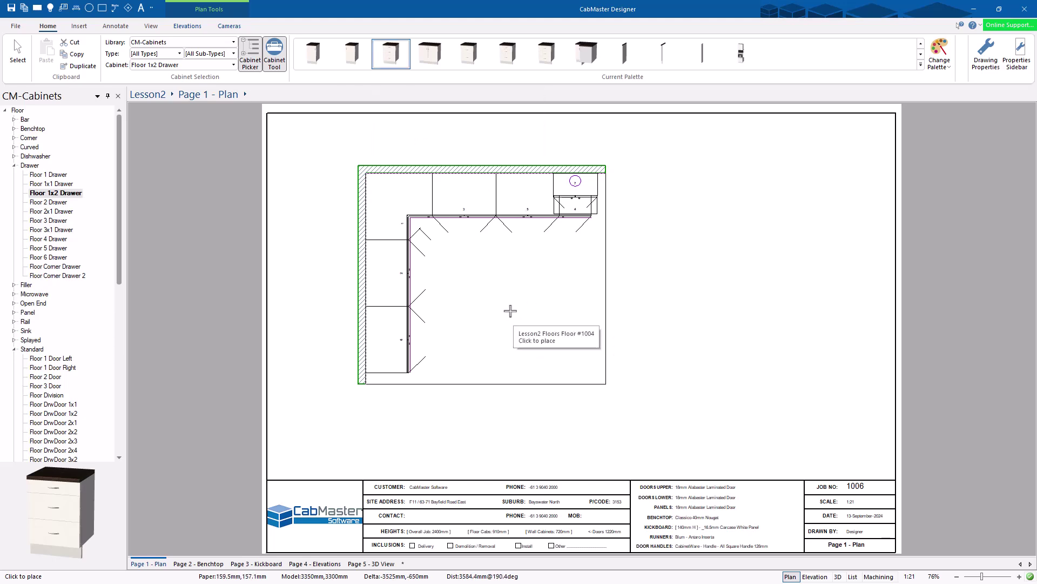
{"action": "left_click", "coordinate": [17, 54]}
{"action": "left_click", "coordinate": [667, 301]}
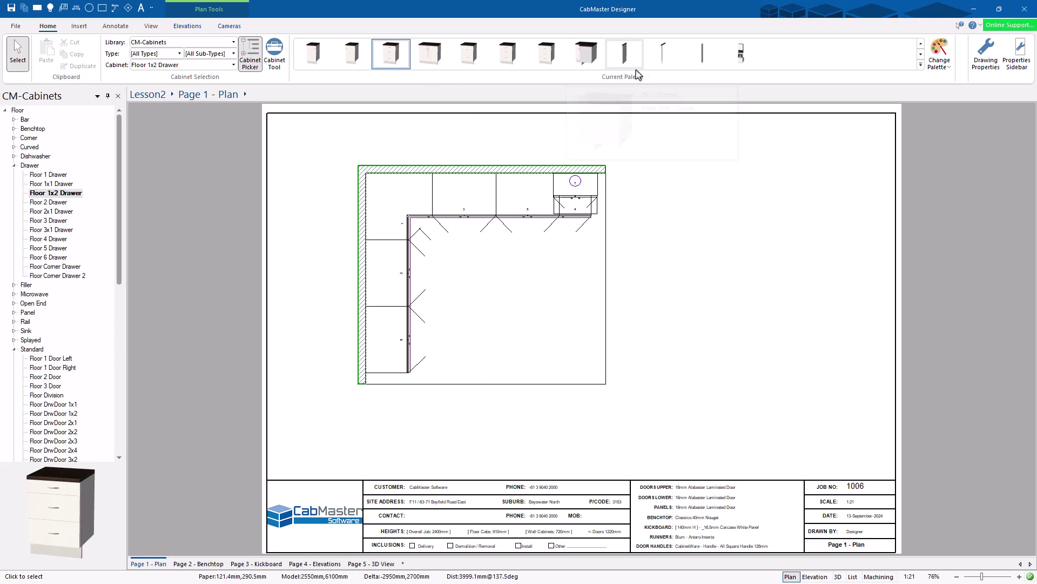
{"action": "left_click", "coordinate": [625, 54]}
{"action": "left_click", "coordinate": [653, 216]}
- Move the rangehood along the wall in plan so its left edge lines up with cabinet 5
{"action": "left_click", "coordinate": [18, 54]}
{"action": "left_click_drag", "start_coordinate": [580, 184], "coordinate": [522, 178]}
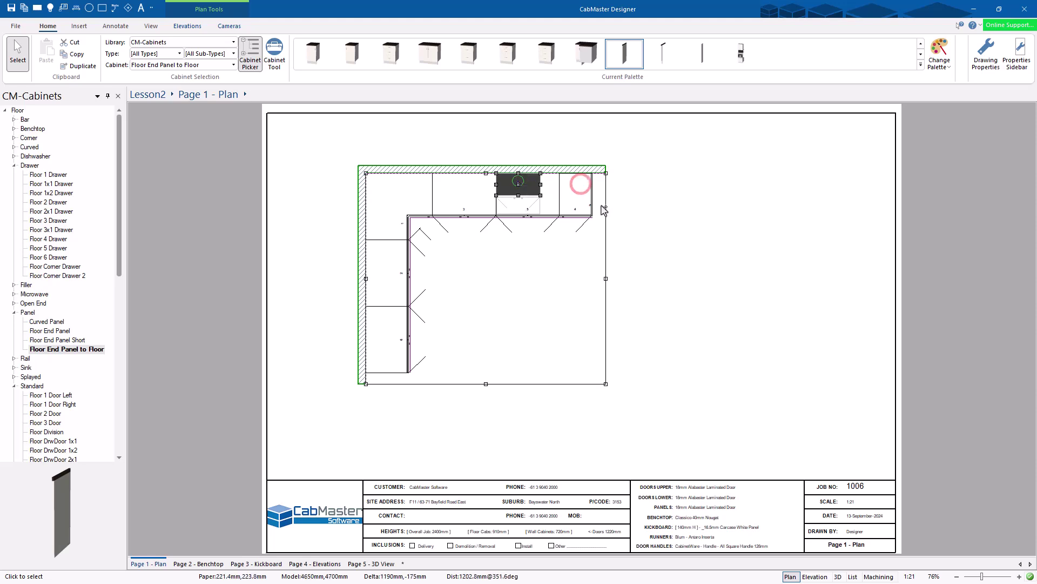
- Examine the end panel beside cabinet 4 and its benchtop edge in plan and in Hidden and Textured 3D
{"action": "scroll", "coordinate": [594, 214], "scroll_direction": "up", "scroll_amount": 6}
{"action": "scroll", "coordinate": [594, 233], "scroll_direction": "up", "scroll_amount": 5}
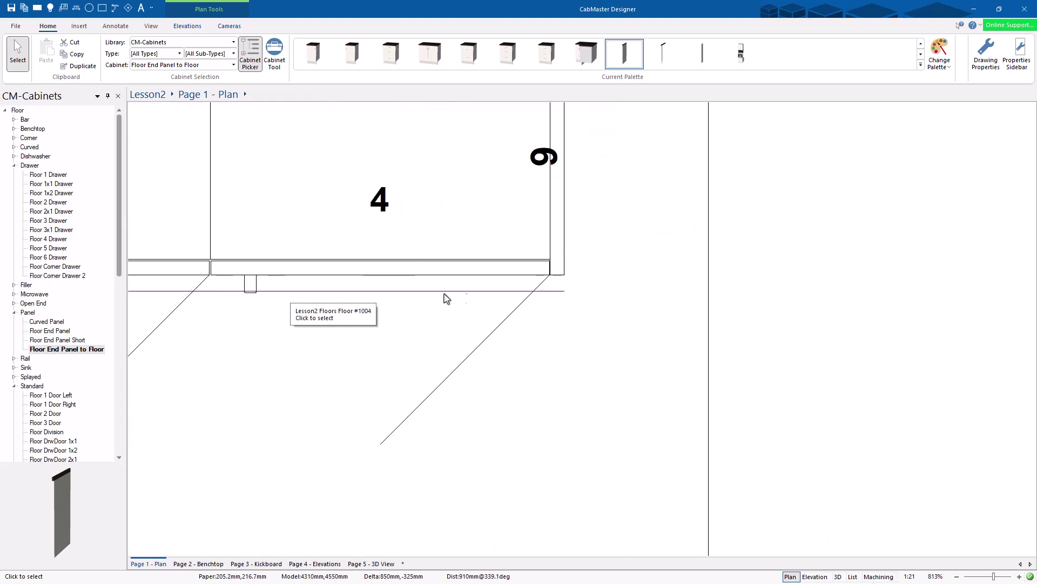
{"action": "scroll", "coordinate": [552, 298], "scroll_direction": "down", "scroll_amount": 4}
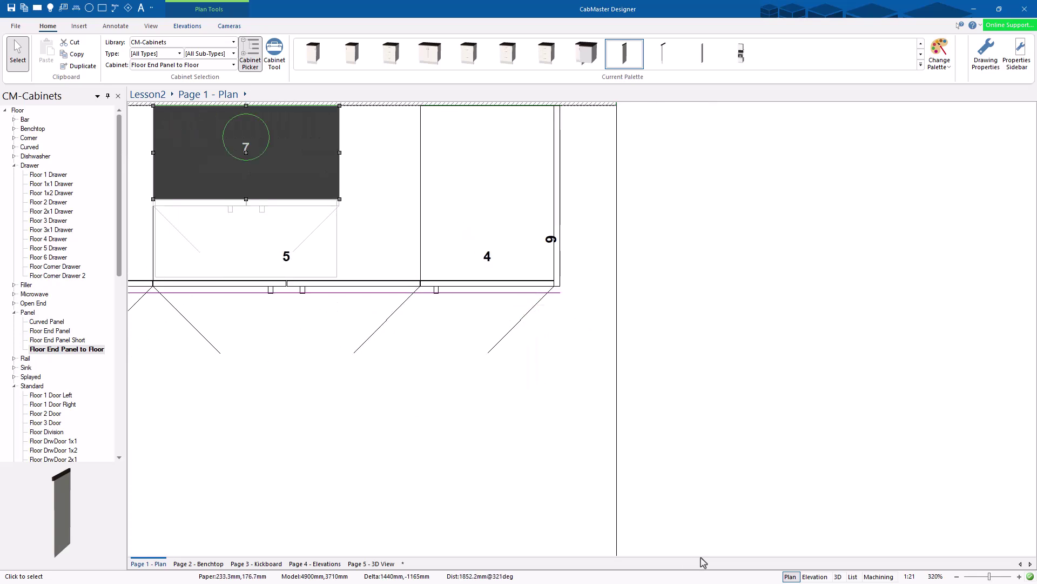
{"action": "left_click", "coordinate": [838, 576]}
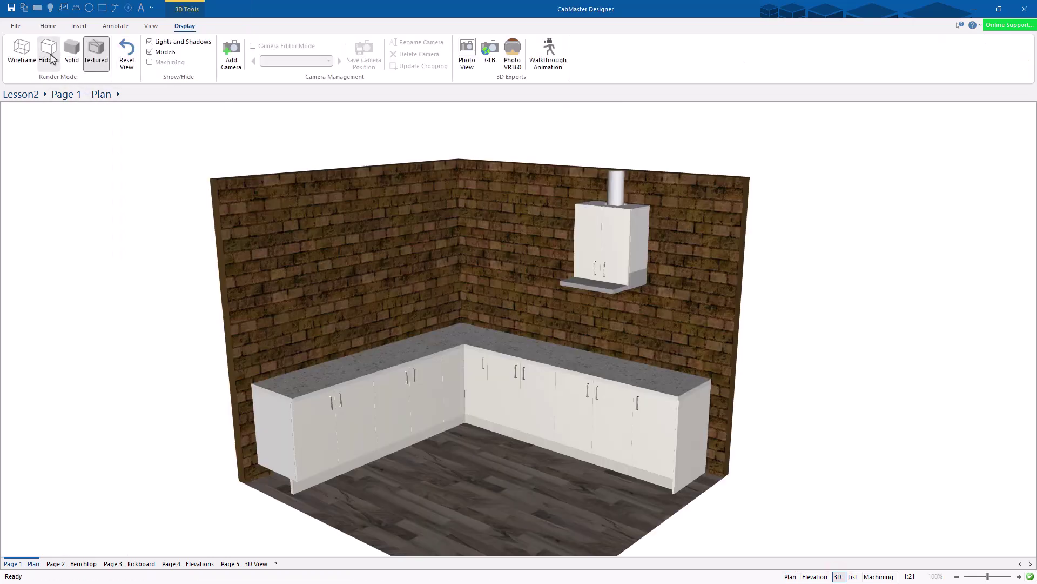
{"action": "left_click", "coordinate": [48, 50]}
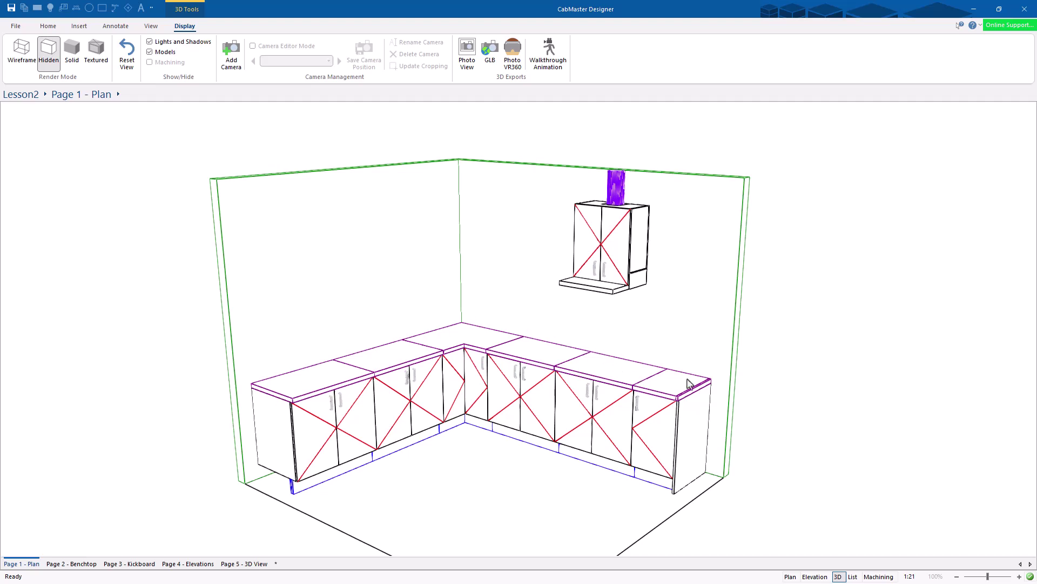
{"action": "scroll", "coordinate": [678, 406], "scroll_direction": "up", "scroll_amount": 5}
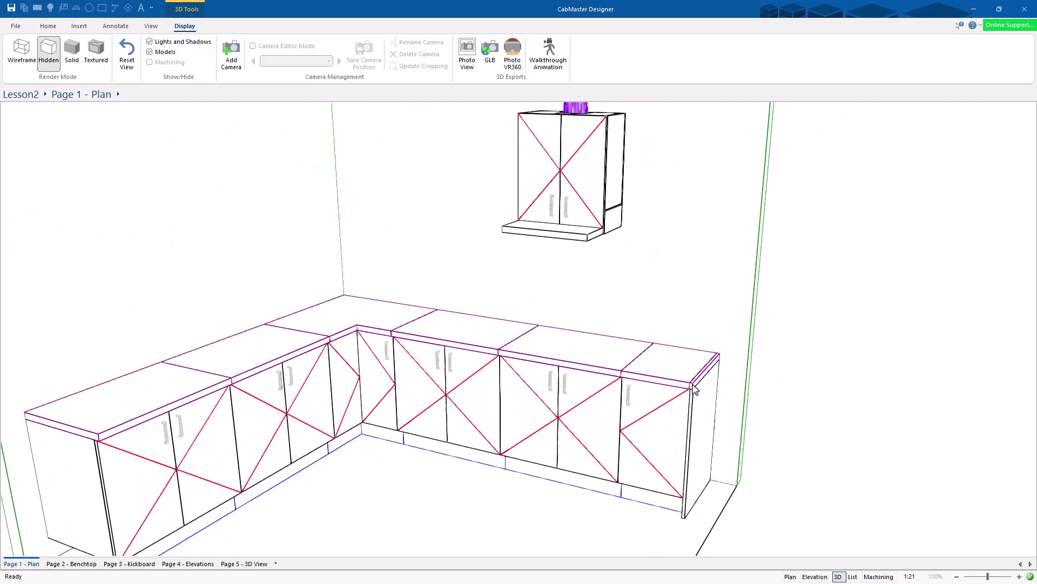
{"action": "left_click", "coordinate": [95, 49]}
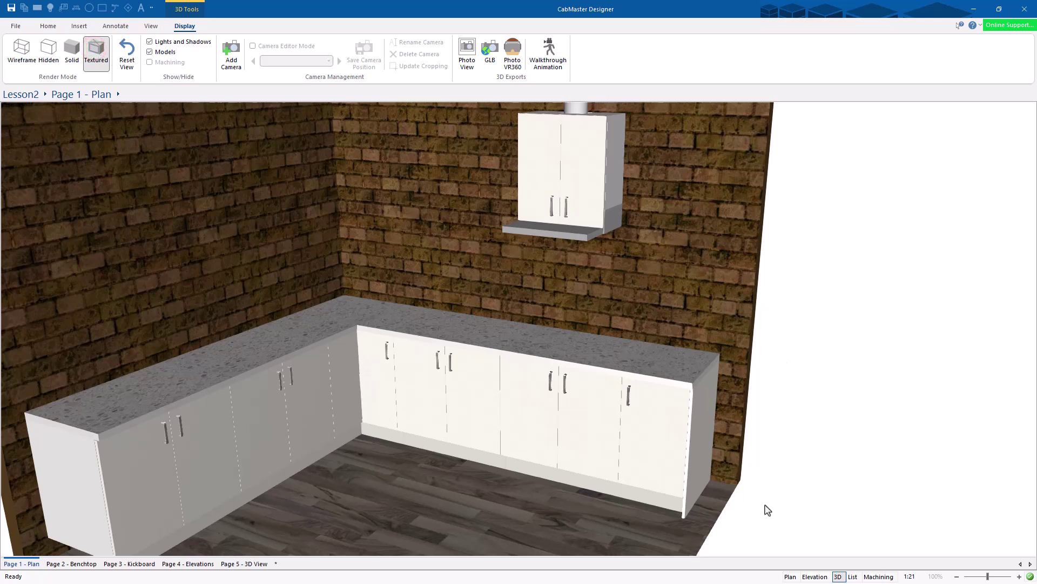
- In plan view, edit the end panel beside cabinet 4 to give its benchtop a 20 mm right overhang
{"action": "left_click", "coordinate": [791, 576]}
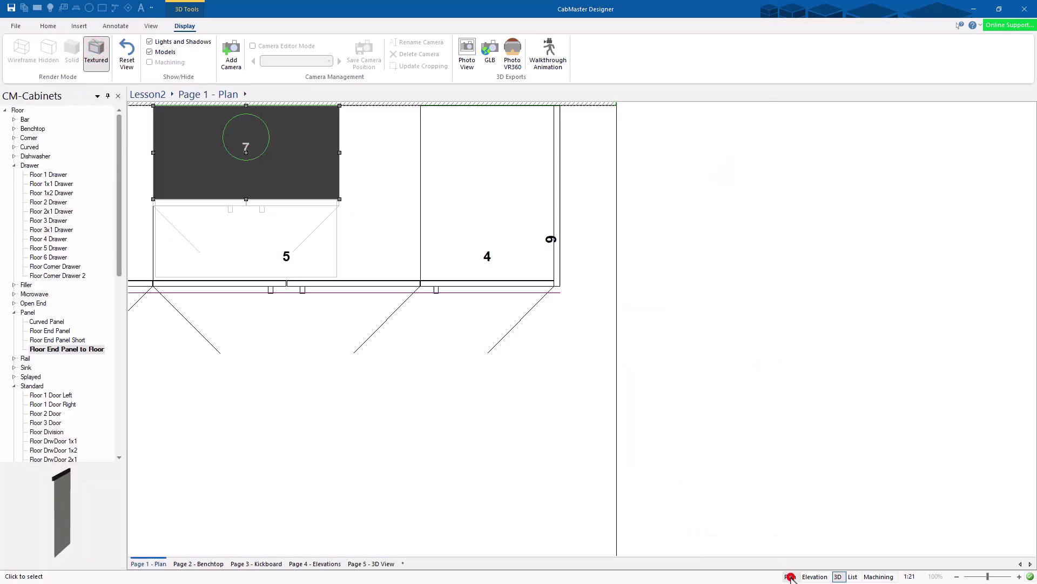
{"action": "double_click", "coordinate": [556, 232]}
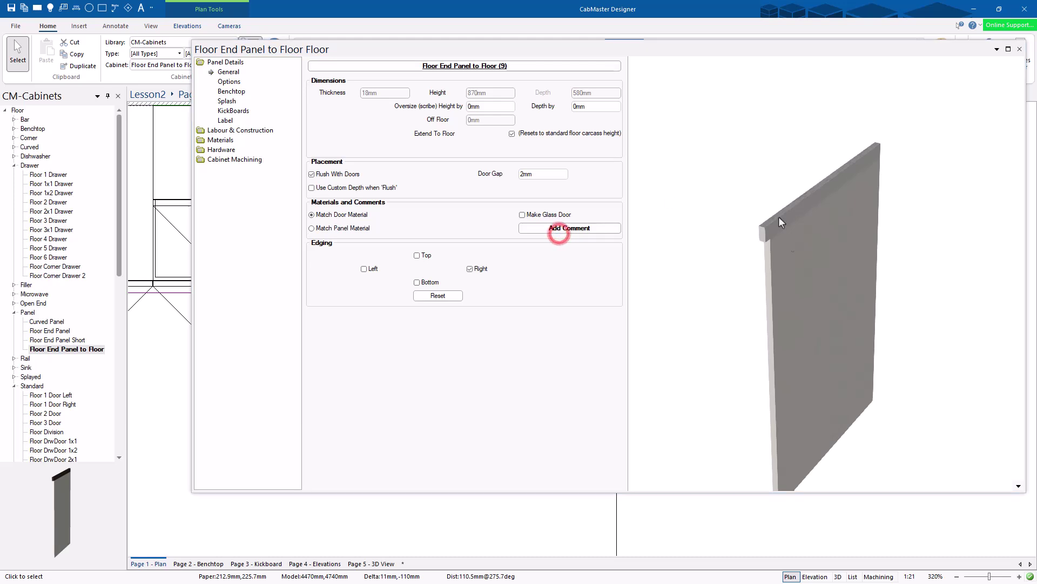
{"action": "left_click", "coordinate": [799, 276]}
{"action": "mouse_move", "coordinate": [736, 197]}
{"action": "left_mouse_down"}
{"action": "mouse_move", "coordinate": [729, 223]}
{"action": "mouse_move", "coordinate": [848, 211]}
{"action": "left_mouse_up"}
{"action": "left_click_drag", "start_coordinate": [722, 223], "coordinate": [951, 209]}
{"action": "left_click_drag", "start_coordinate": [831, 210], "coordinate": [564, 212]}
{"action": "left_click", "coordinate": [231, 91]}
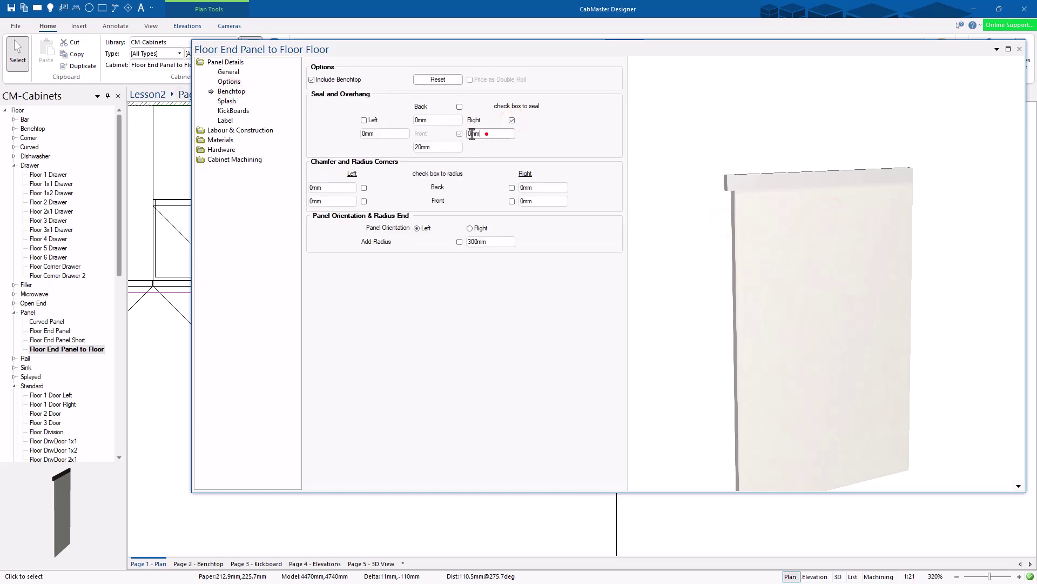
{"action": "type", "text": "20"}
{"action": "key", "text": "Tab"}
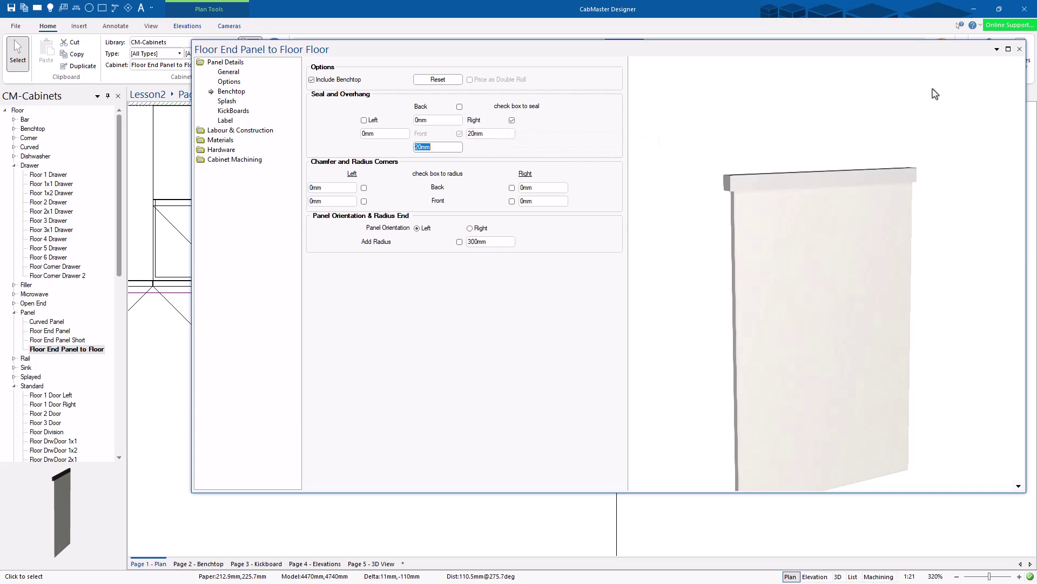
{"action": "left_click", "coordinate": [1009, 50]}
{"action": "left_click", "coordinate": [528, 318]}
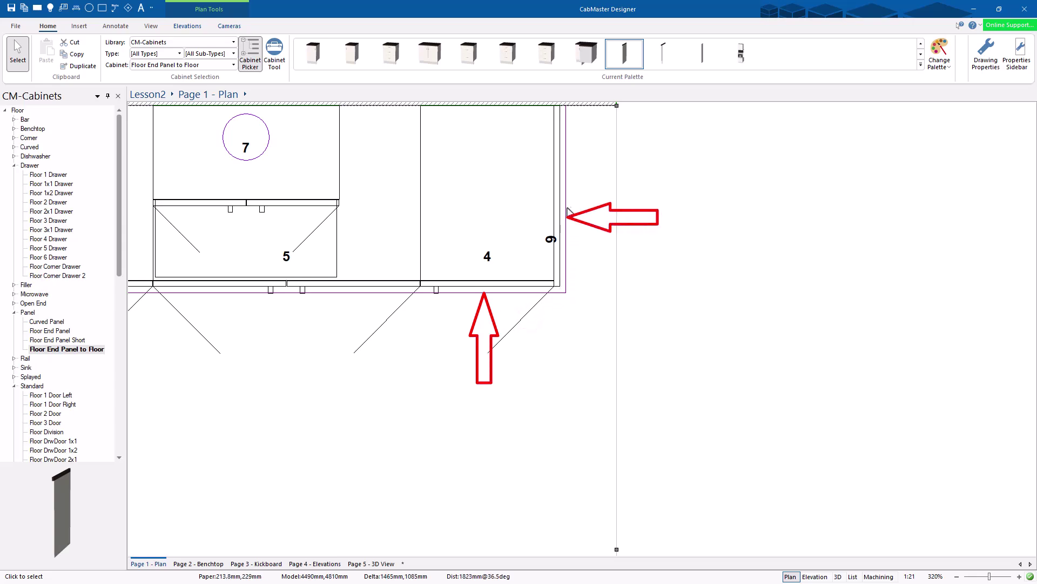
- Show the kitchen in 3D and examine the benchtop overhang at the end panel from different angles
{"action": "left_click", "coordinate": [839, 577]}
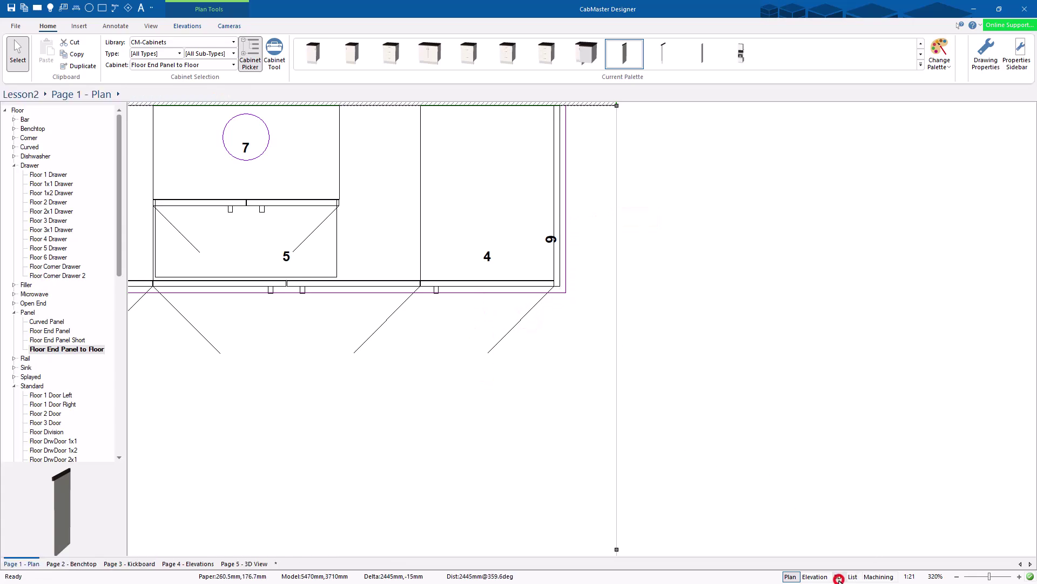
{"action": "scroll", "coordinate": [688, 468], "scroll_direction": "down", "scroll_amount": 2}
{"action": "left_click_drag", "start_coordinate": [677, 448], "coordinate": [419, 445]}
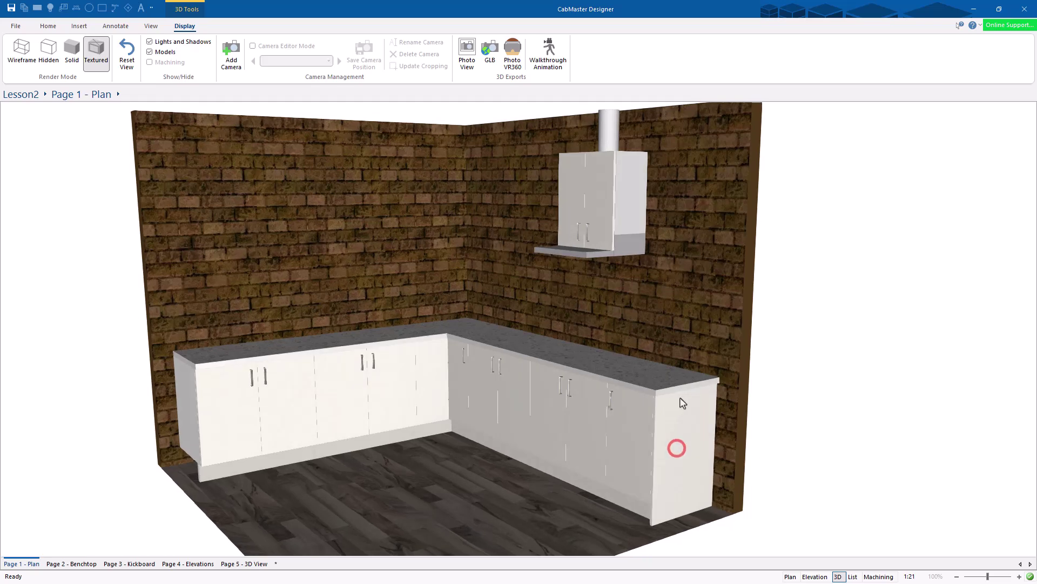
{"action": "left_click_drag", "start_coordinate": [640, 412], "coordinate": [719, 405]}
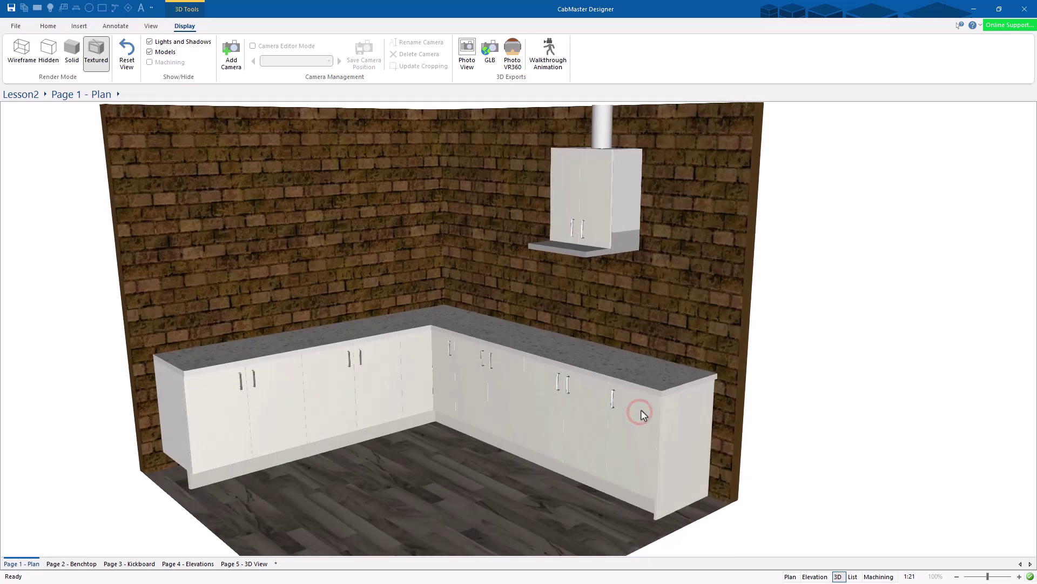
{"action": "left_click_drag", "start_coordinate": [657, 404], "coordinate": [729, 394]}
{"action": "left_click_drag", "start_coordinate": [356, 412], "coordinate": [427, 398]}
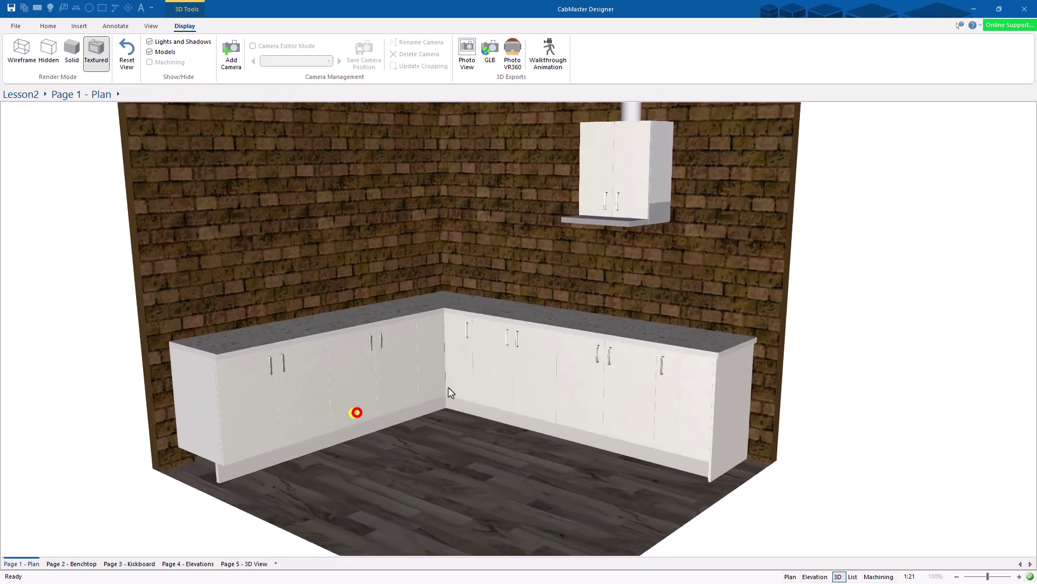
- In plan view, open the wall settings and turn off making the wall invisible from behind in 3D
{"action": "scroll", "coordinate": [491, 349], "scroll_direction": "down", "scroll_amount": 4}
{"action": "middle_click_drag", "start_coordinate": [463, 352], "coordinate": [520, 370]}
{"action": "left_click", "coordinate": [790, 576]}
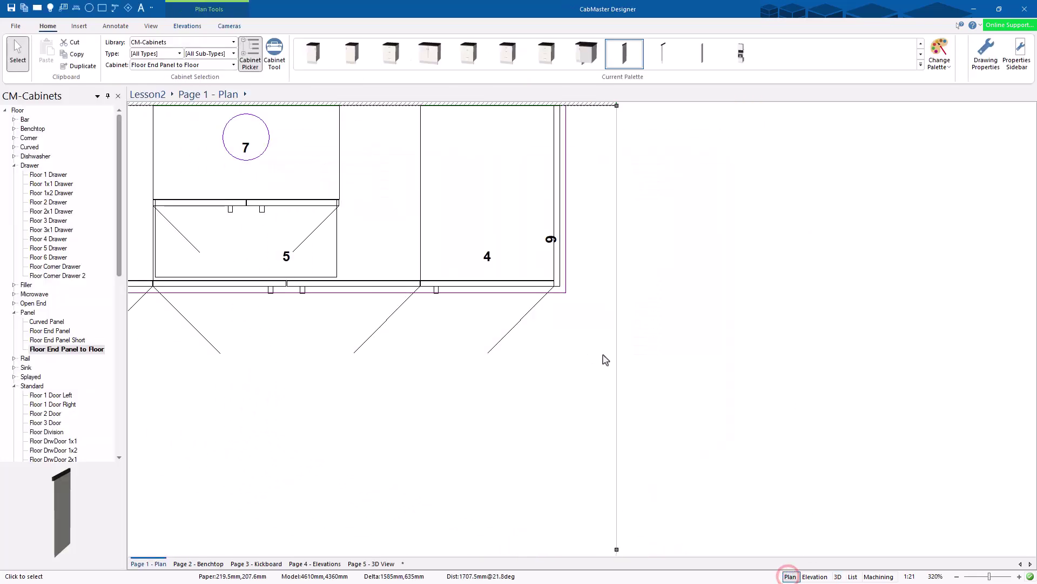
{"action": "double_click", "coordinate": [514, 182]}
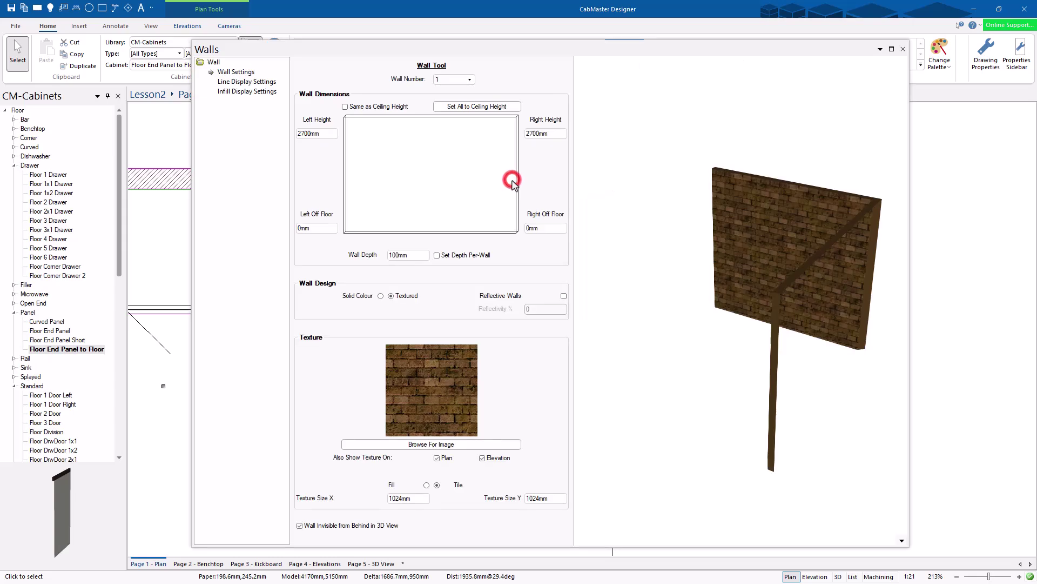
{"action": "left_click_drag", "start_coordinate": [712, 334], "coordinate": [800, 323]}
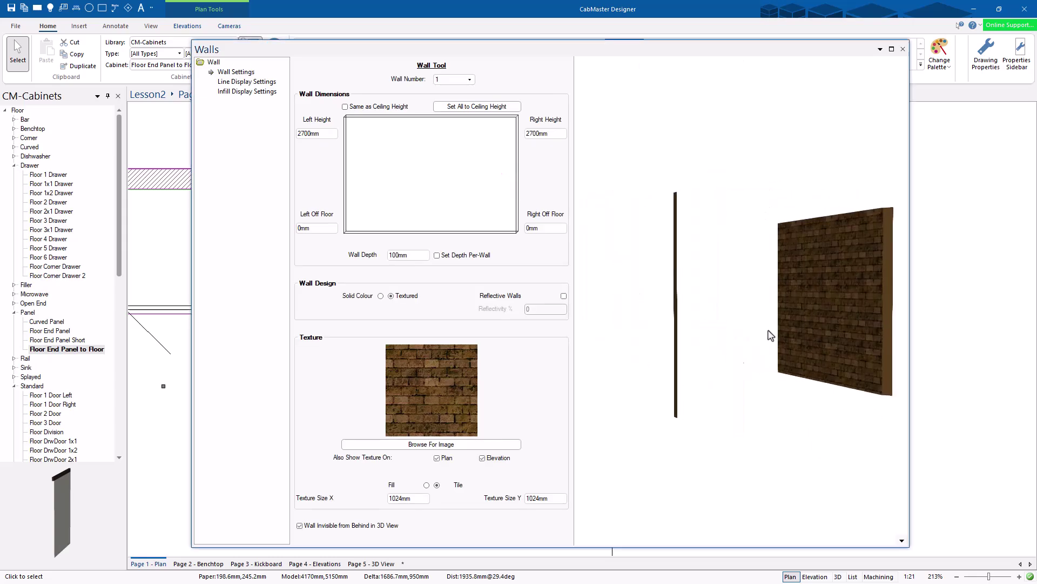
{"action": "left_click", "coordinate": [301, 525]}
{"action": "mouse_move", "coordinate": [743, 336]}
{"action": "left_mouse_down"}
{"action": "mouse_move", "coordinate": [741, 317]}
{"action": "mouse_move", "coordinate": [737, 354]}
{"action": "left_mouse_up"}
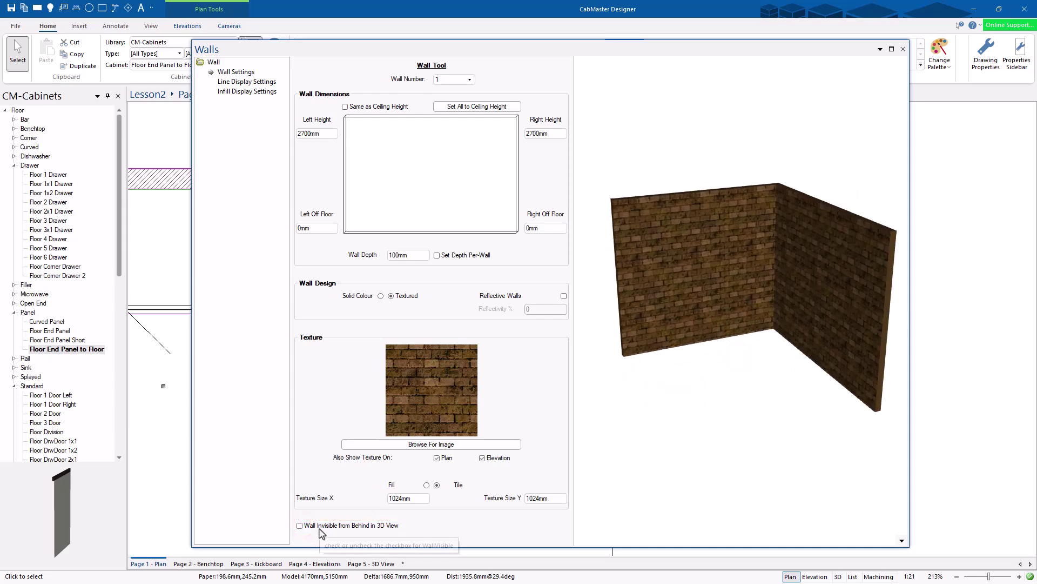
- Change the wall design to a solid pale yellow colour and view the recoloured walls in 3D
{"action": "left_click", "coordinate": [380, 296]}
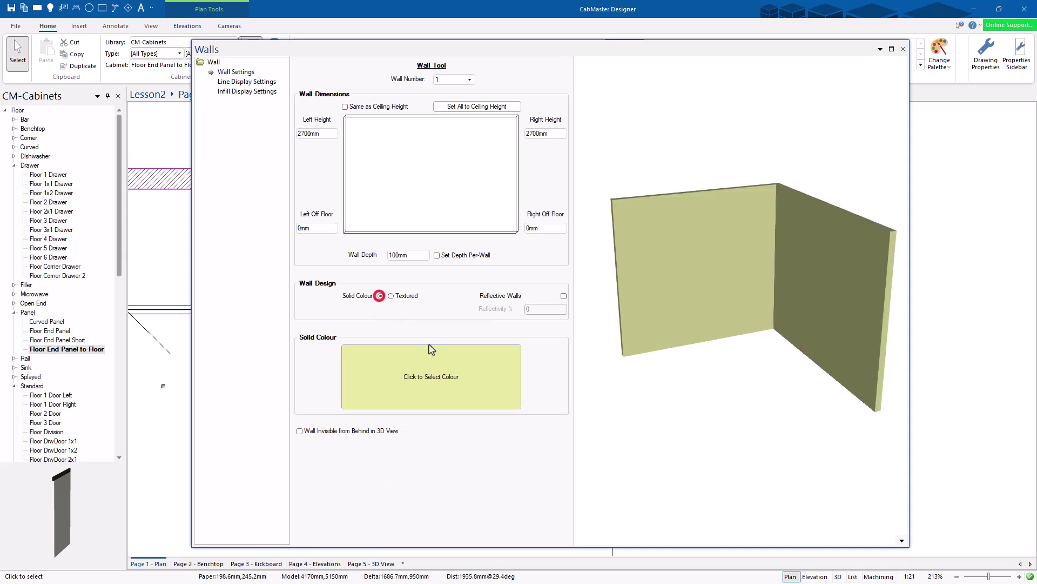
{"action": "left_click", "coordinate": [424, 374]}
{"action": "left_click", "coordinate": [510, 370]}
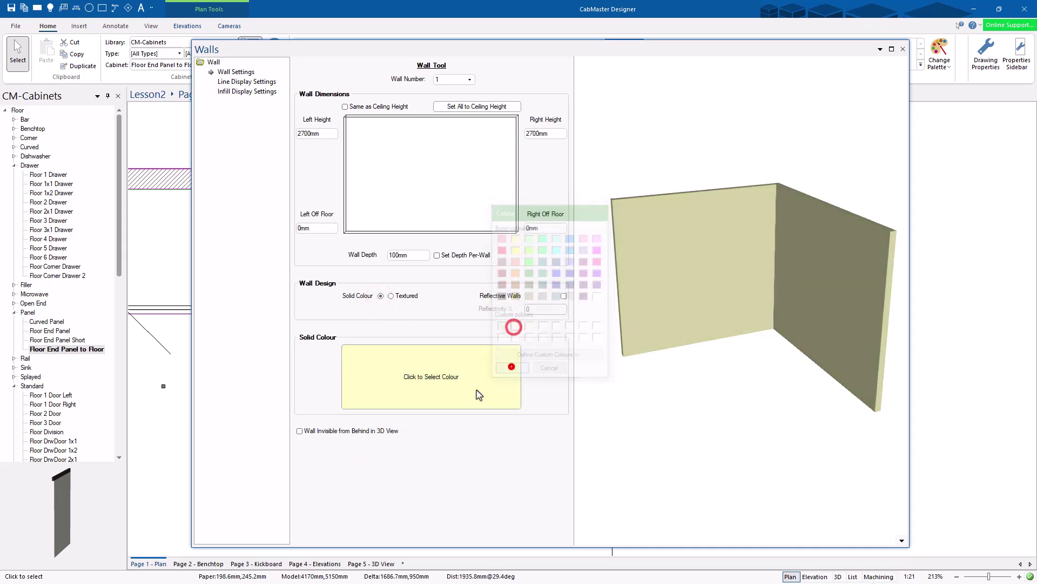
{"action": "left_click", "coordinate": [902, 49]}
{"action": "scroll", "coordinate": [746, 417], "scroll_direction": "down", "scroll_amount": 1}
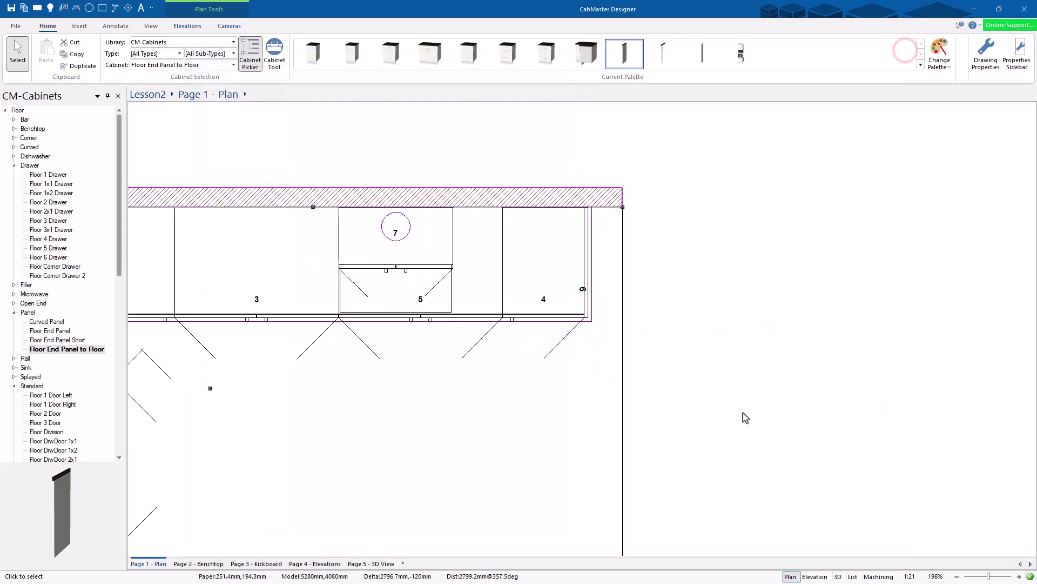
{"action": "left_click", "coordinate": [837, 576]}
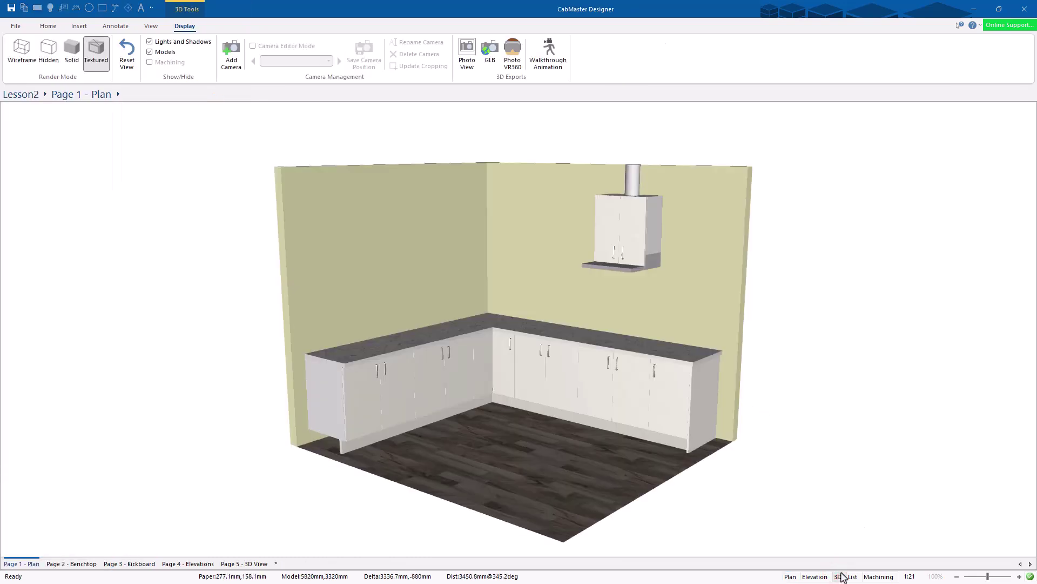
{"action": "left_click_drag", "start_coordinate": [674, 266], "coordinate": [598, 277]}
{"action": "left_click_drag", "start_coordinate": [671, 447], "coordinate": [643, 461]}
{"action": "left_click_drag", "start_coordinate": [654, 420], "coordinate": [806, 565]}
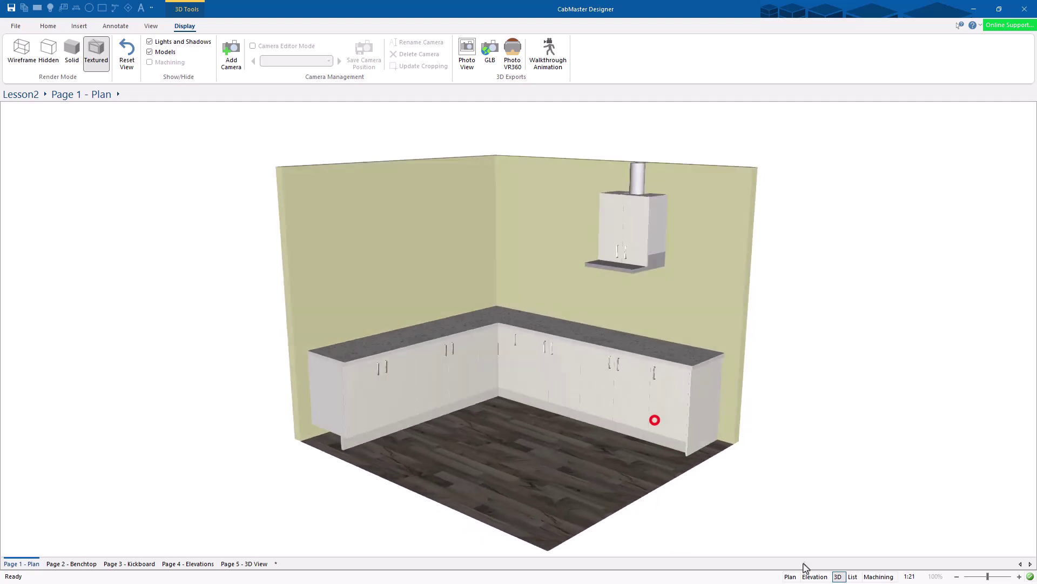
- Return to plan view and delete cabinet 2 between corner cabinet 1 and cabinet 6
{"action": "left_click", "coordinate": [790, 577]}
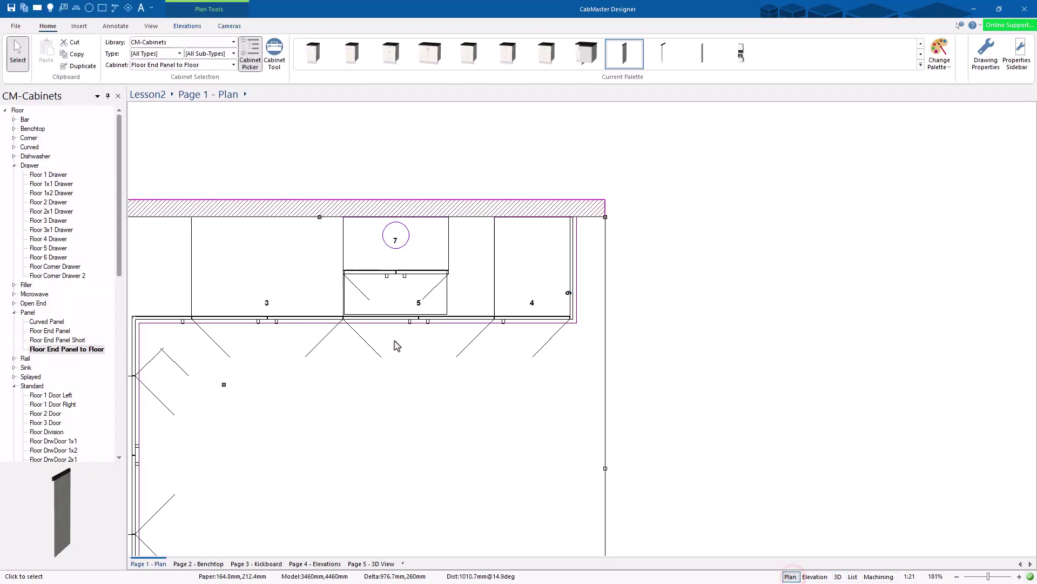
{"action": "scroll", "coordinate": [382, 388], "scroll_direction": "down", "scroll_amount": 3}
{"action": "middle_click_drag", "start_coordinate": [366, 392], "coordinate": [393, 302]}
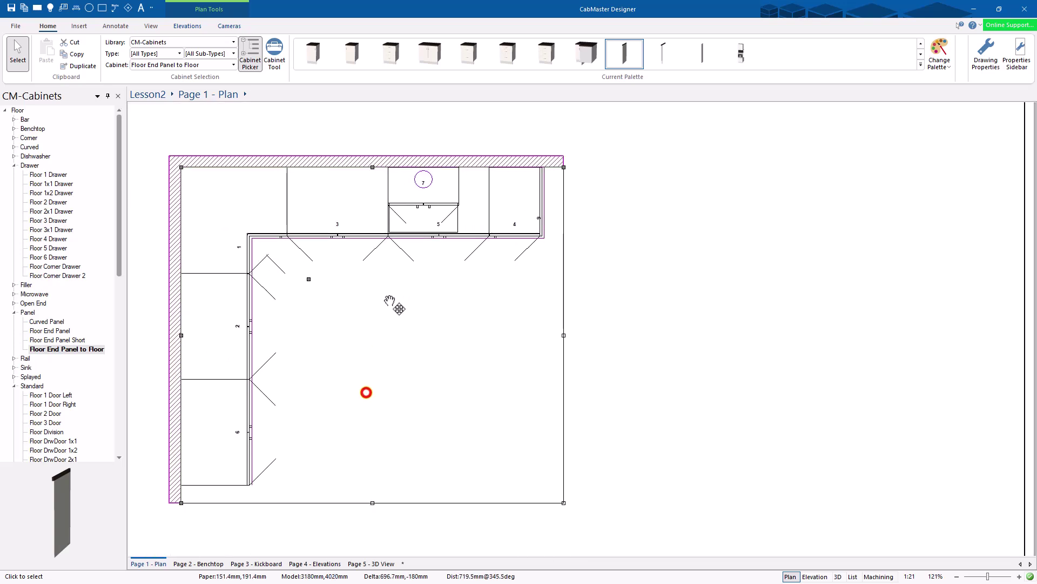
{"action": "left_click", "coordinate": [216, 351]}
{"action": "key", "text": "Delete"}
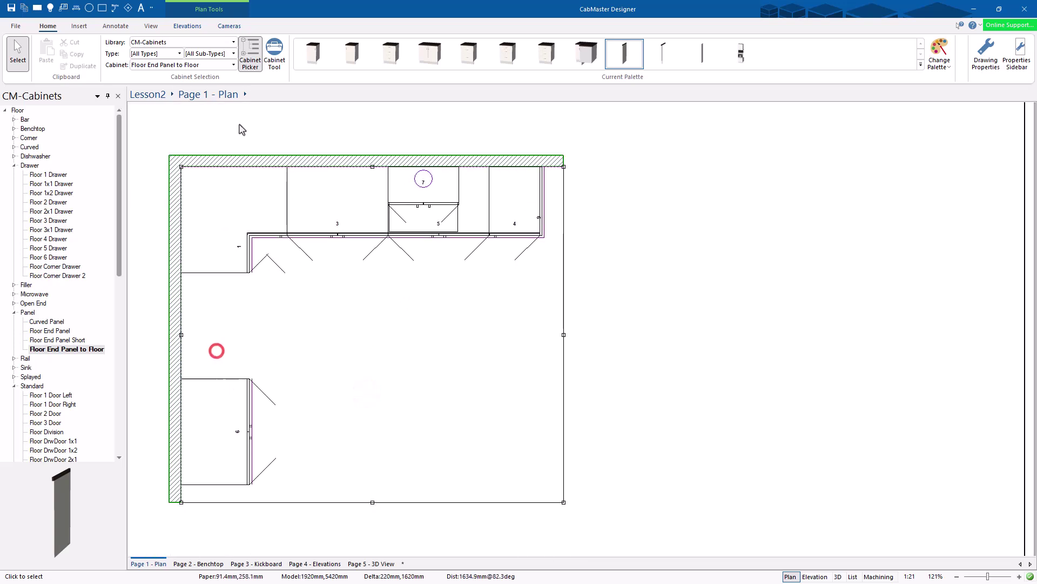
- Place a Floor 1x2 Drawer cabinet against corner cabinet 1 and move cabinet 6 up against it
{"action": "left_click", "coordinate": [391, 53]}
{"action": "left_click", "coordinate": [372, 329]}
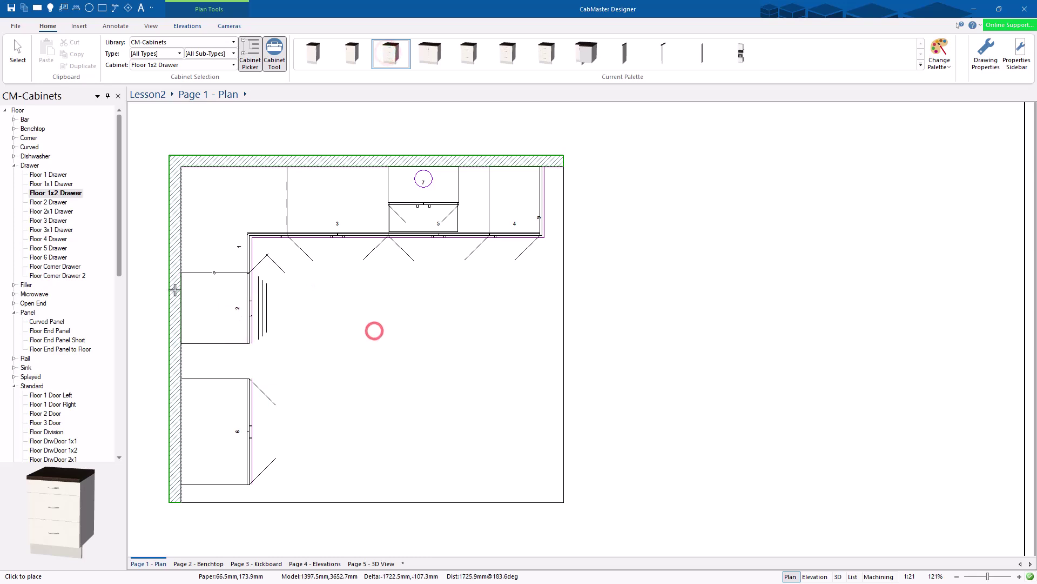
{"action": "left_click", "coordinate": [24, 52]}
{"action": "left_click_drag", "start_coordinate": [219, 435], "coordinate": [218, 401]}
- Edit the new drawer cabinet's options and set its overall drawer opening to 100%
{"action": "left_click", "coordinate": [224, 298]}
{"action": "double_click", "coordinate": [223, 298]}
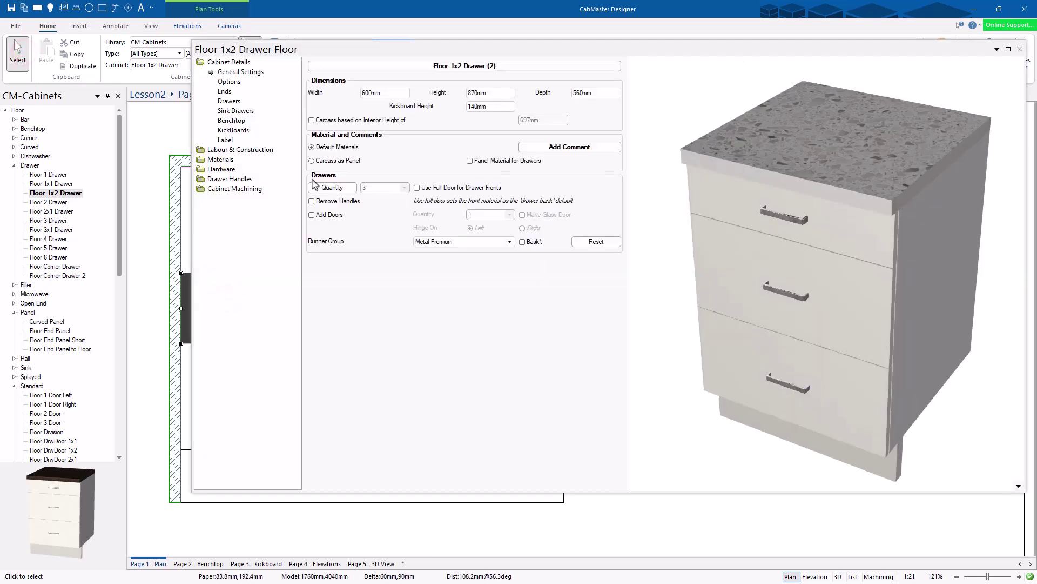
{"action": "left_click", "coordinate": [229, 81]}
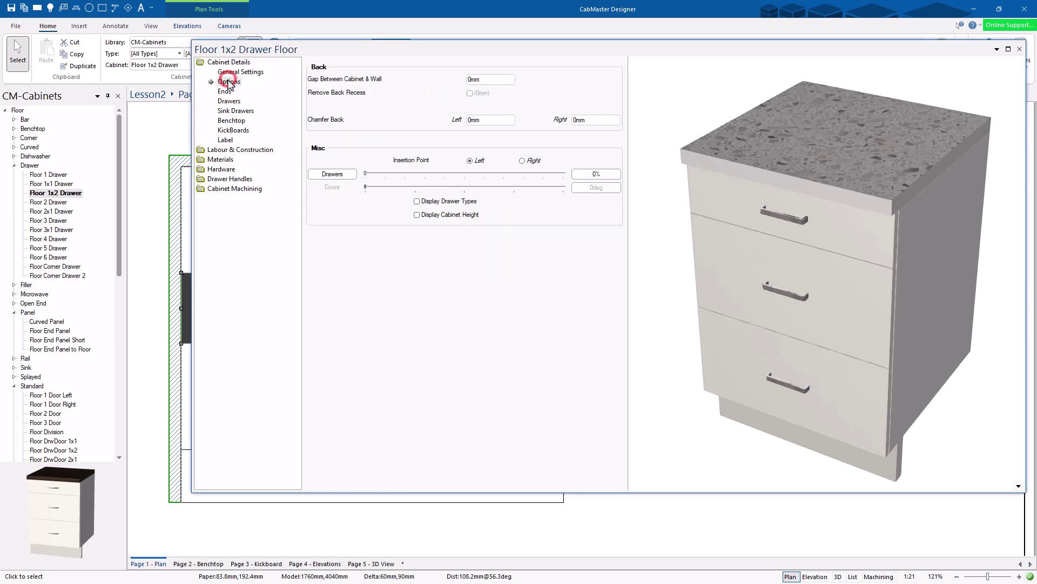
{"action": "left_click", "coordinate": [332, 174]}
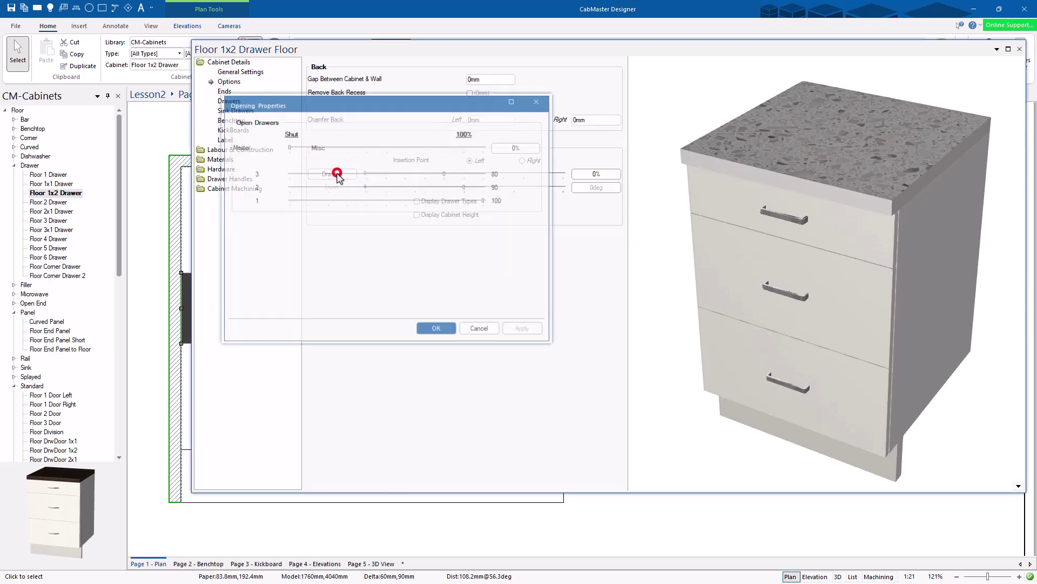
{"action": "left_click_drag", "start_coordinate": [476, 113], "coordinate": [451, 221]}
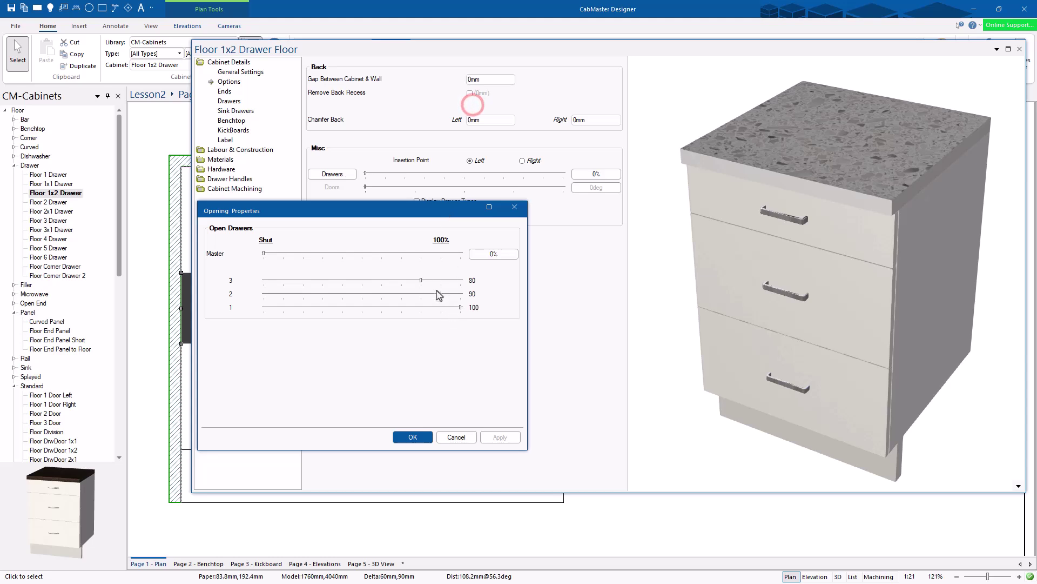
{"action": "left_click", "coordinate": [516, 207]}
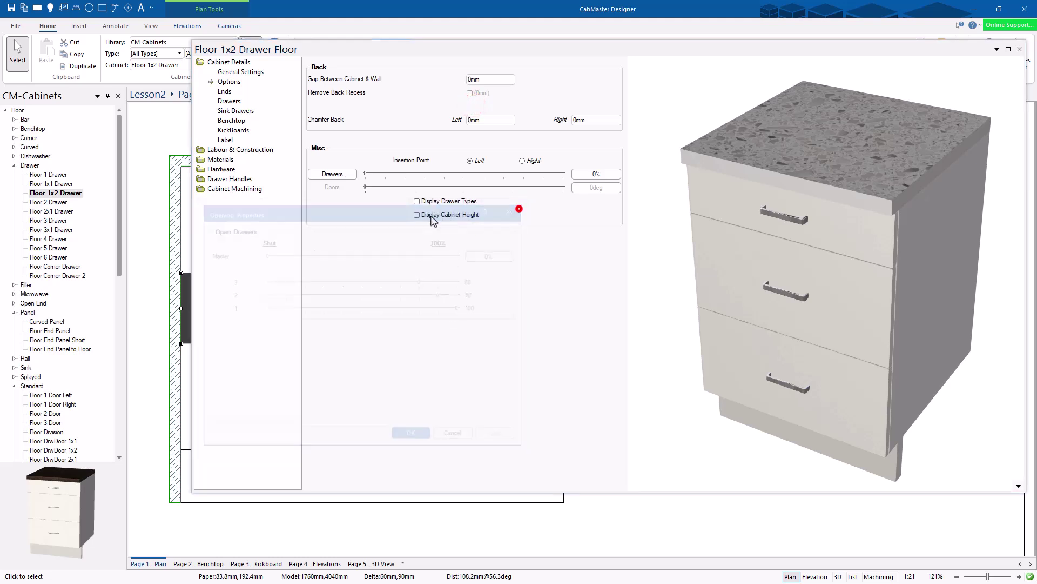
{"action": "left_click", "coordinate": [365, 172]}
{"action": "left_click_drag", "start_coordinate": [520, 180], "coordinate": [540, 181]}
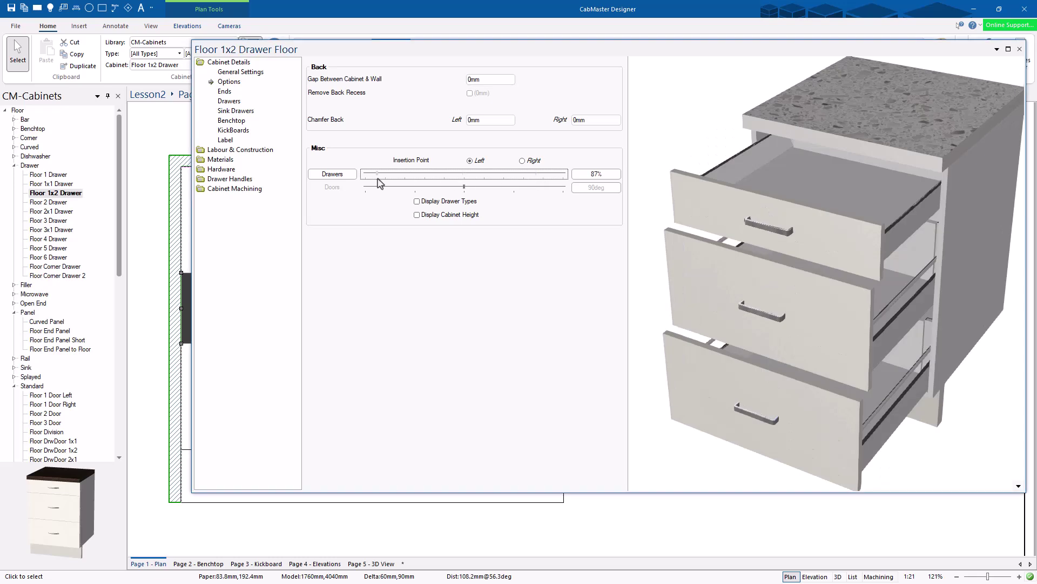
{"action": "left_click_drag", "start_coordinate": [378, 179], "coordinate": [487, 179]}
- Set the individual drawer openings to 0 for drawers 1 and 2 and 100 for drawer 3
{"action": "left_click", "coordinate": [332, 174]}
{"action": "left_click", "coordinate": [432, 312]}
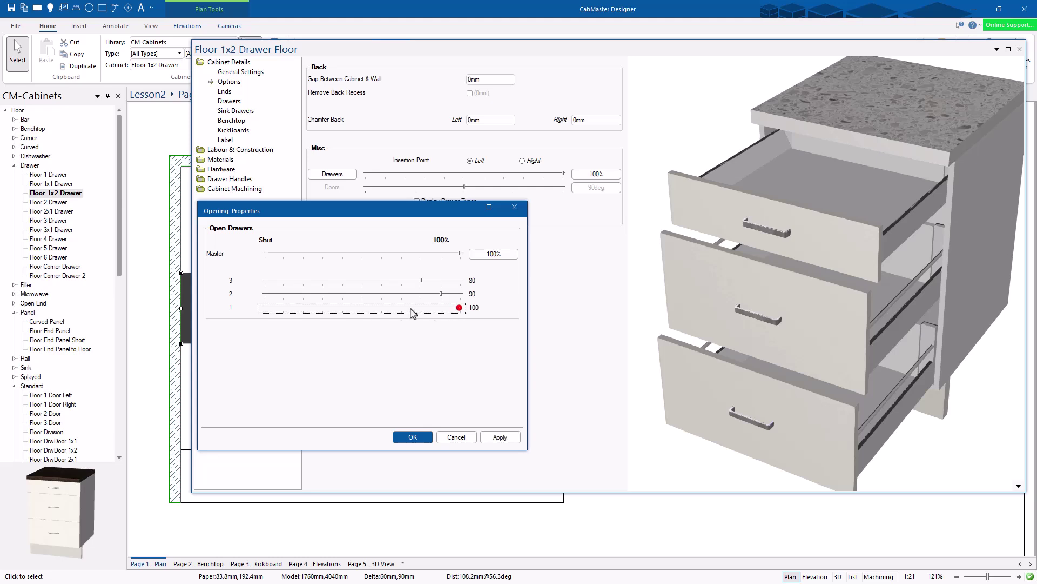
{"action": "left_click_drag", "start_coordinate": [276, 312], "coordinate": [265, 311]}
{"action": "left_click", "coordinate": [440, 295]}
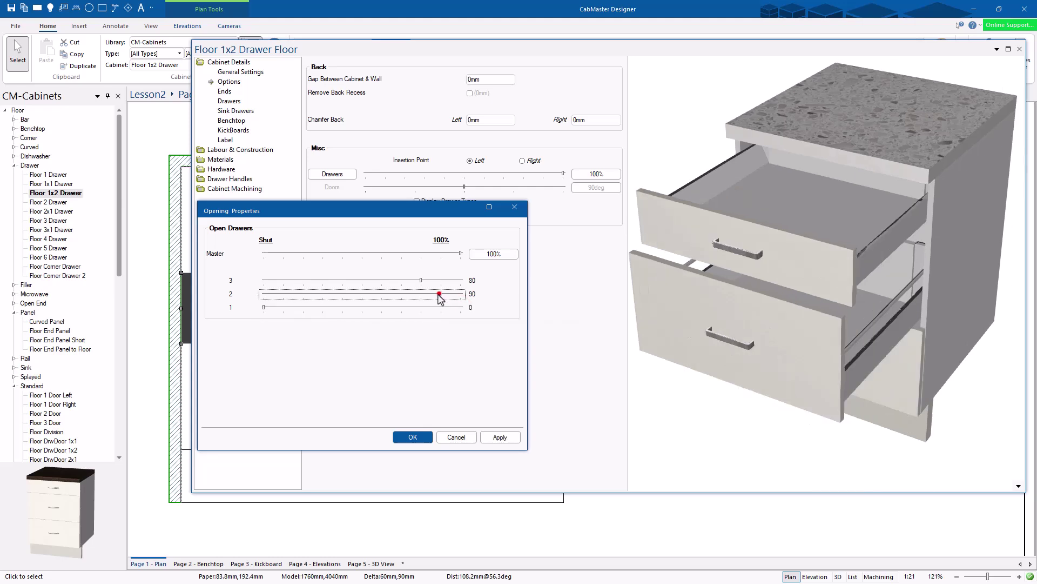
{"action": "left_click_drag", "start_coordinate": [329, 298], "coordinate": [263, 298]}
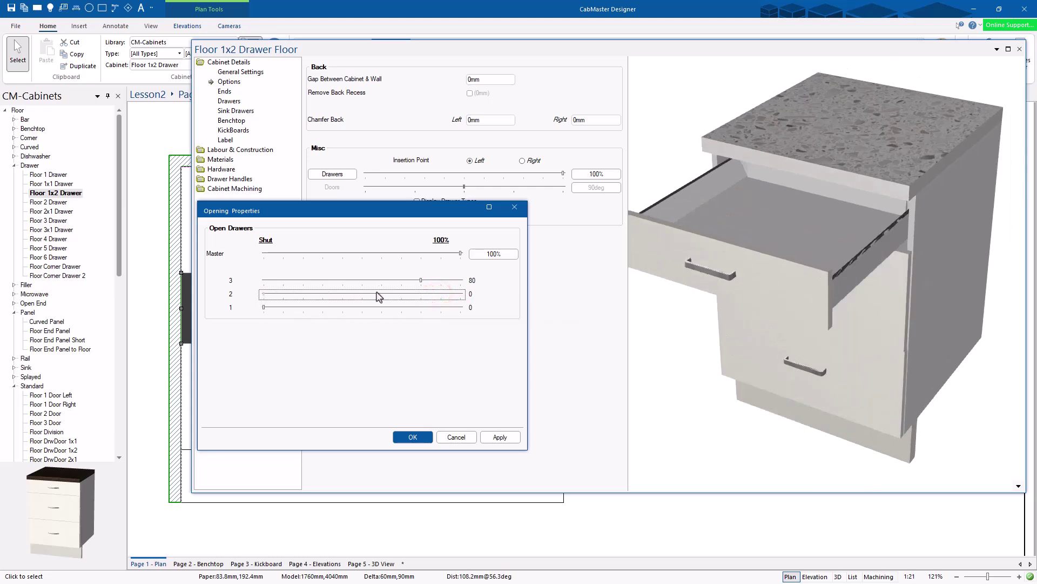
{"action": "left_click", "coordinate": [419, 280]}
{"action": "left_click_drag", "start_coordinate": [467, 289], "coordinate": [464, 273]}
{"action": "left_click", "coordinate": [459, 254]}
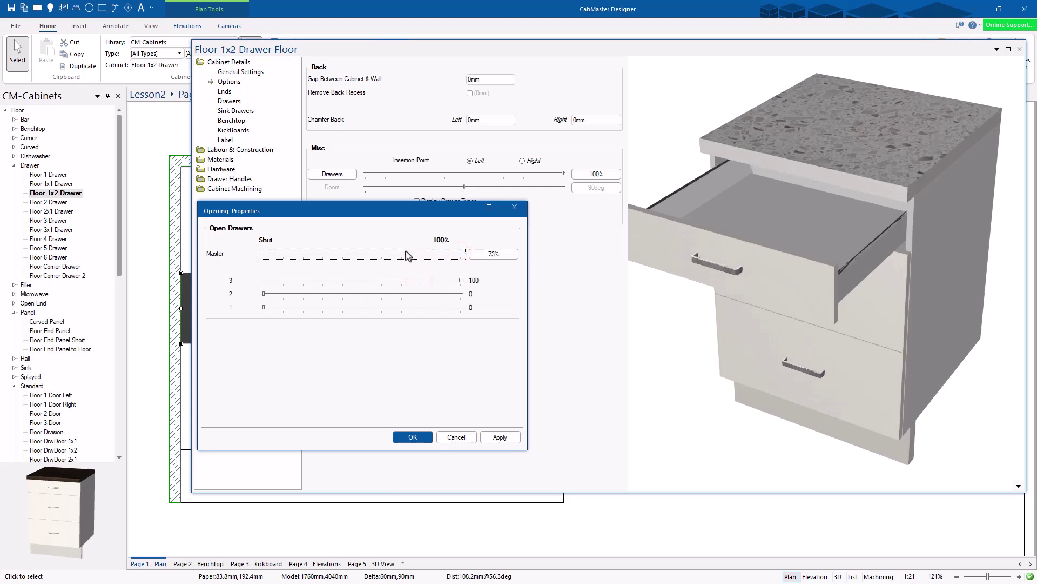
{"action": "left_click", "coordinate": [422, 436]}
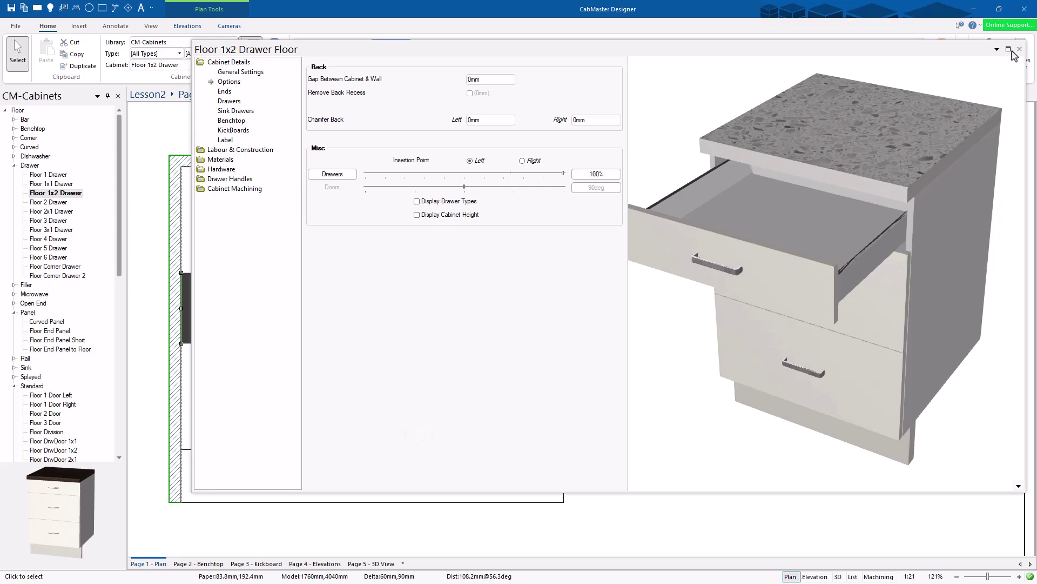
{"action": "left_click", "coordinate": [1009, 50]}
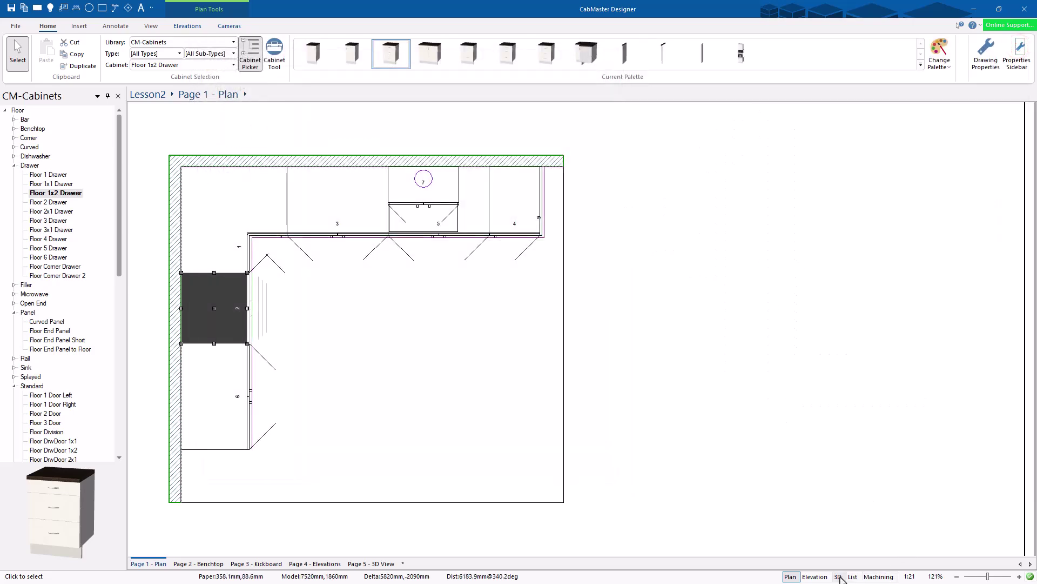
- Show the kitchen in 3D and examine the open top drawer from close up and different angles
{"action": "left_click", "coordinate": [839, 576]}
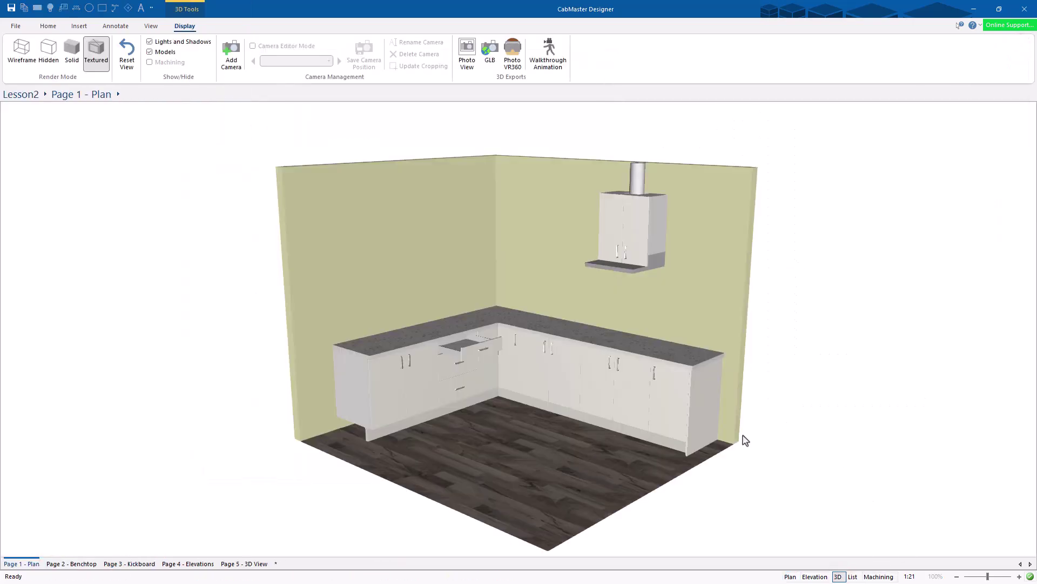
{"action": "left_click", "coordinate": [454, 348]}
{"action": "right_click_drag", "start_coordinate": [489, 382], "coordinate": [435, 245]}
{"action": "left_click_drag", "start_coordinate": [380, 372], "coordinate": [368, 397]}
{"action": "left_click_drag", "start_coordinate": [458, 380], "coordinate": [327, 409]}
{"action": "scroll", "coordinate": [544, 421], "scroll_direction": "down", "scroll_amount": 4}
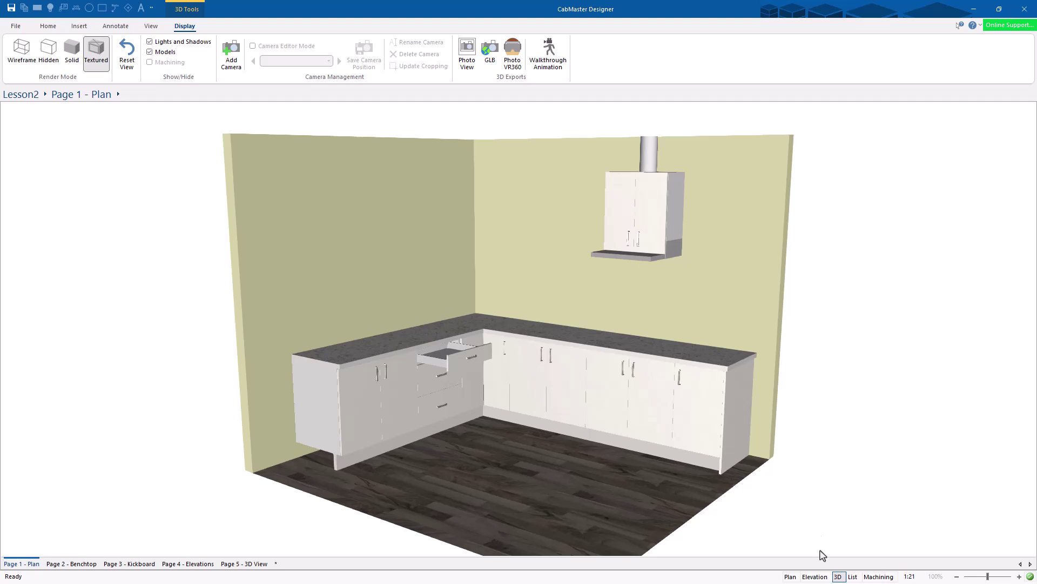
- Edit cabinet 3 in plan so its two doors stand open, and view them in 3D
{"action": "left_click", "coordinate": [790, 576]}
{"action": "double_click", "coordinate": [350, 220]}
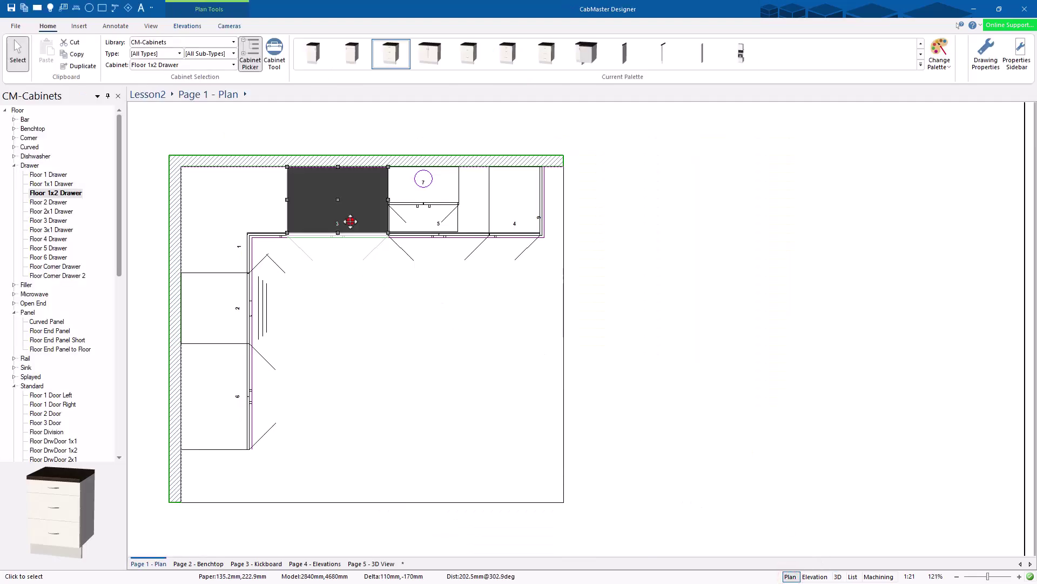
{"action": "left_click", "coordinate": [366, 242]}
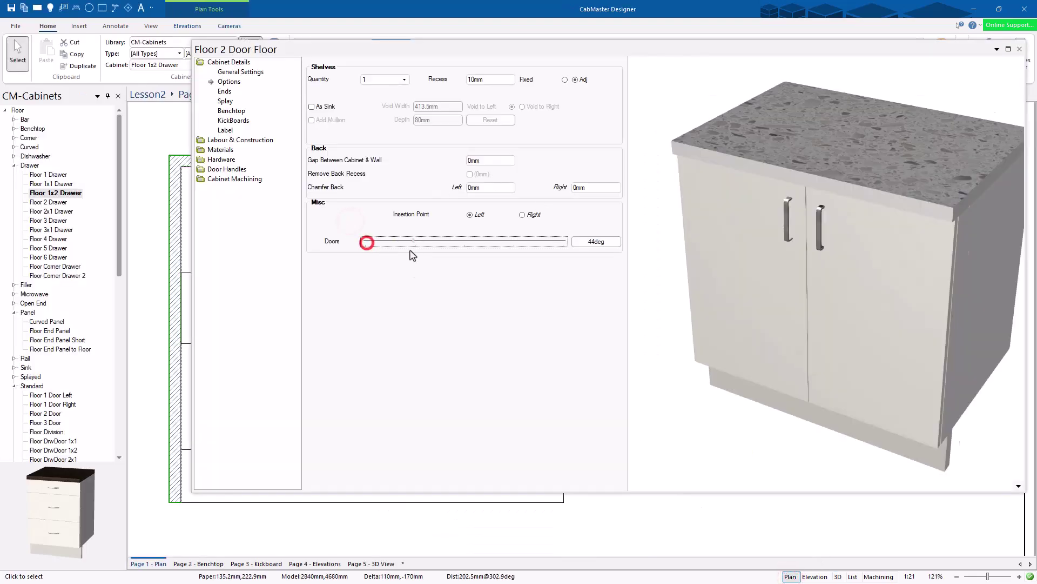
{"action": "left_click", "coordinate": [1019, 50]}
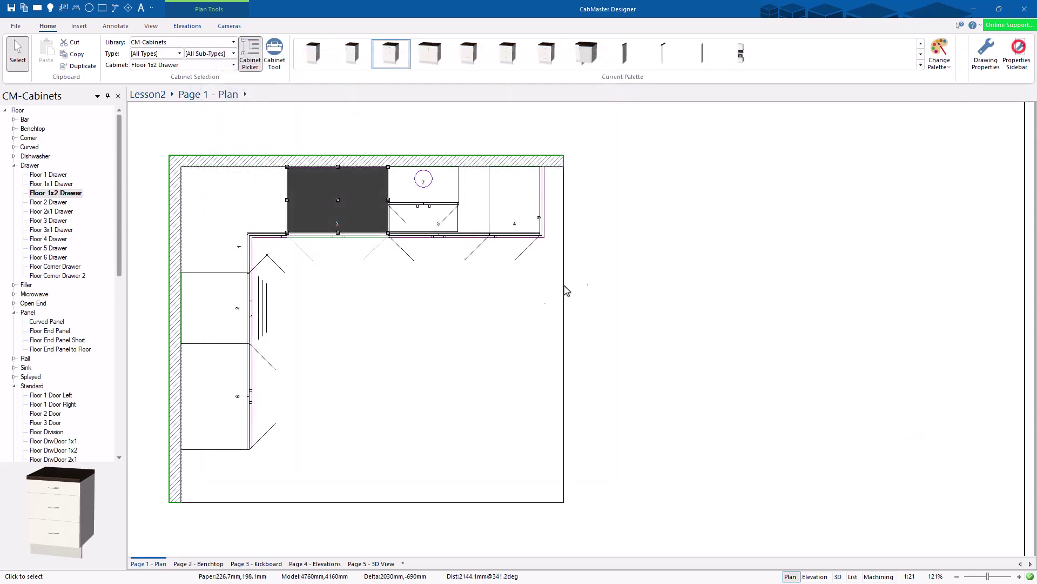
{"action": "left_click", "coordinate": [837, 576]}
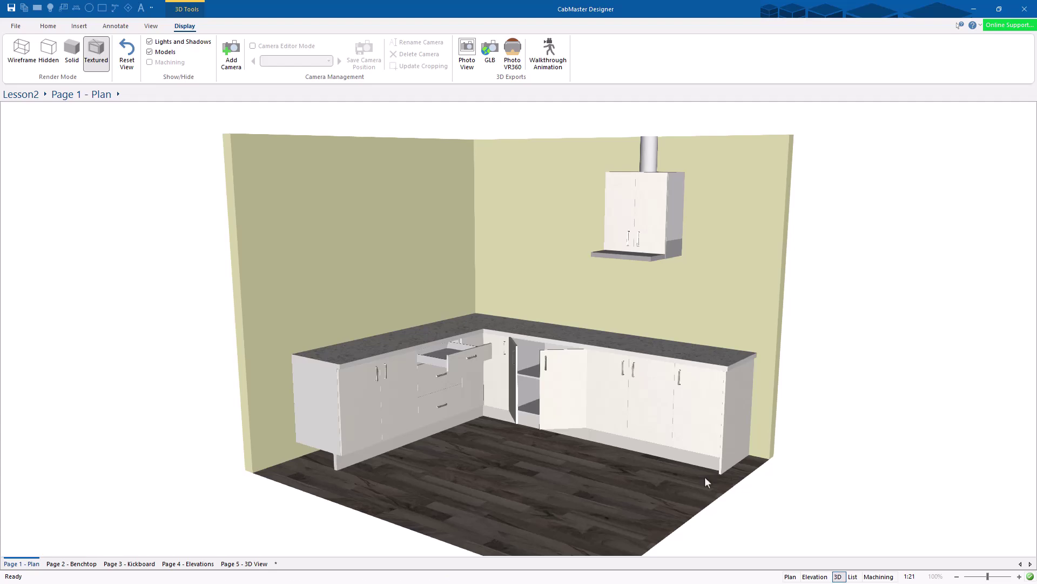
{"action": "left_click_drag", "start_coordinate": [572, 400], "coordinate": [712, 461]}
{"action": "left_click_drag", "start_coordinate": [656, 445], "coordinate": [514, 390]}
- In plan view, place three lights in the open floor area, one near the open side and two closer to cabinets 2 and 6
{"action": "left_click", "coordinate": [790, 576]}
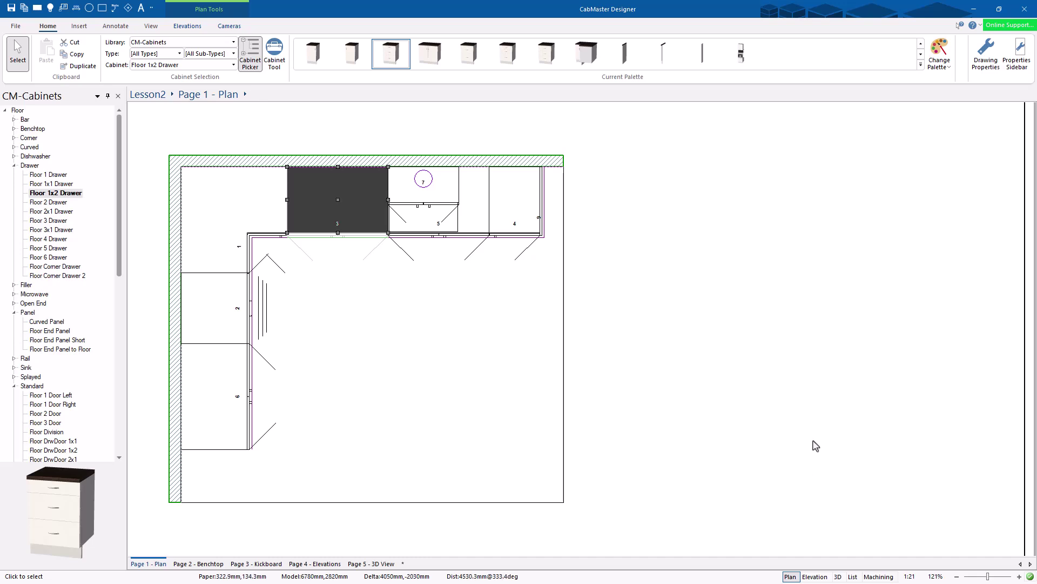
{"action": "scroll", "coordinate": [626, 274], "scroll_direction": "down", "scroll_amount": 3}
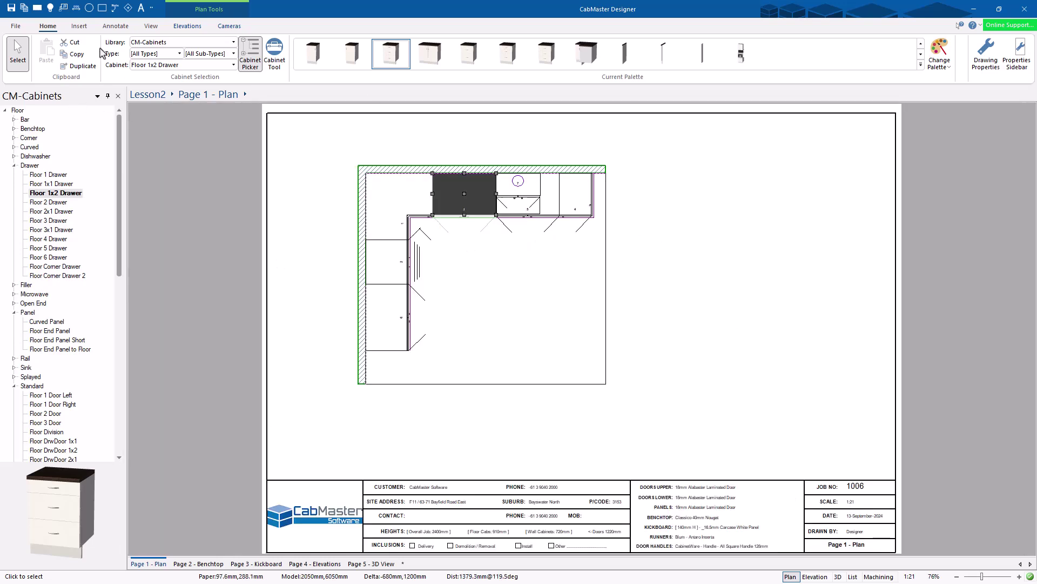
{"action": "left_click", "coordinate": [79, 26]}
{"action": "left_click", "coordinate": [205, 51]}
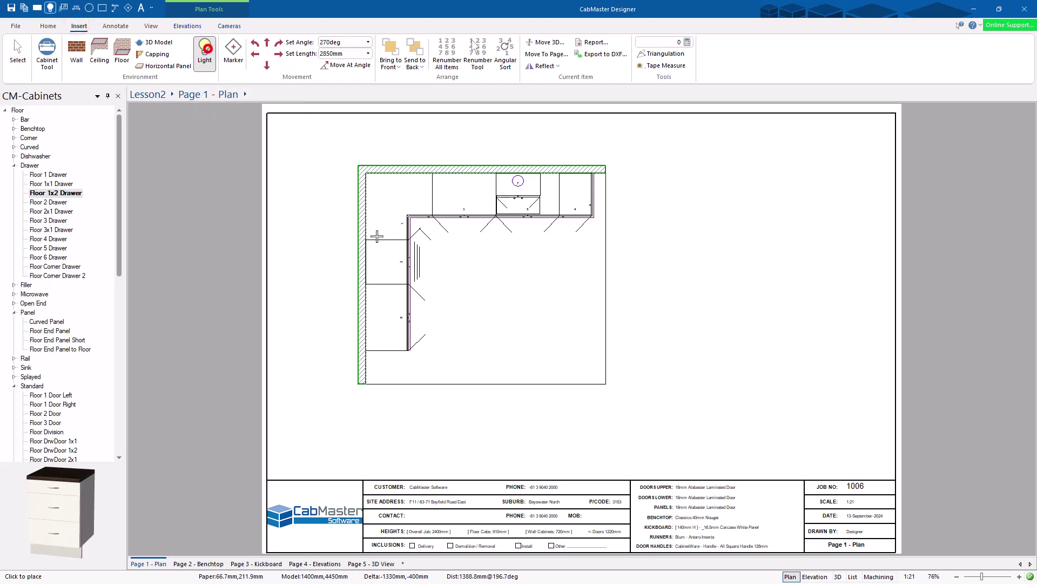
{"action": "left_click", "coordinate": [591, 257]}
{"action": "left_click", "coordinate": [469, 277]}
{"action": "left_click", "coordinate": [473, 356]}
{"action": "left_click", "coordinate": [18, 51]}
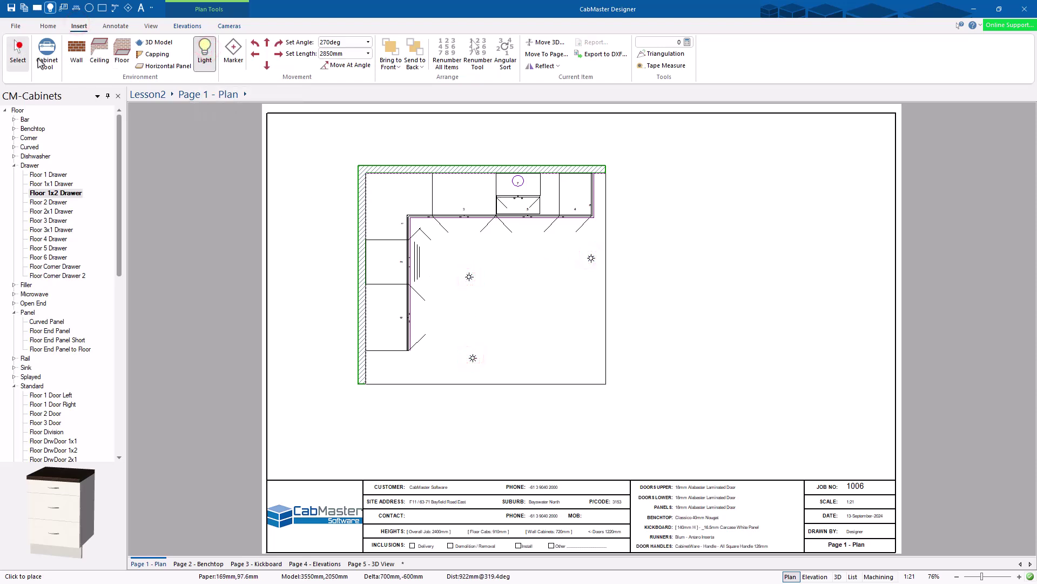
- Review the height, brightness, shadow and spotlight settings of the light near the floor's open side
{"action": "double_click", "coordinate": [591, 260]}
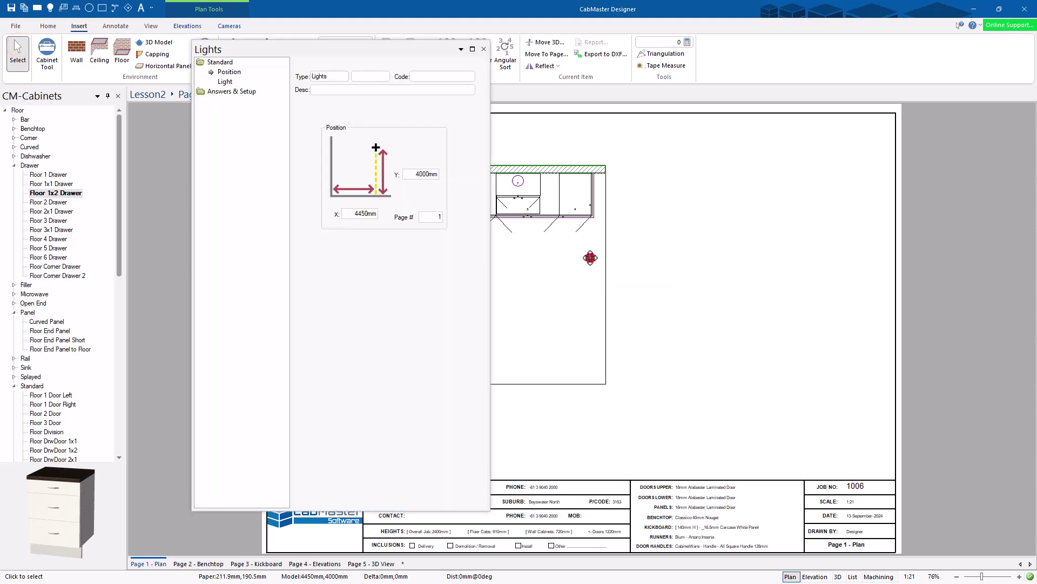
{"action": "left_click", "coordinate": [222, 83]}
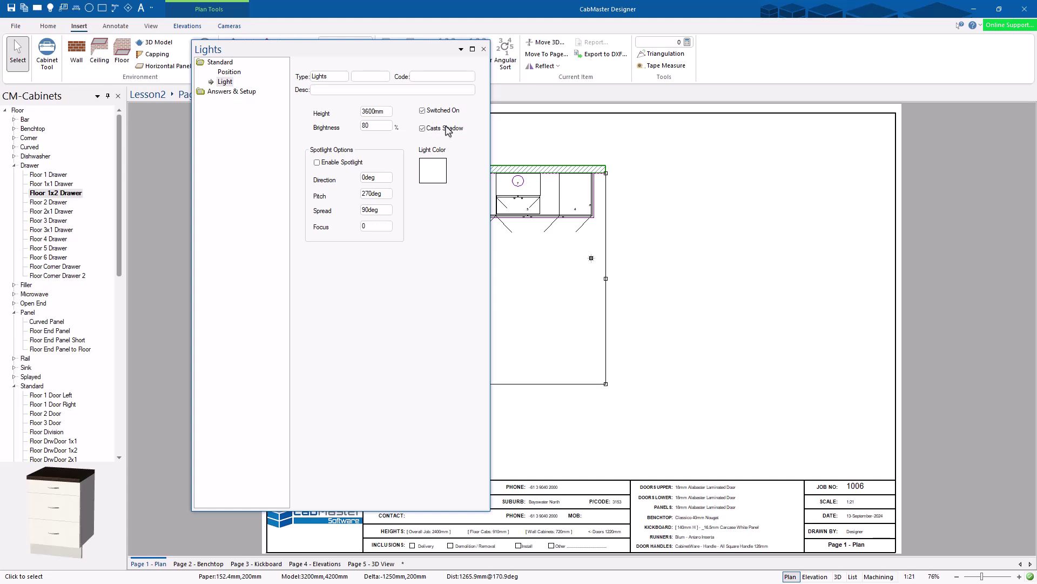
{"action": "double_click", "coordinate": [386, 112]}
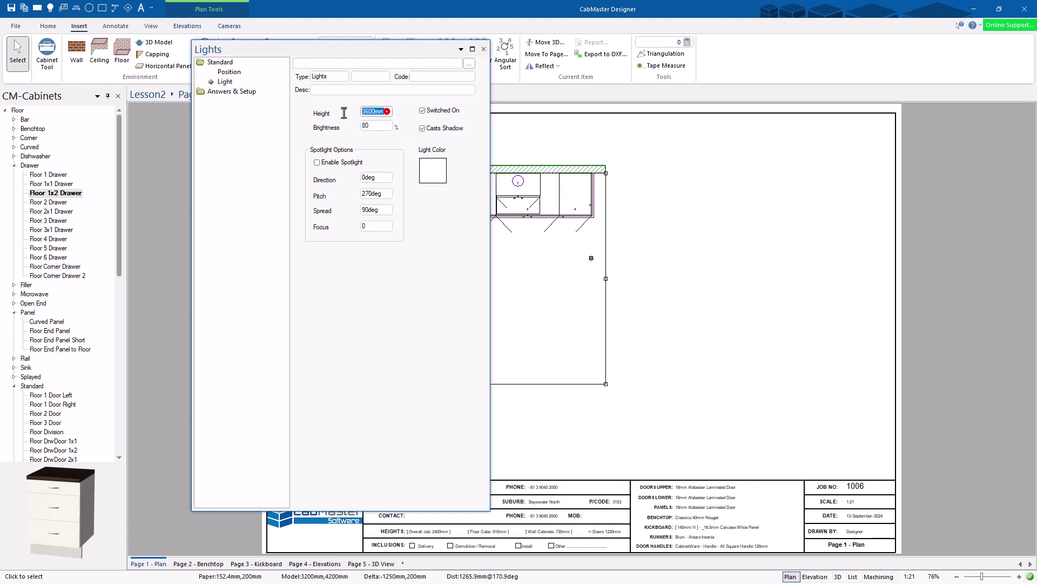
{"action": "left_click", "coordinate": [484, 50]}
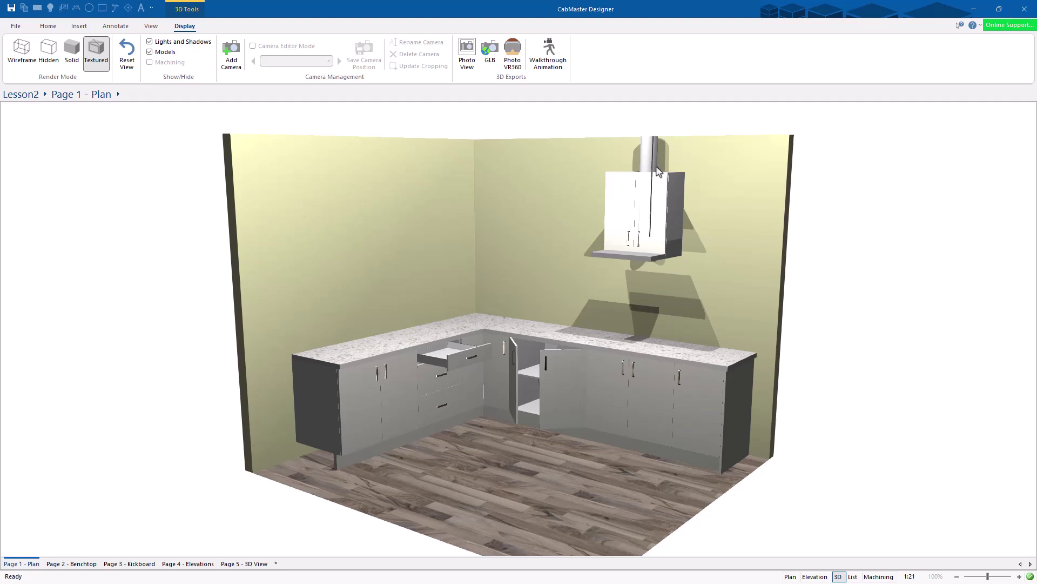
- Examine the lit kitchen in 3D and compare it with lights and shadows switched off and back on
{"action": "left_click_drag", "start_coordinate": [659, 313], "coordinate": [709, 317]}
{"action": "left_click_drag", "start_coordinate": [615, 338], "coordinate": [576, 365]}
{"action": "left_click_drag", "start_coordinate": [669, 361], "coordinate": [465, 383]}
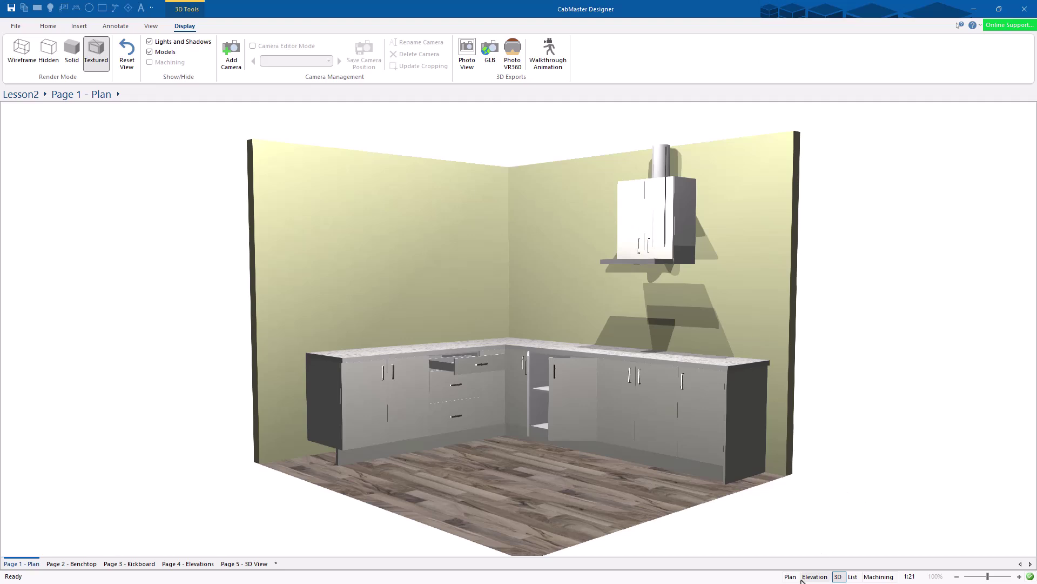
{"action": "left_click", "coordinate": [150, 42]}
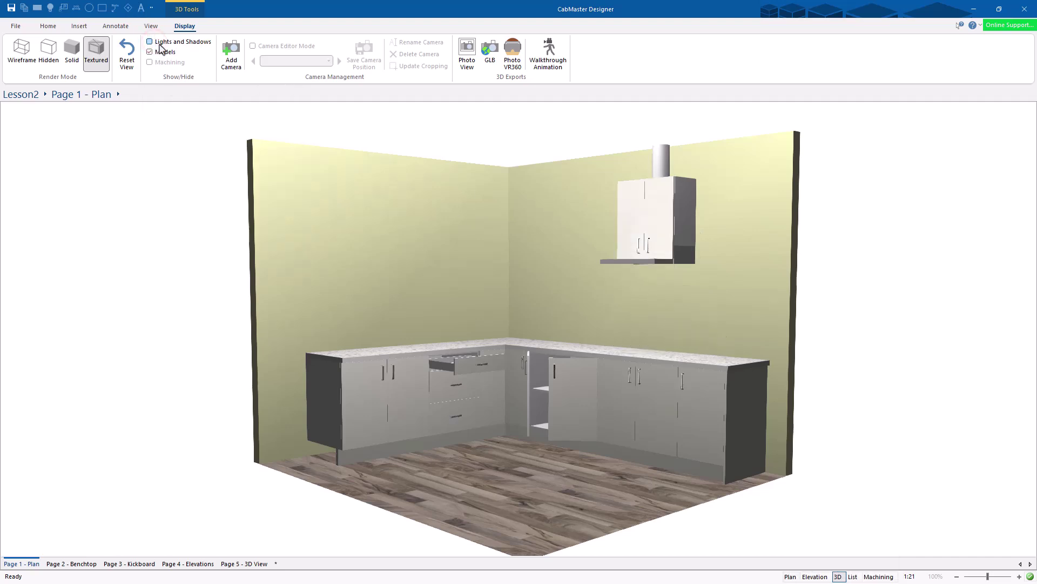
{"action": "left_click", "coordinate": [150, 42]}
- Return to the plan and split the drawing into four panes, with the dividers crossing just outside the floor's open side
{"action": "left_click", "coordinate": [790, 576]}
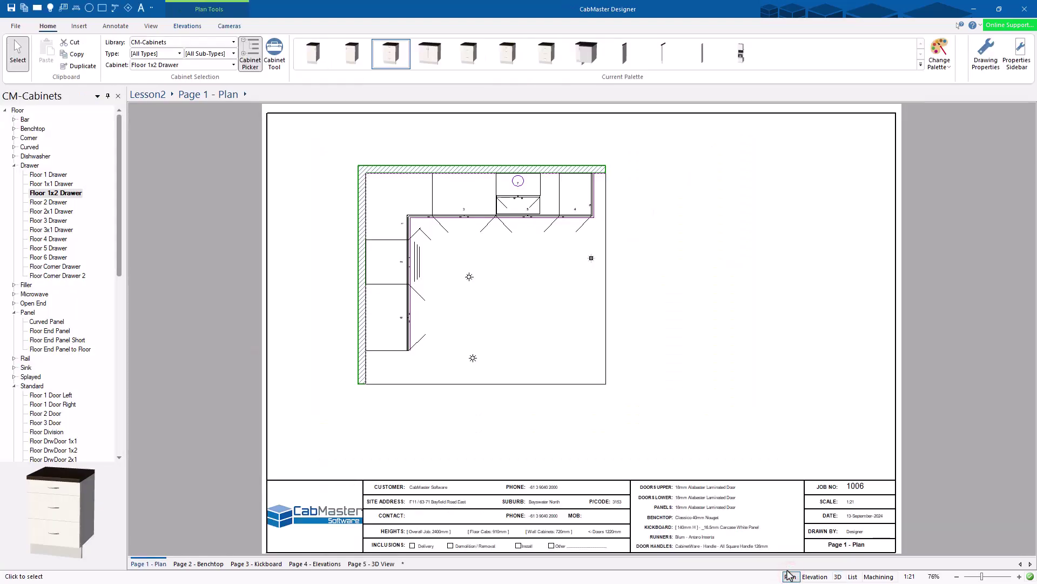
{"action": "left_click", "coordinate": [538, 309]}
{"action": "right_click", "coordinate": [622, 279]}
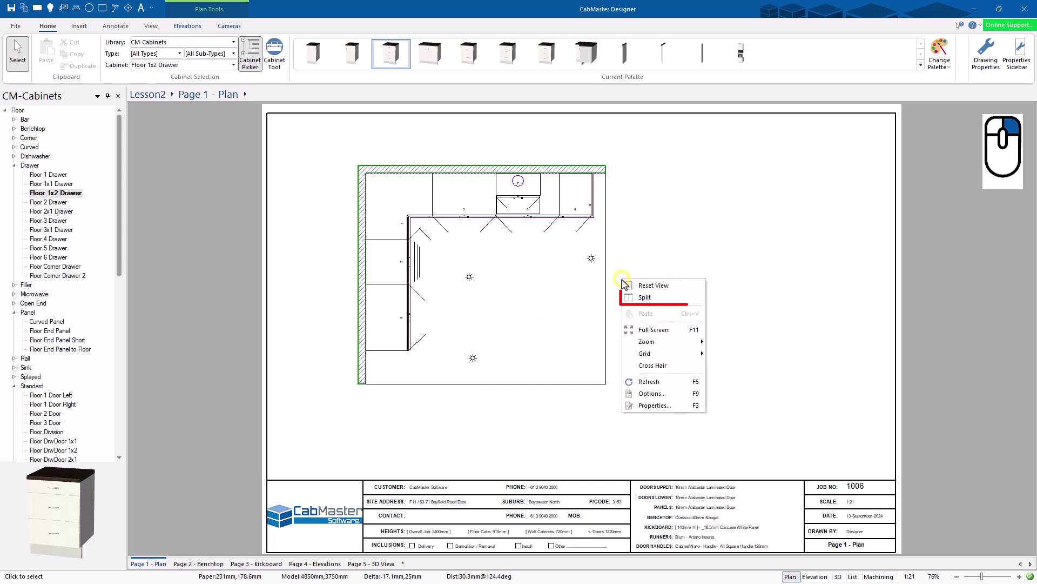
{"action": "left_click", "coordinate": [654, 299]}
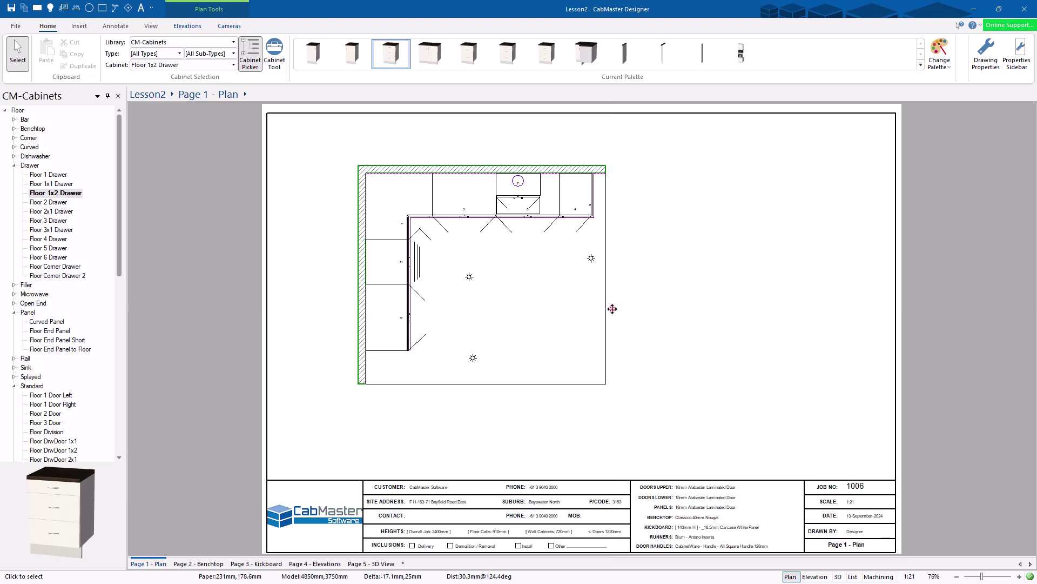
{"action": "left_click", "coordinate": [612, 307]}
- Display the kitchen in 3D in the lower-left pane of the split view
{"action": "left_click", "coordinate": [435, 215]}
{"action": "left_click", "coordinate": [769, 210]}
{"action": "left_click", "coordinate": [492, 380]}
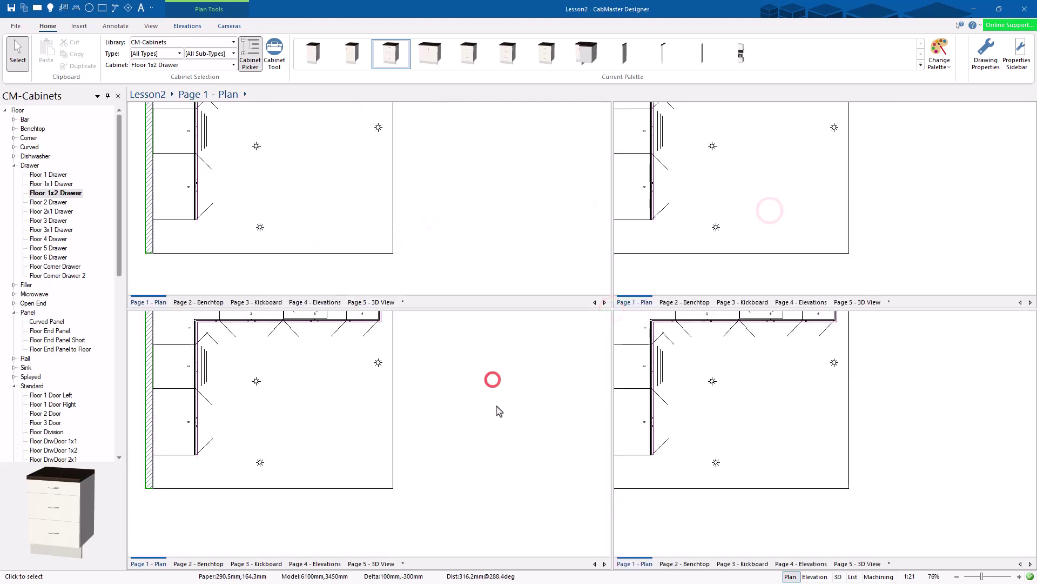
{"action": "left_click", "coordinate": [474, 400]}
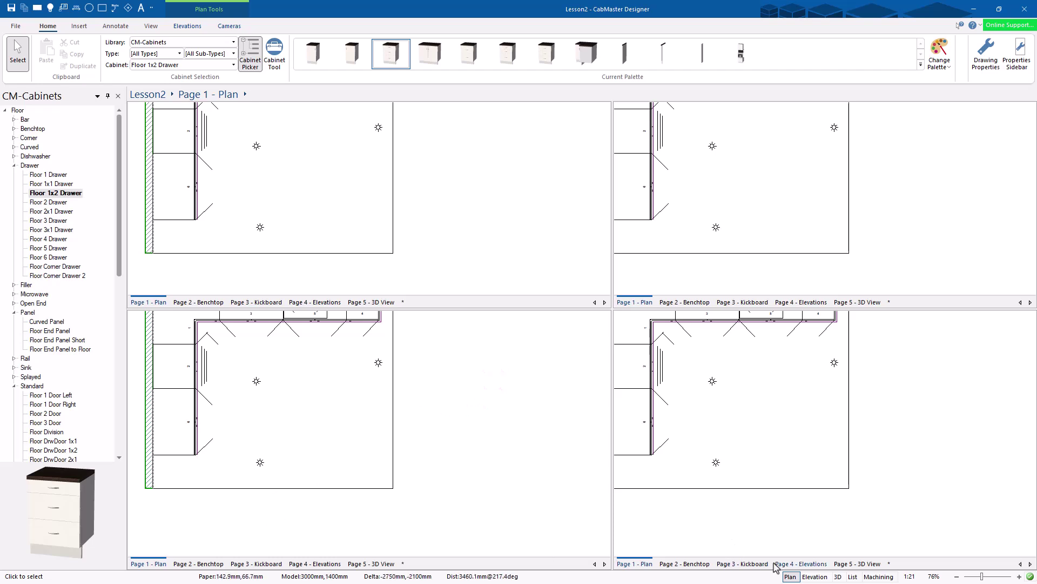
{"action": "left_click", "coordinate": [838, 576]}
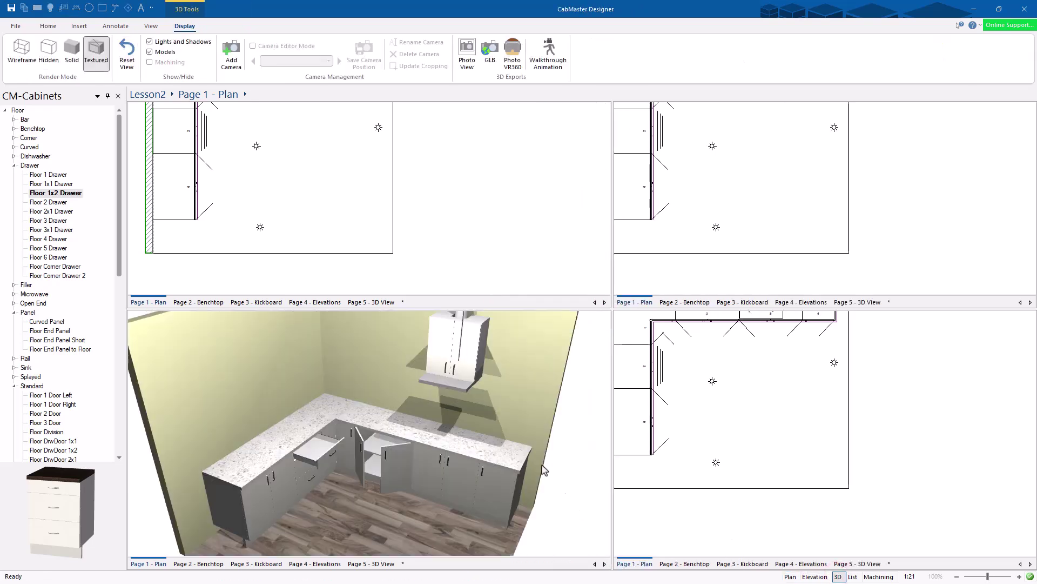
- Display the wall elevation in the lower-right pane with the whole wall in view
{"action": "left_click", "coordinate": [877, 466]}
{"action": "left_click", "coordinate": [815, 577]}
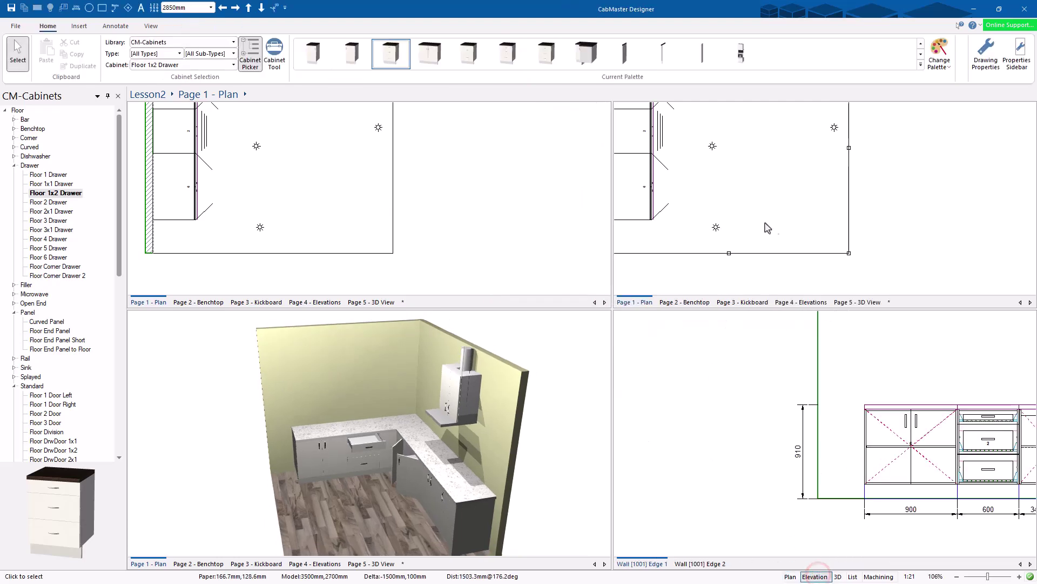
{"action": "scroll", "coordinate": [853, 400], "scroll_direction": "down", "scroll_amount": 5}
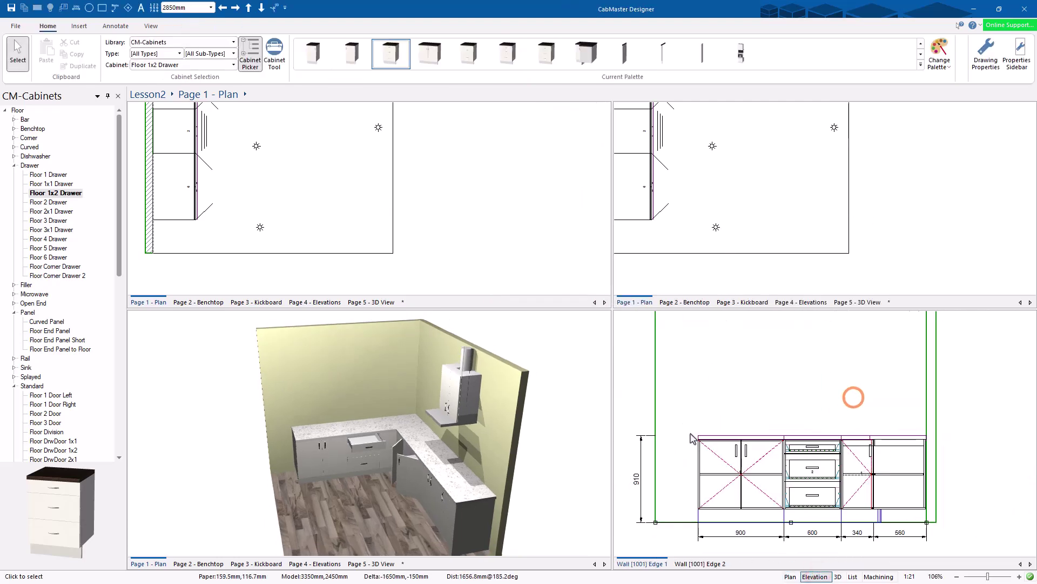
{"action": "middle_click_drag", "start_coordinate": [704, 414], "coordinate": [727, 420]}
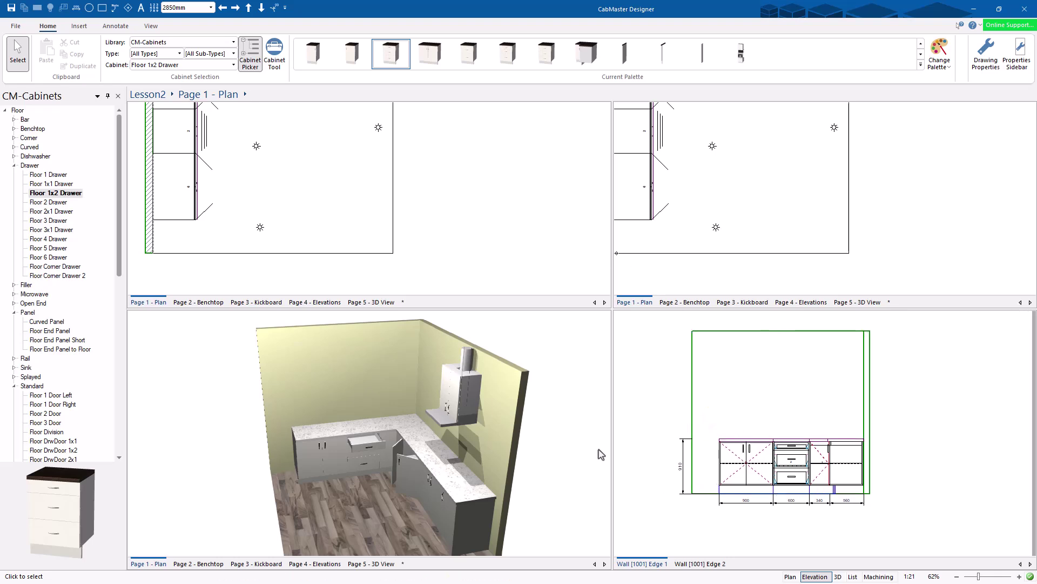
- Remove the vertical split, lower the horizontal divider slightly and remove that split too
{"action": "left_click", "coordinate": [674, 259]}
{"action": "left_click", "coordinate": [613, 272]}
{"action": "double_click", "coordinate": [507, 352]}
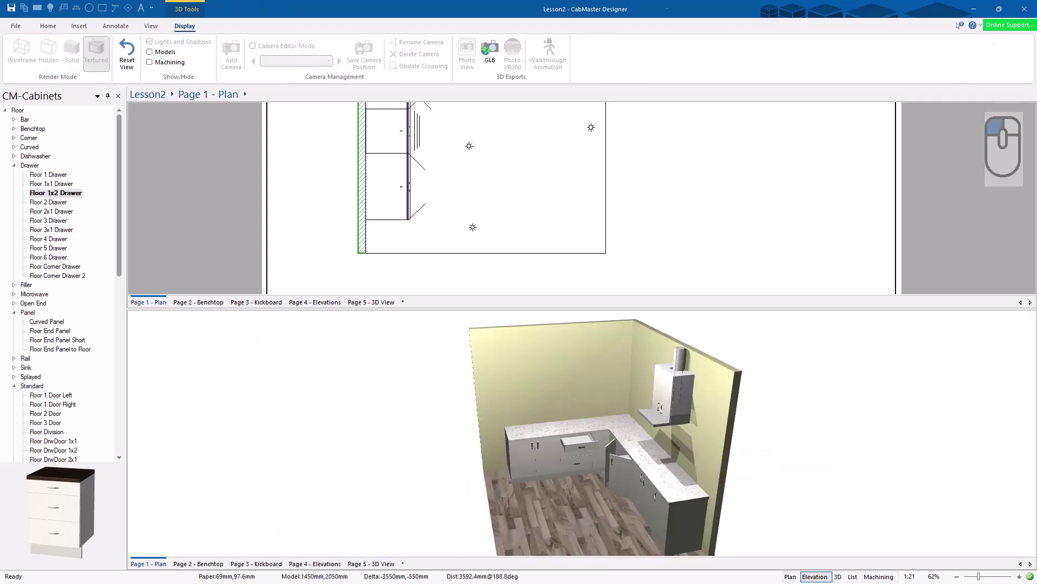
{"action": "left_click_drag", "start_coordinate": [571, 307], "coordinate": [575, 338]}
{"action": "double_click", "coordinate": [577, 340]}
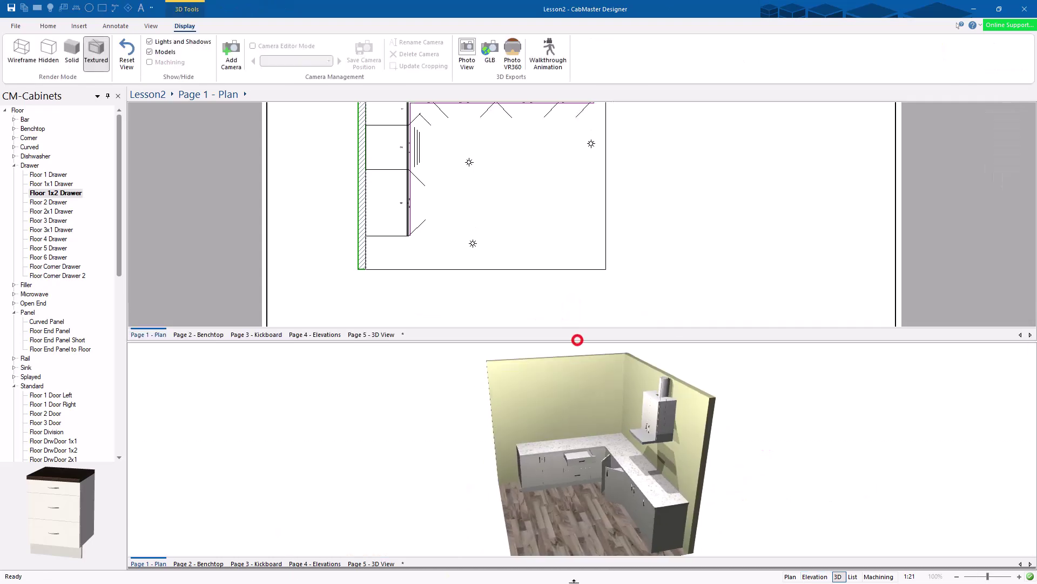
- Split the plan again and remove the horizontal divider, leaving two panes side by side
{"action": "right_click", "coordinate": [650, 287]}
{"action": "left_click", "coordinate": [676, 305]}
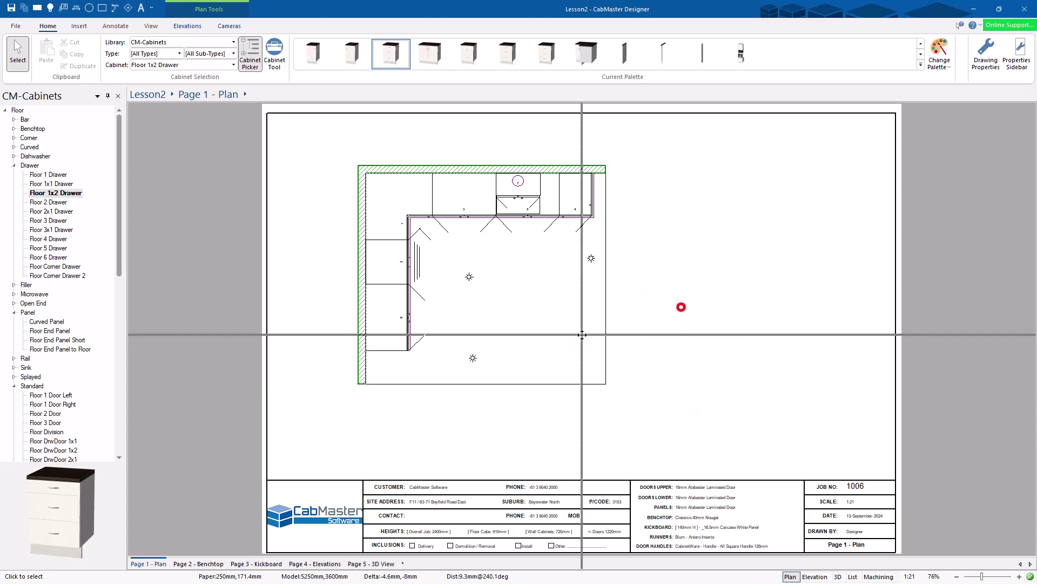
{"action": "left_click", "coordinate": [612, 329]}
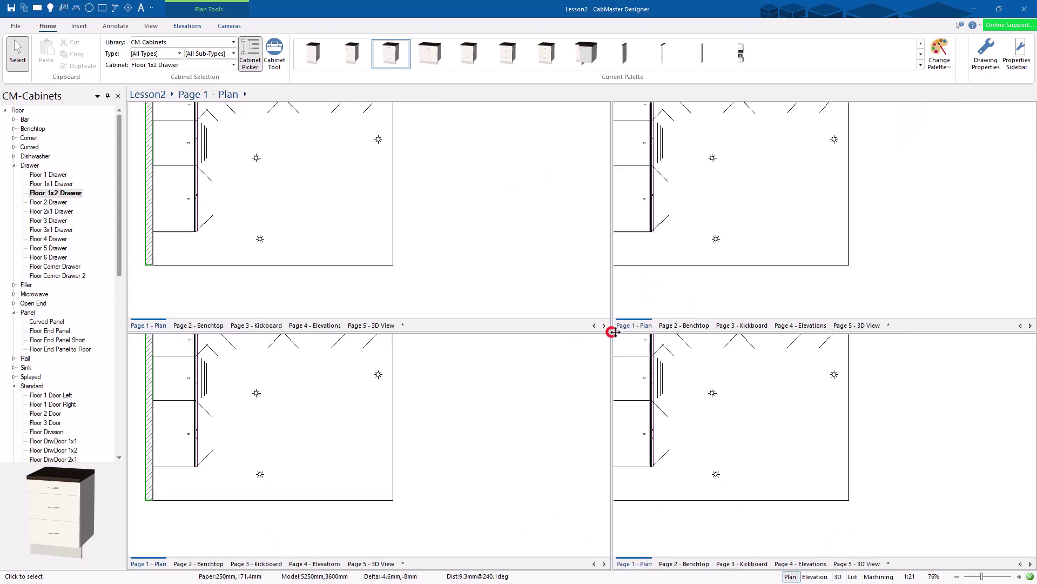
{"action": "double_click", "coordinate": [714, 334]}
- Display the kitchen in 3D beside the plan and view the whole room from different angles
{"action": "left_click", "coordinate": [882, 281]}
{"action": "left_click", "coordinate": [838, 577]}
{"action": "scroll", "coordinate": [819, 260], "scroll_direction": "down", "scroll_amount": 6}
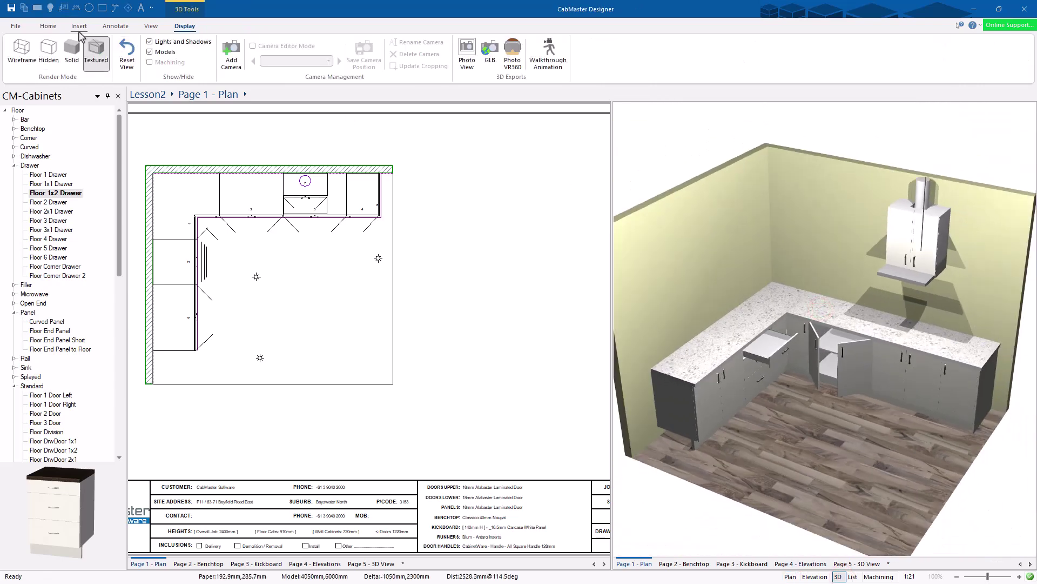
{"action": "left_click_drag", "start_coordinate": [725, 239], "coordinate": [754, 480]}
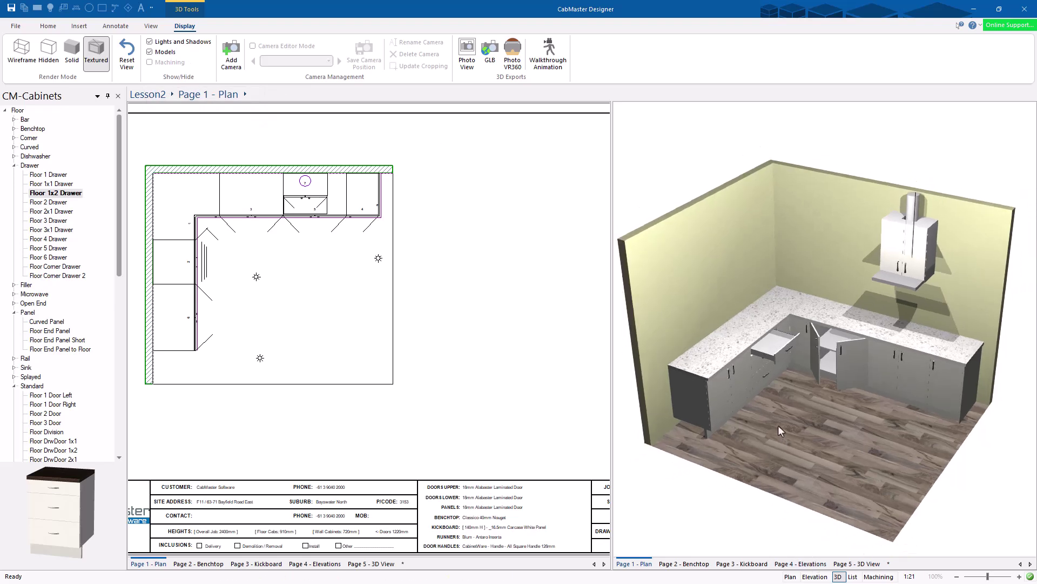
{"action": "left_click_drag", "start_coordinate": [761, 404], "coordinate": [747, 398]}
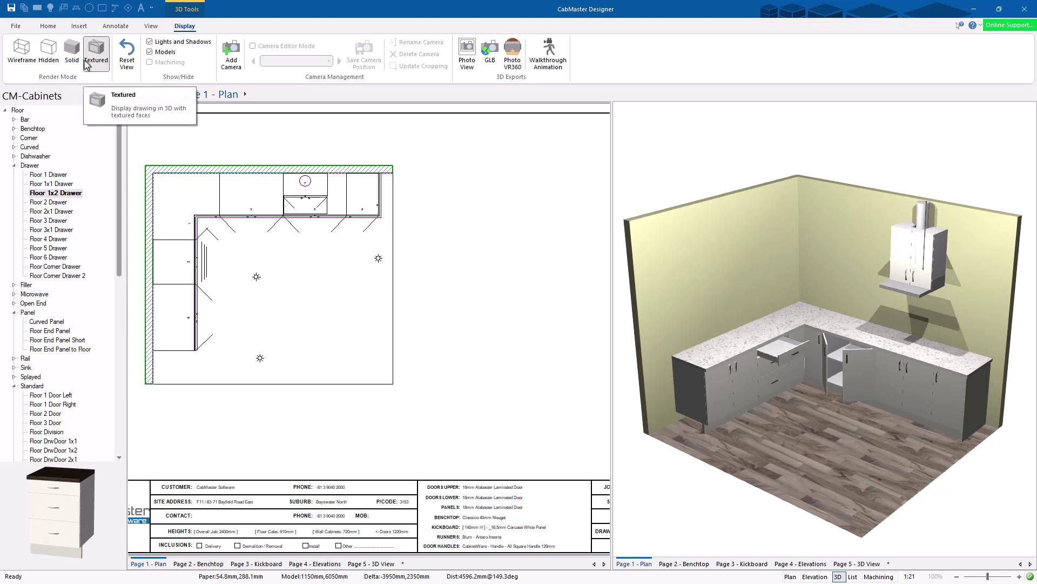
- Render the 3D pane in Hidden mode and examine the cabinets and lights from another angle
{"action": "left_click", "coordinate": [49, 50]}
{"action": "left_click_drag", "start_coordinate": [730, 293], "coordinate": [828, 266]}
{"action": "mouse_move", "coordinate": [878, 287]}
{"action": "left_mouse_down"}
{"action": "mouse_move", "coordinate": [867, 297]}
{"action": "mouse_move", "coordinate": [873, 381]}
{"action": "mouse_move", "coordinate": [816, 405]}
{"action": "mouse_move", "coordinate": [861, 290]}
{"action": "left_mouse_up"}
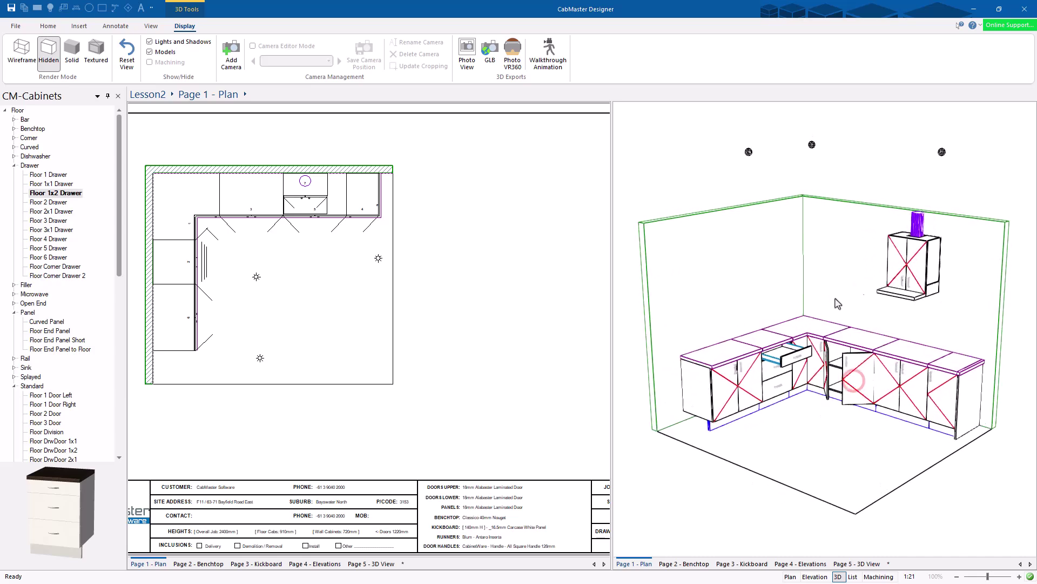
- Select cabinet 6 in the plan pane, view its wall in elevation and return that pane to plan
{"action": "left_click", "coordinate": [175, 315]}
{"action": "mouse_move", "coordinate": [175, 315]}
{"action": "left_mouse_down"}
{"action": "mouse_move", "coordinate": [174, 349]}
{"action": "mouse_move", "coordinate": [163, 311]}
{"action": "left_mouse_up"}
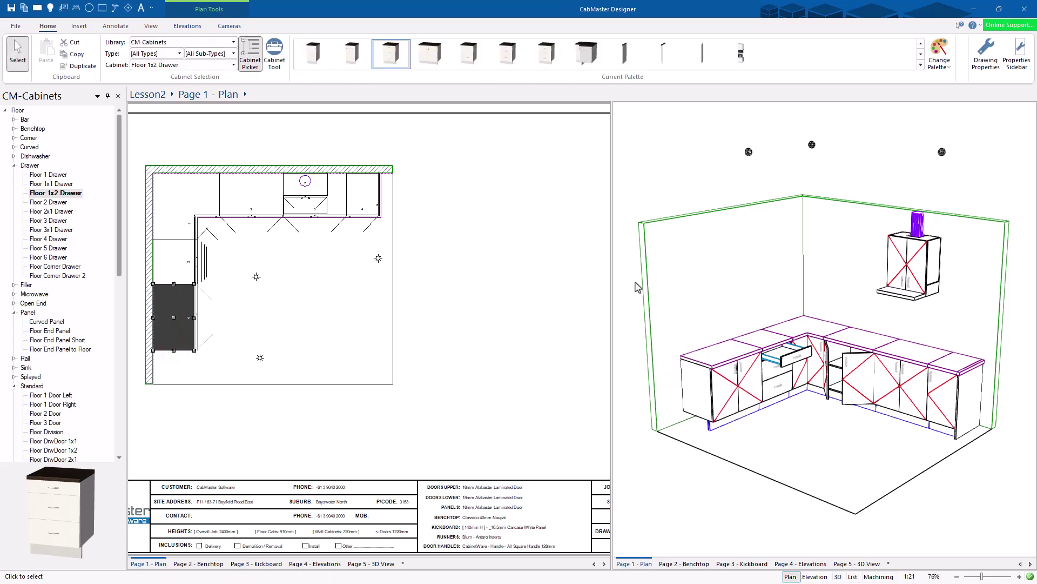
{"action": "left_click", "coordinate": [822, 576]}
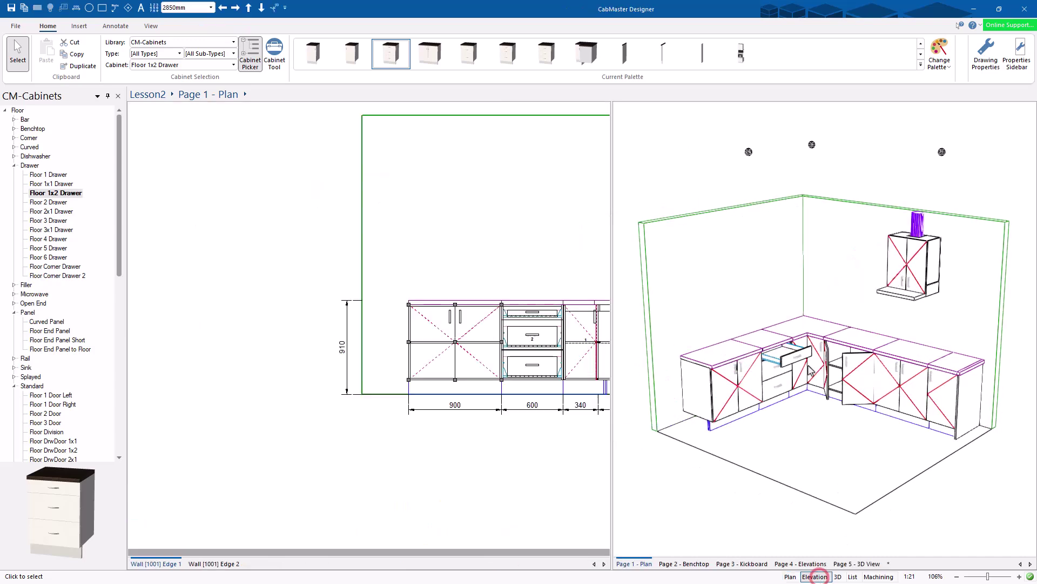
{"action": "left_click", "coordinate": [791, 577]}
- Display the wall elevation in place of the 3D pane beside the plan, then remove the split
{"action": "left_click", "coordinate": [809, 401]}
{"action": "left_click", "coordinate": [815, 577]}
{"action": "left_click_drag", "start_coordinate": [164, 285], "coordinate": [154, 323]}
{"action": "left_click", "coordinate": [879, 372]}
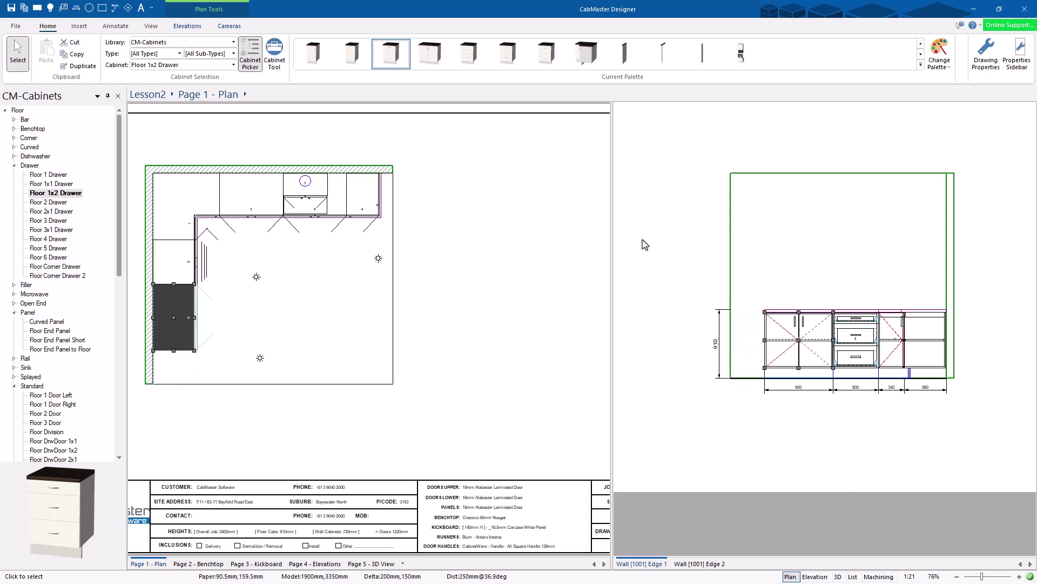
{"action": "double_click", "coordinate": [612, 238]}
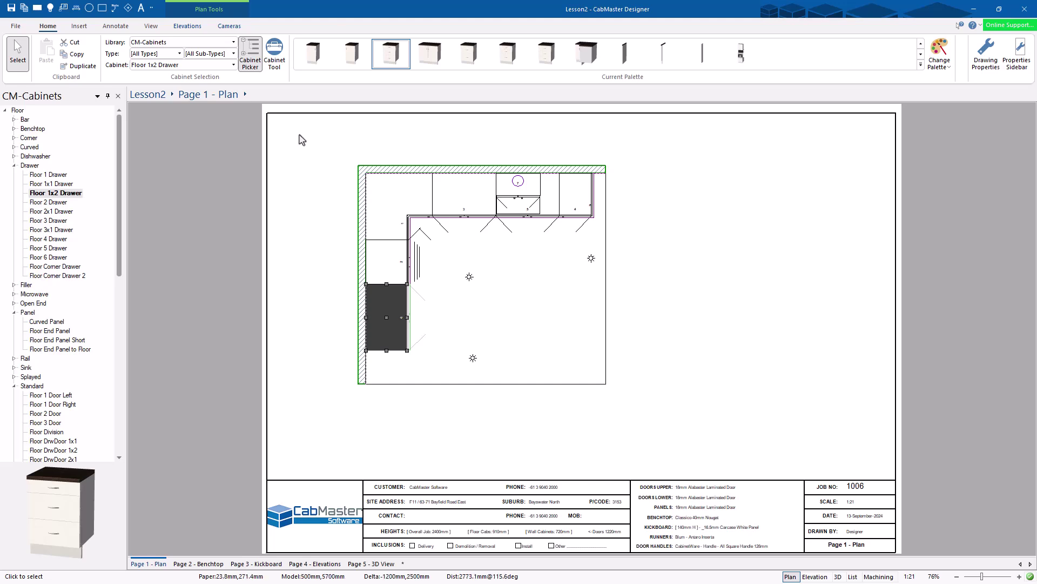
- Switch the cabinet library to CM-Design-2 and expand its Furniture category to the chairs
{"action": "left_click", "coordinate": [189, 41]}
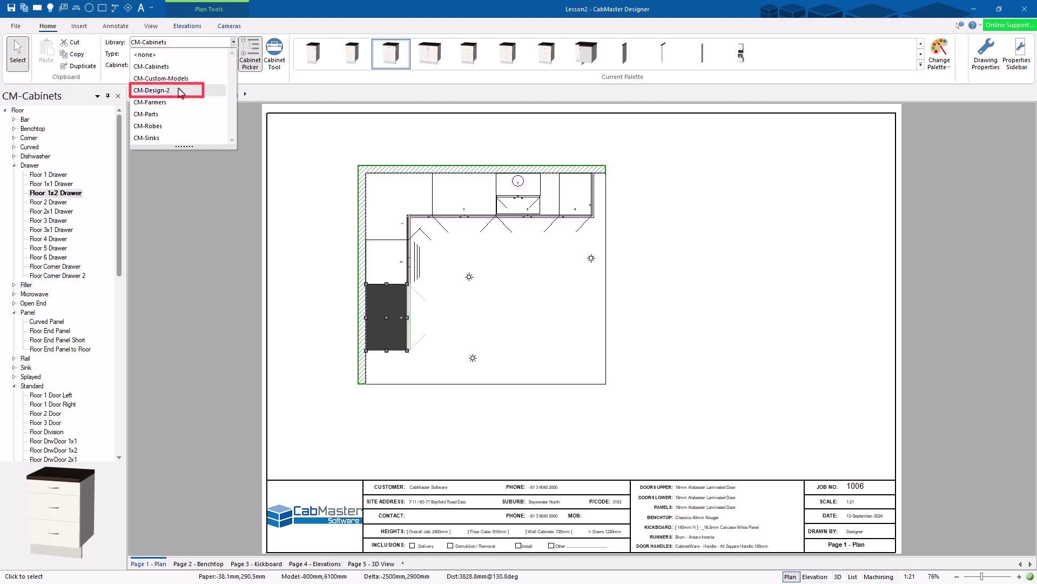
{"action": "left_click", "coordinate": [180, 89]}
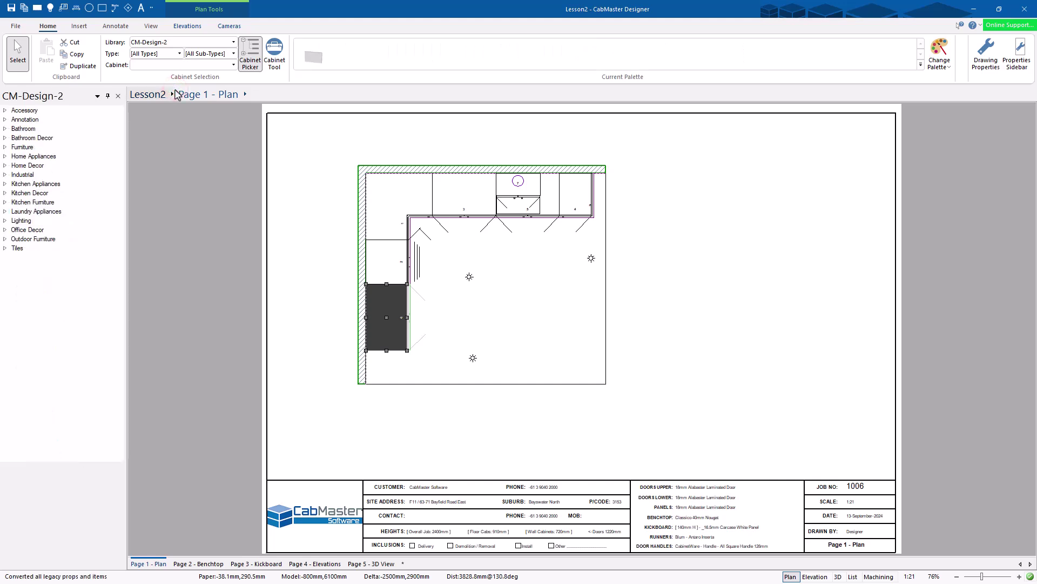
{"action": "left_click", "coordinate": [6, 148]}
{"action": "left_click", "coordinate": [14, 156]}
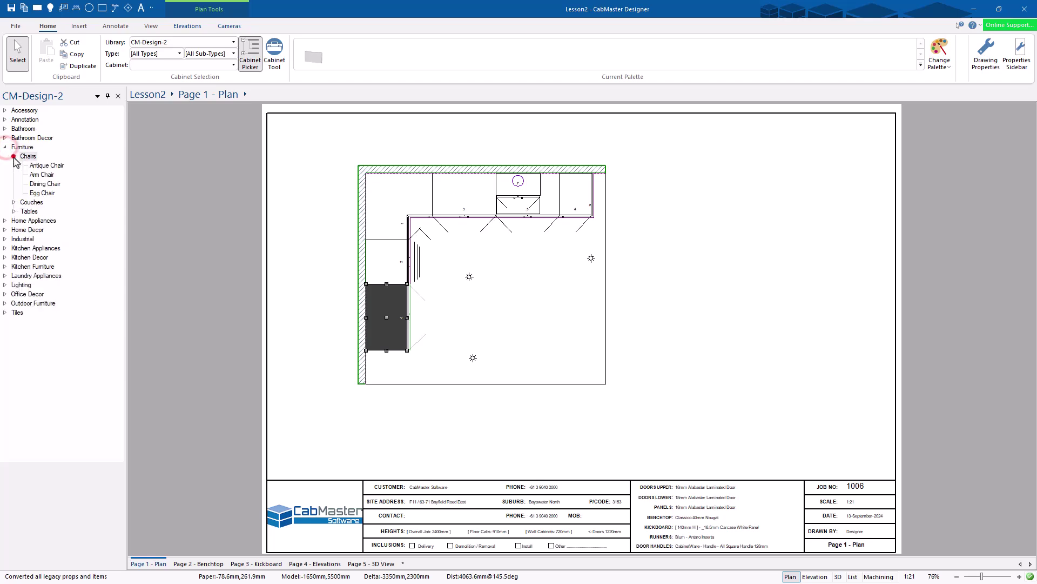
- Place an Antique Chair in plan outside the floor's open side, level with the rangehood cabinet run
{"action": "left_click", "coordinate": [51, 165]}
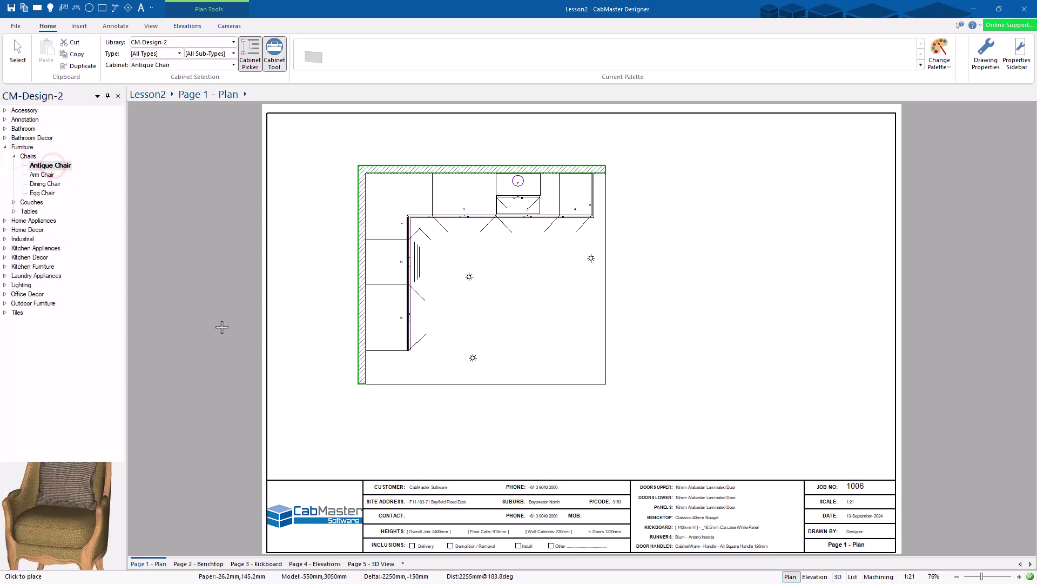
{"action": "left_click", "coordinate": [664, 264]}
{"action": "scroll", "coordinate": [642, 193], "scroll_direction": "up", "scroll_amount": 5}
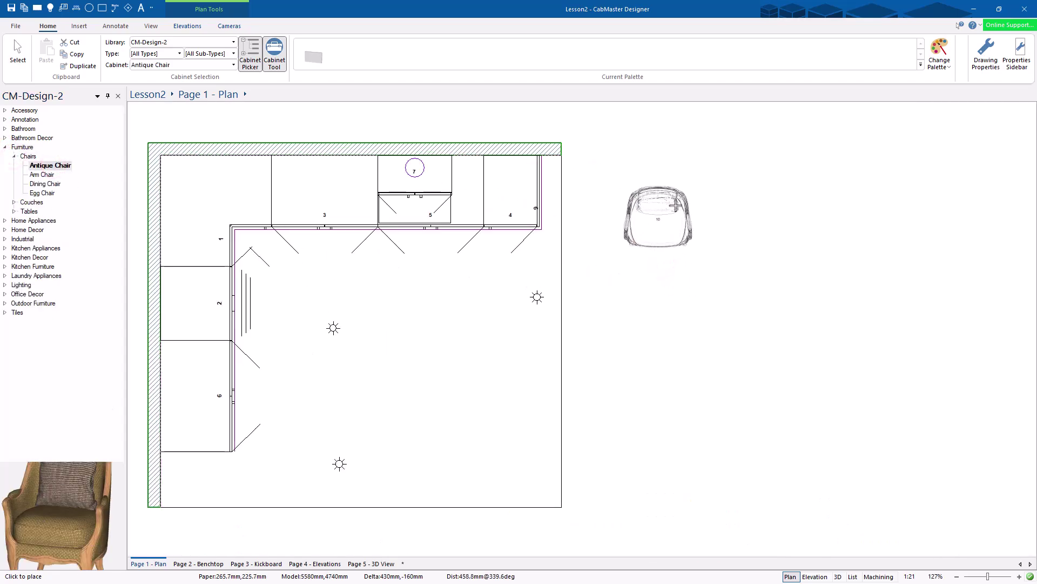
{"action": "scroll", "coordinate": [663, 226], "scroll_direction": "down", "scroll_amount": 5}
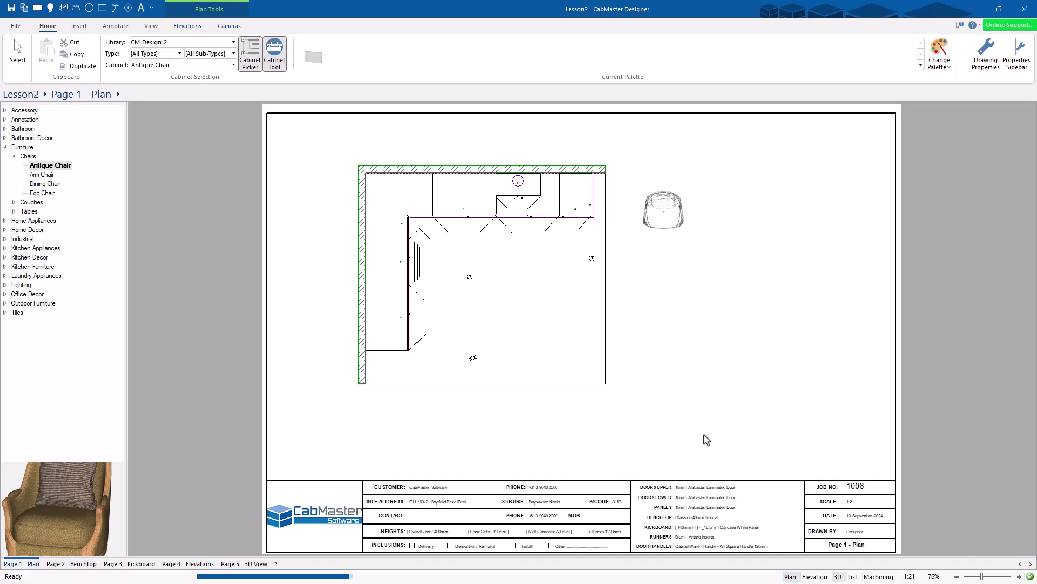
- View the kitchen and chair in 3D from different angles, with models hidden and shown again
{"action": "key", "text": "F3"}
{"action": "left_click_drag", "start_coordinate": [834, 463], "coordinate": [900, 459]}
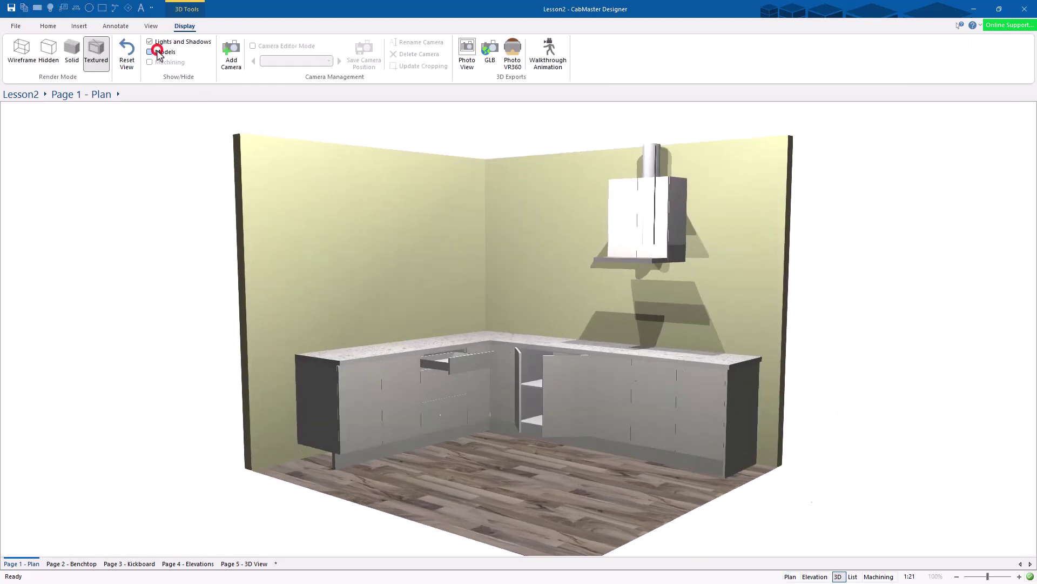
{"action": "left_click", "coordinate": [151, 52]}
{"action": "left_click_drag", "start_coordinate": [845, 430], "coordinate": [943, 439]}
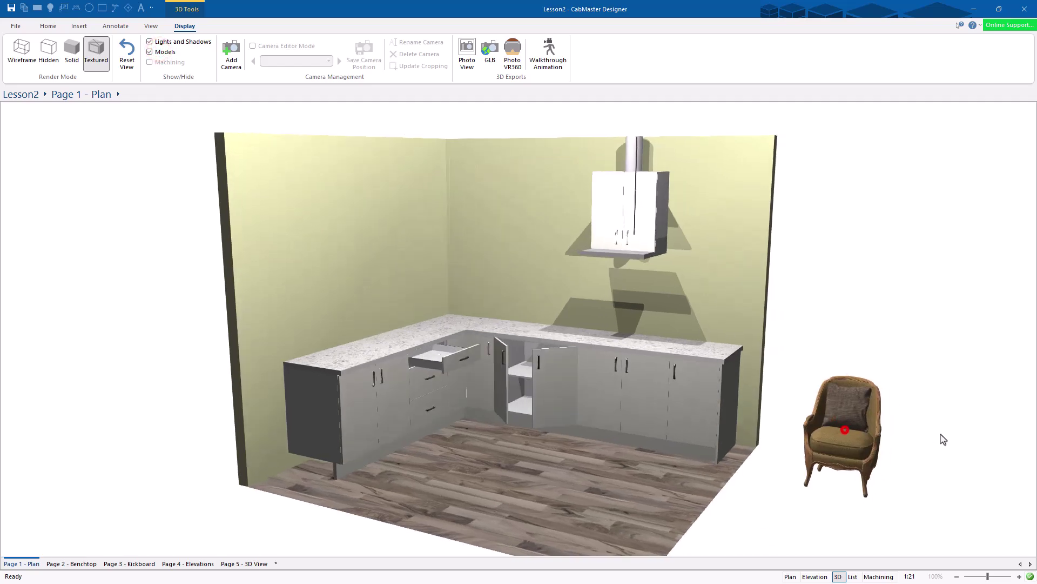
- Return to the plan and place a Corner Couch beyond the antique chair, outside the floor's open side
{"action": "left_click", "coordinate": [791, 576]}
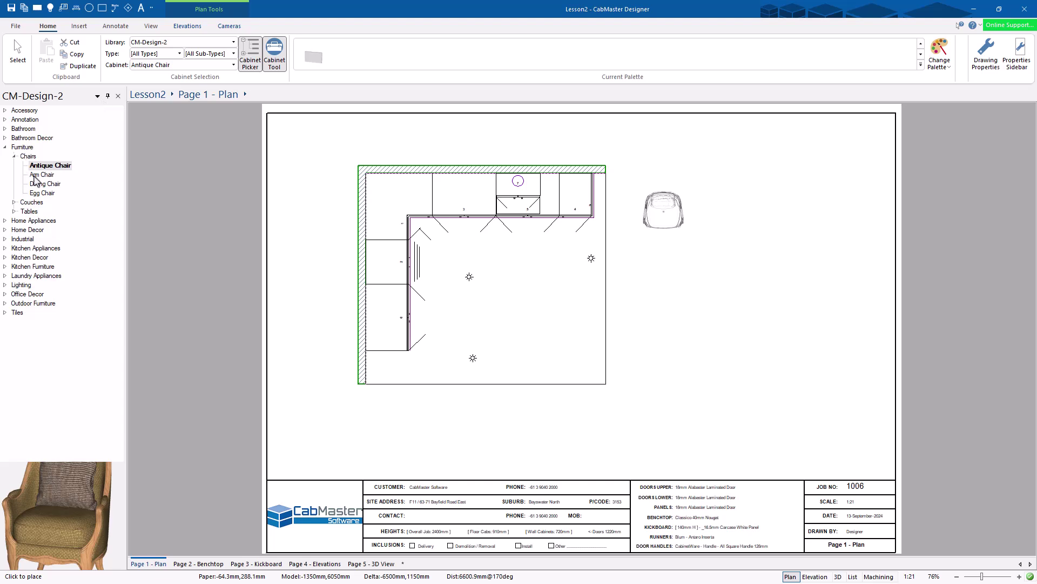
{"action": "left_click", "coordinate": [14, 202]}
{"action": "left_click", "coordinate": [51, 211]}
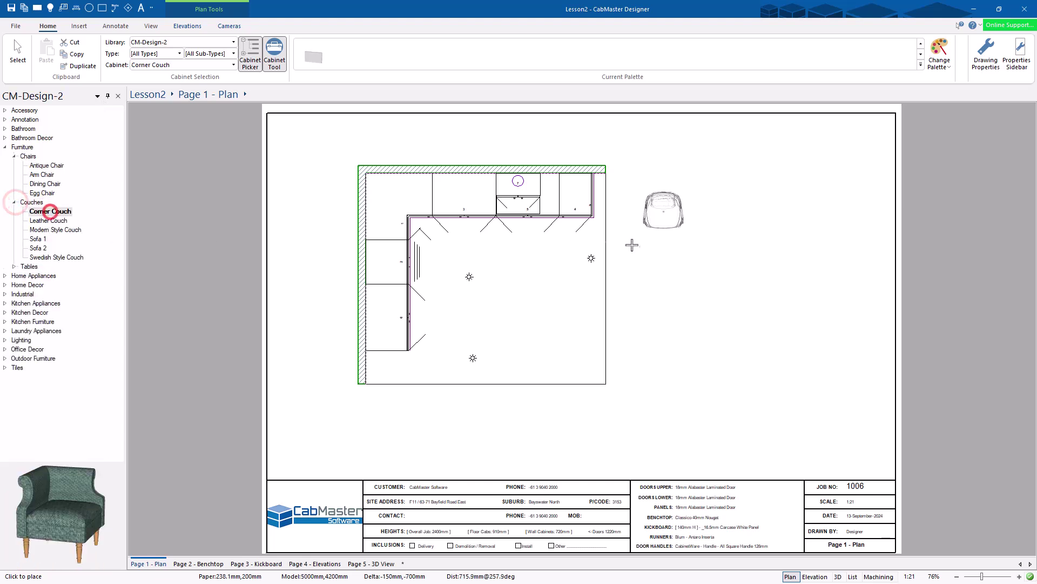
{"action": "left_click", "coordinate": [715, 230]}
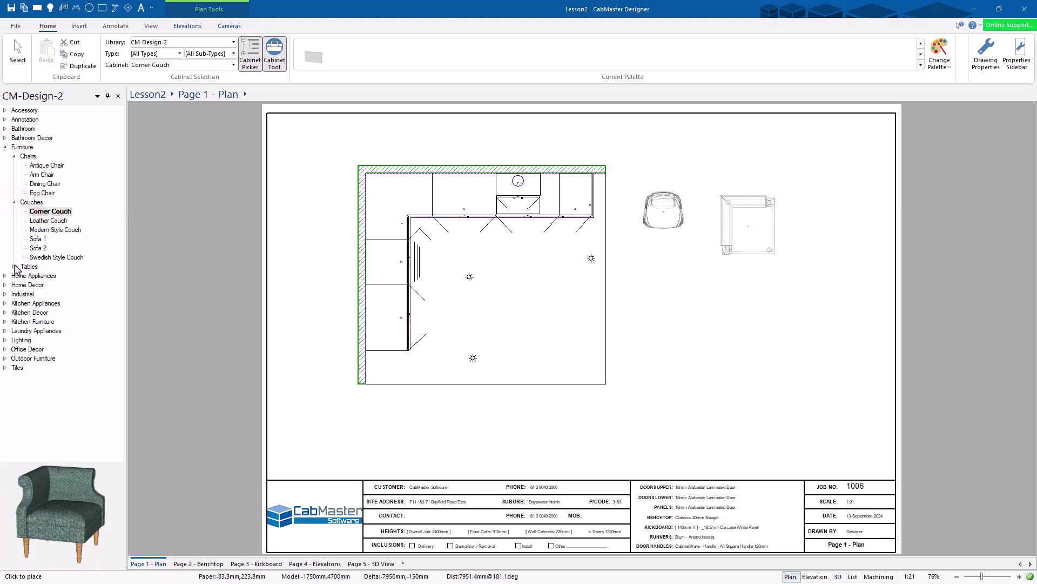
- Place a Childrens Table and Chair from the Tables group in plan below the antique chair and corner couch
{"action": "left_click", "coordinate": [14, 266]}
{"action": "left_click", "coordinate": [47, 285]}
{"action": "left_click", "coordinate": [714, 290]}
{"action": "left_click", "coordinate": [18, 52]}
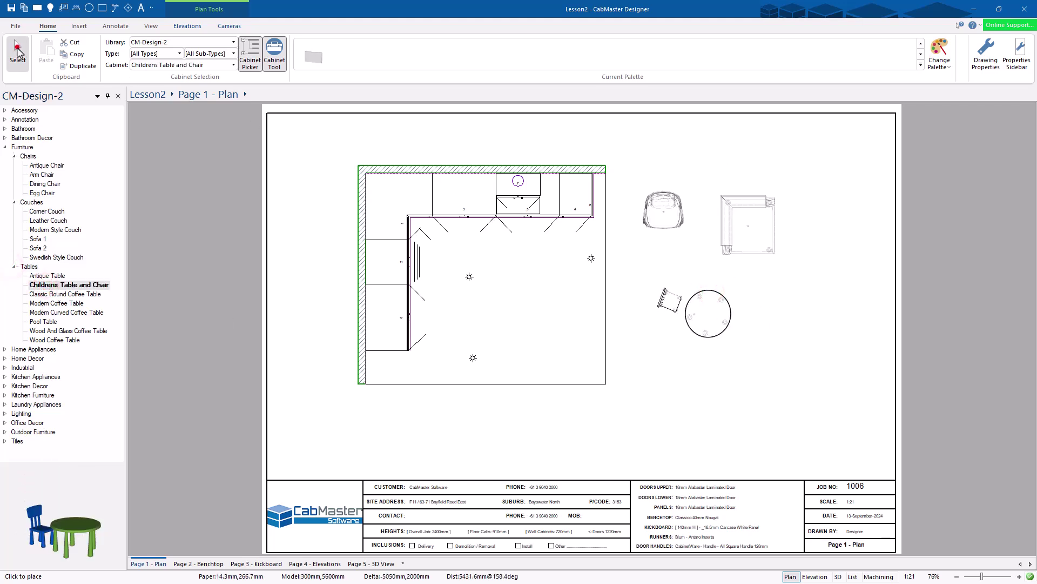
{"action": "left_click", "coordinate": [702, 360]}
{"action": "left_click", "coordinate": [755, 215]}
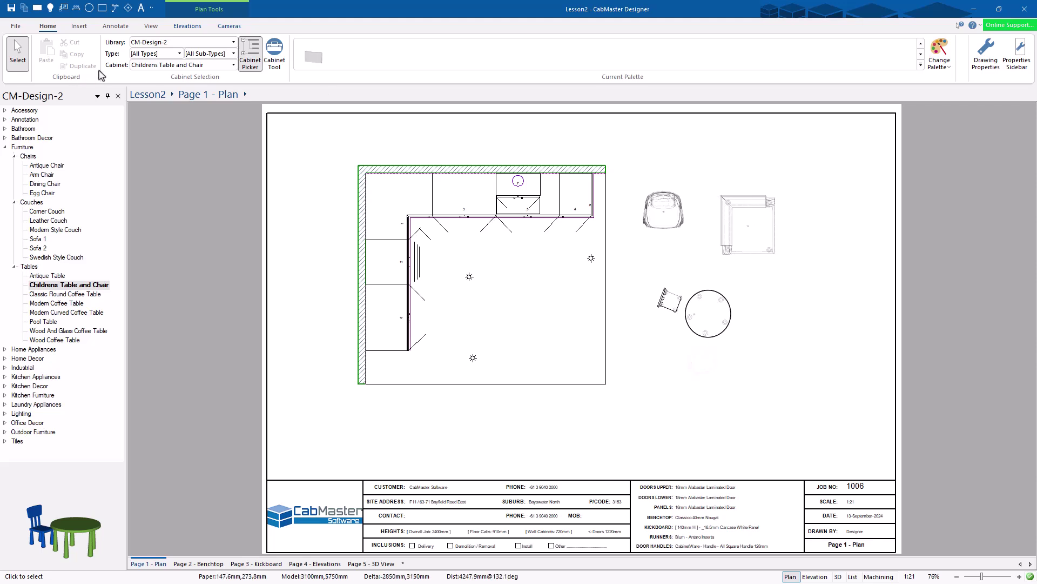
- Switch the cabinet library to CM-Farmers and expand its Accessory, Appliance, Floor and Model categories down to the brackets
{"action": "left_click", "coordinate": [182, 42]}
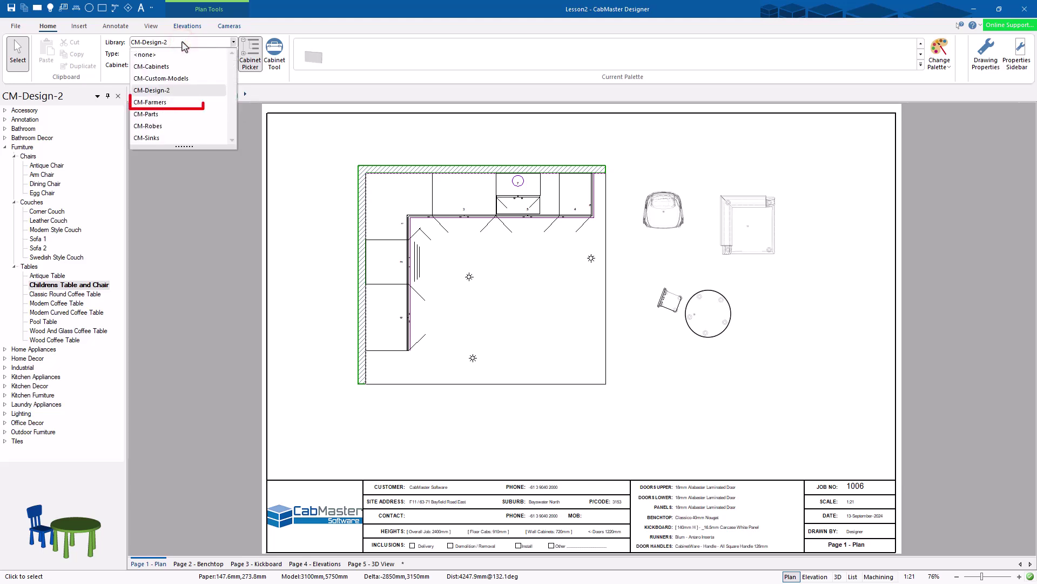
{"action": "left_click", "coordinate": [169, 102]}
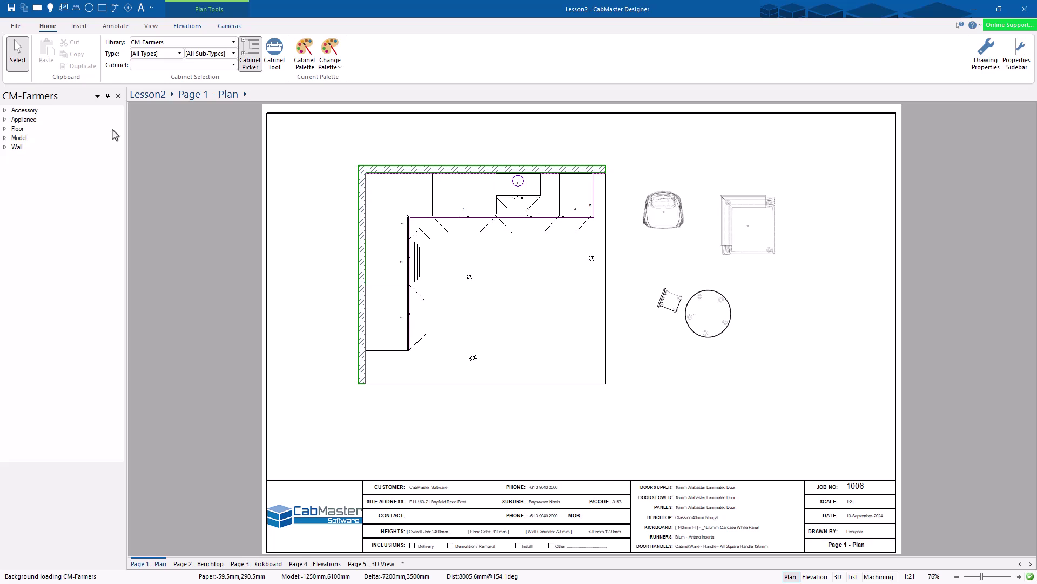
{"action": "left_click", "coordinate": [5, 119]}
{"action": "left_click", "coordinate": [5, 110]}
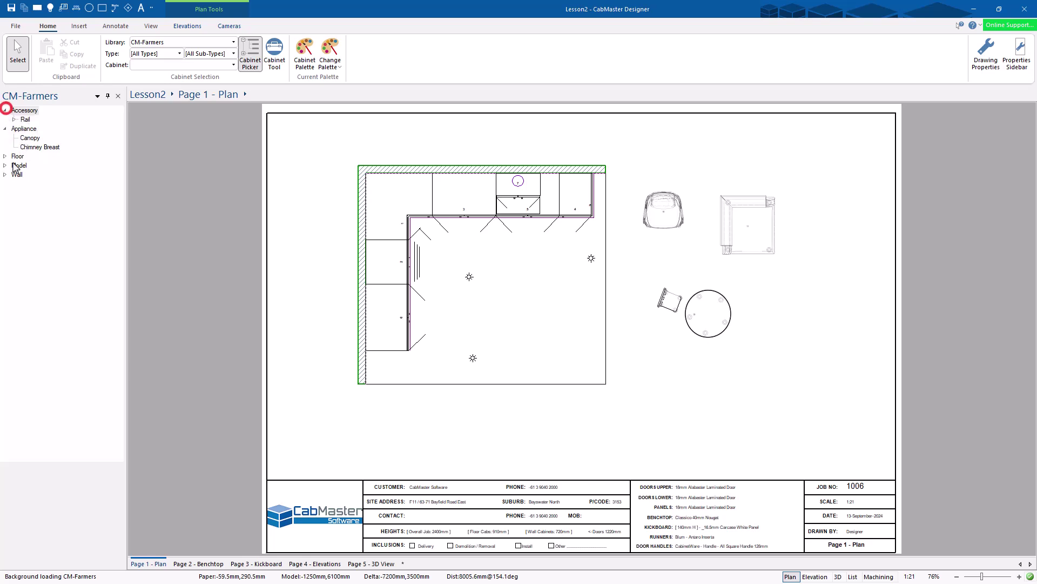
{"action": "left_click", "coordinate": [5, 156]}
{"action": "left_click", "coordinate": [14, 165]}
{"action": "left_click", "coordinate": [5, 184]}
{"action": "left_click", "coordinate": [14, 193]}
- Examine the Chimney Breast Bracket model's settings and 3D preview without placing it
{"action": "left_click", "coordinate": [46, 202]}
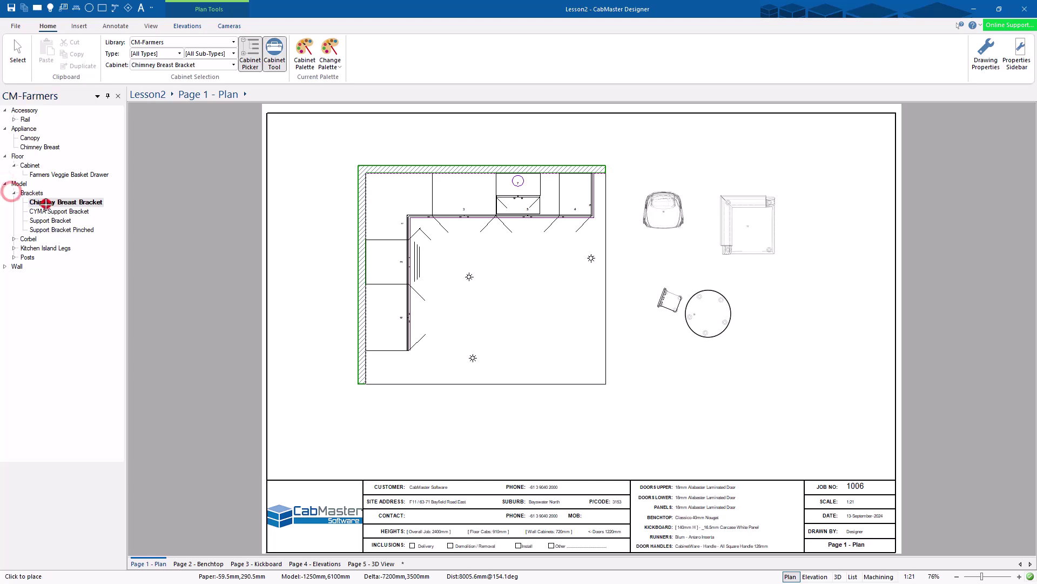
{"action": "left_click", "coordinate": [46, 202]}
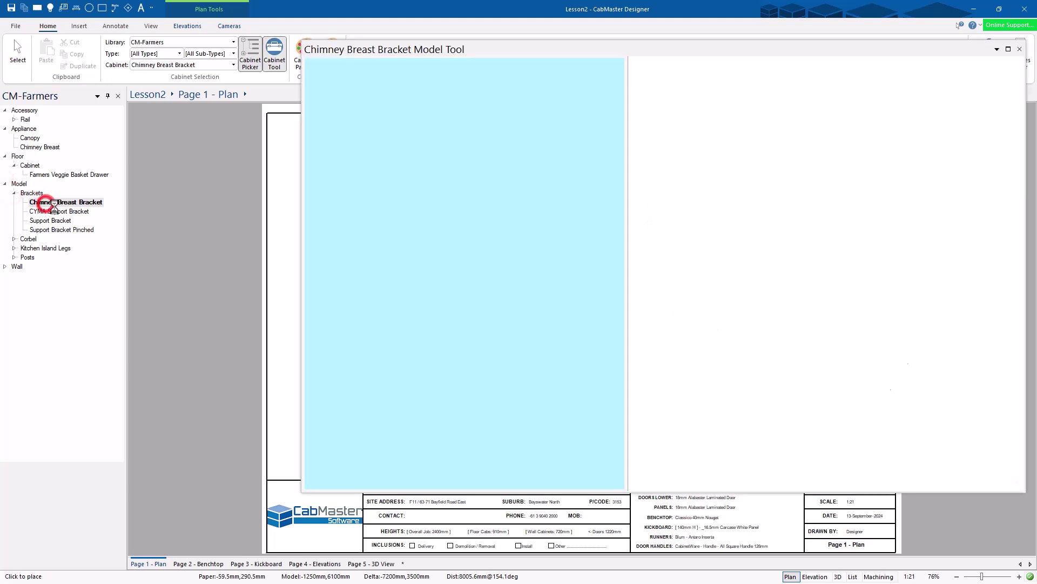
{"action": "left_click_drag", "start_coordinate": [783, 59], "coordinate": [724, 57]}
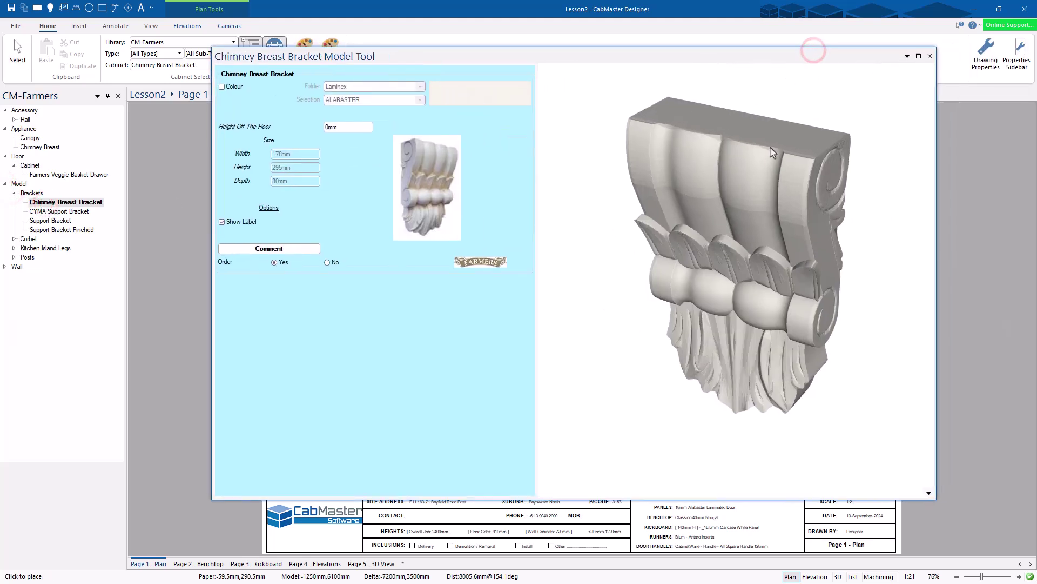
{"action": "left_click", "coordinate": [929, 57]}
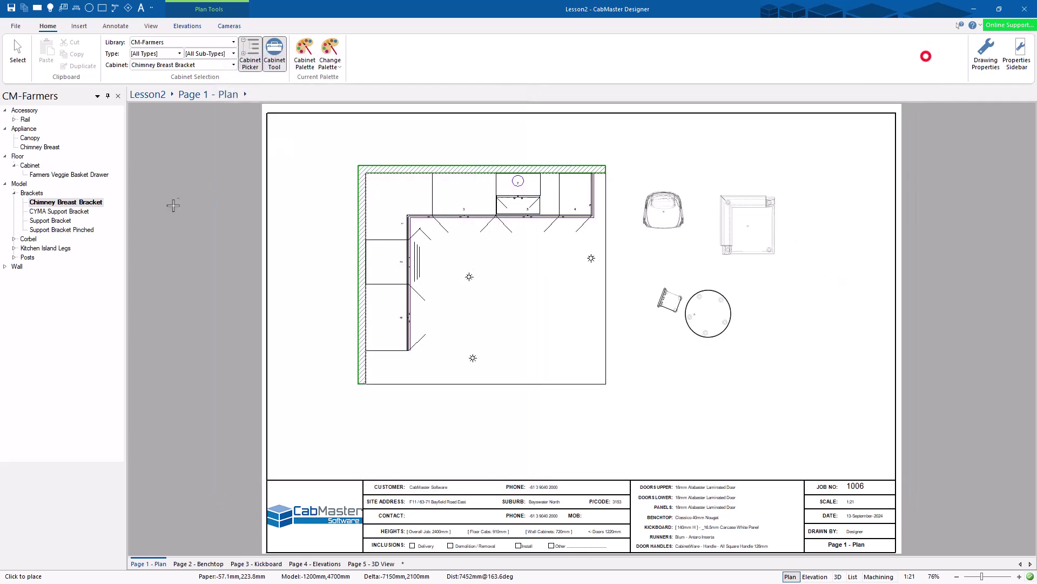
- Browse the CYMA Support Bracket and Support Bracket, and examine the Corbel Trad Grande model's settings and preview
{"action": "left_click", "coordinate": [73, 213]}
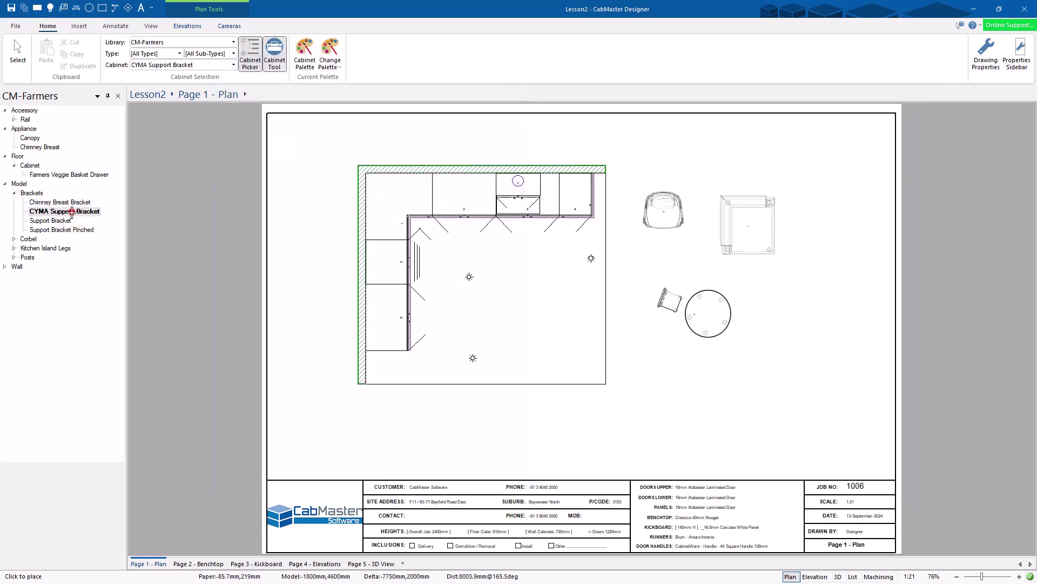
{"action": "left_click", "coordinate": [59, 220]}
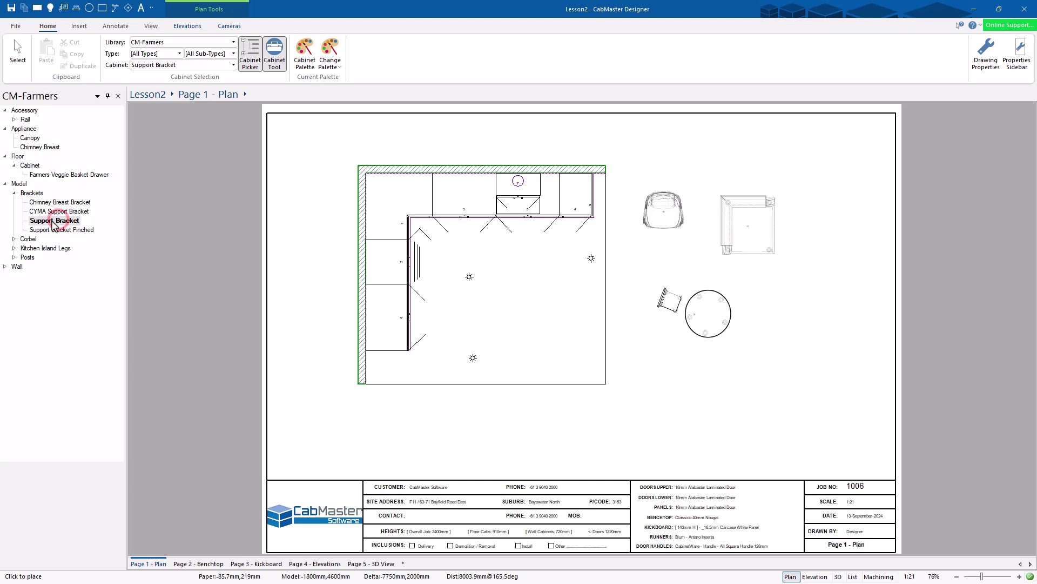
{"action": "left_click", "coordinate": [14, 239]}
{"action": "double_click", "coordinate": [56, 249]}
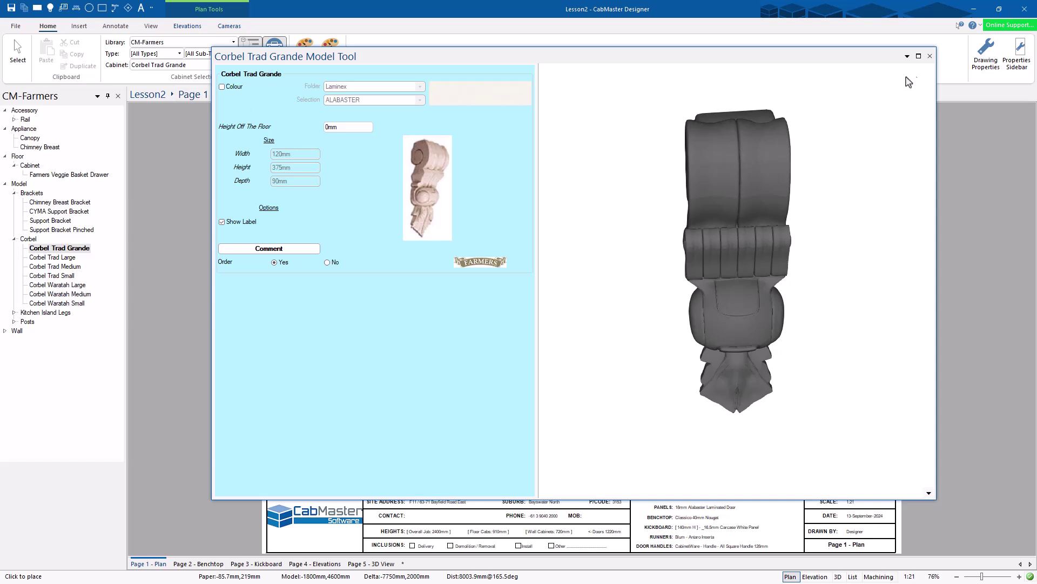
{"action": "left_click", "coordinate": [930, 56]}
- Switch the cabinet library to CM-Parts and examine the settings of the Back part
{"action": "left_click", "coordinate": [184, 42]}
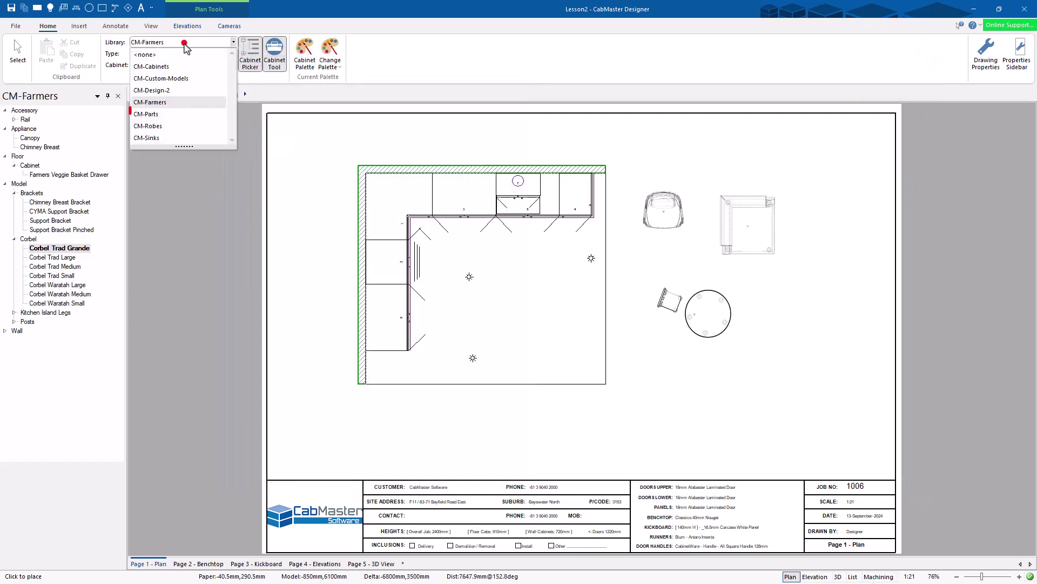
{"action": "left_click", "coordinate": [170, 114]}
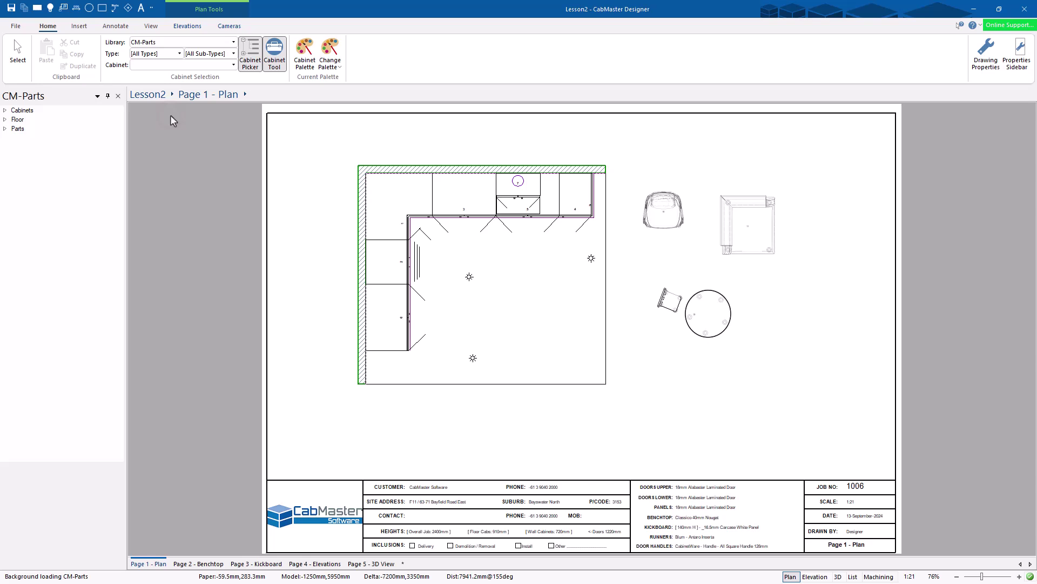
{"action": "left_click", "coordinate": [4, 129]}
{"action": "left_click", "coordinate": [27, 139]}
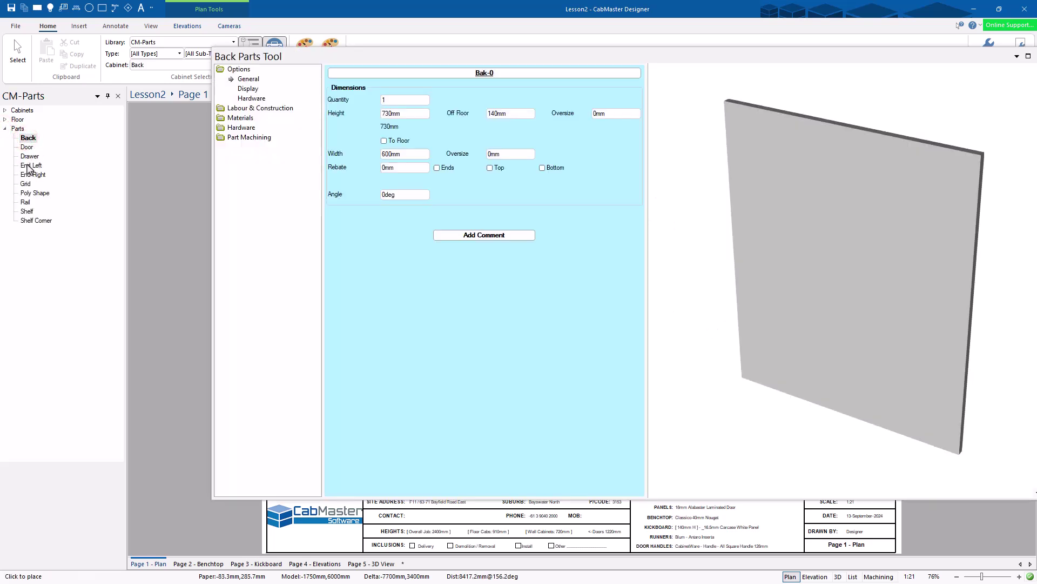
- Preview the Drawer part with its drawer quantity set to 2 from different angles, and close the parts tool
{"action": "left_click", "coordinate": [28, 156]}
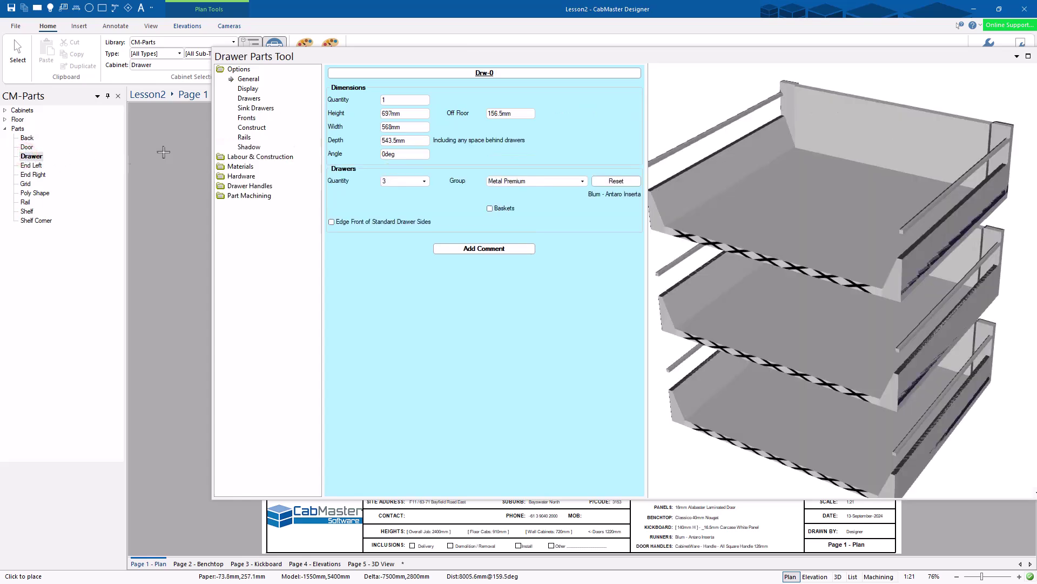
{"action": "left_click", "coordinate": [402, 181]}
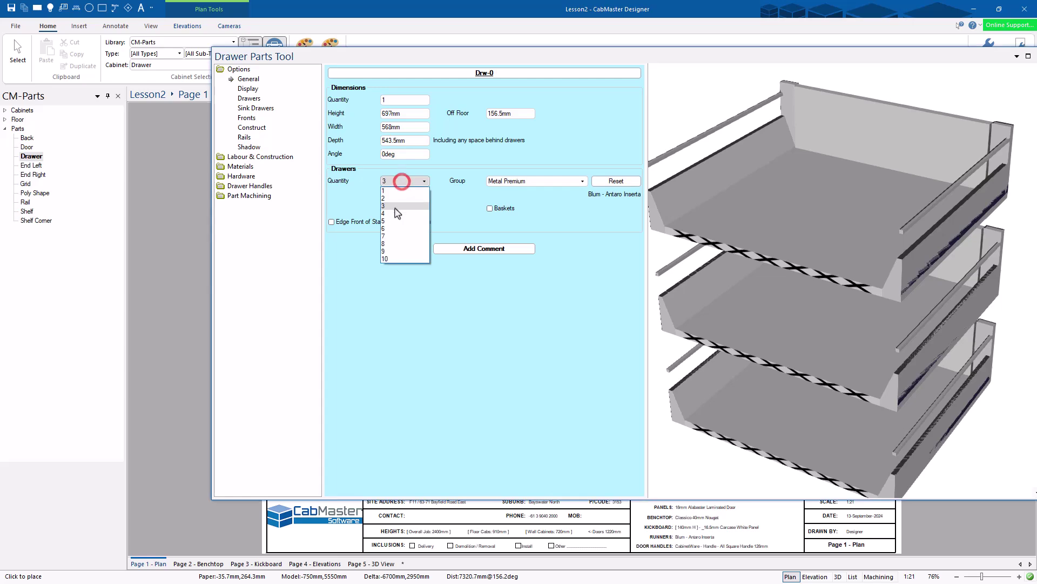
{"action": "left_click", "coordinate": [390, 196]}
{"action": "left_click_drag", "start_coordinate": [873, 391], "coordinate": [756, 378]}
{"action": "left_click_drag", "start_coordinate": [933, 354], "coordinate": [797, 350]}
{"action": "left_click_drag", "start_coordinate": [945, 55], "coordinate": [893, 55]}
{"action": "left_click", "coordinate": [988, 57]}
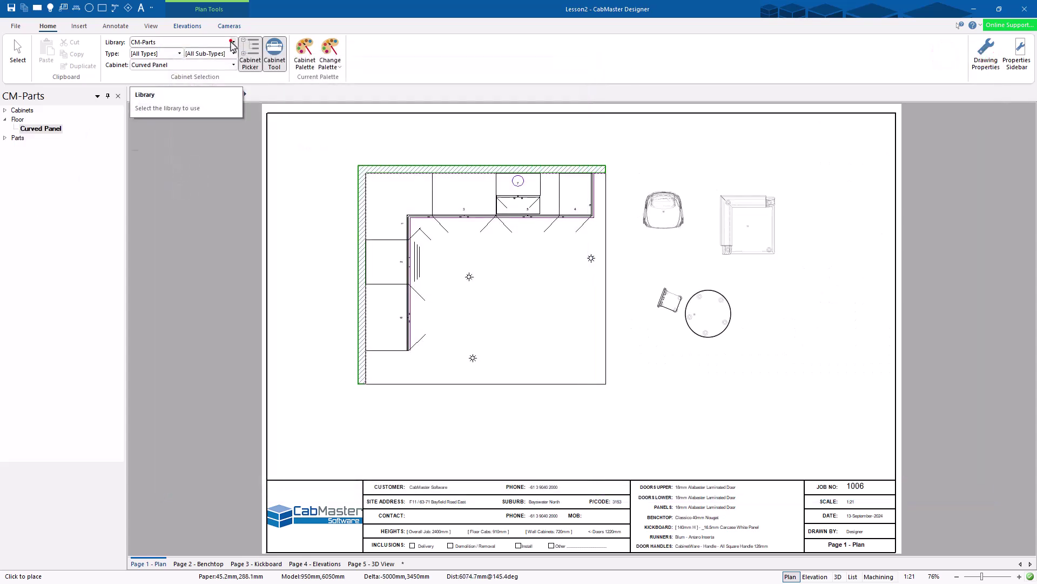
- Switch the cabinet library to CM-Robes and look at the Robe1 and Robe2 tall cabinets
{"action": "left_click", "coordinate": [233, 42]}
{"action": "left_click", "coordinate": [176, 127]}
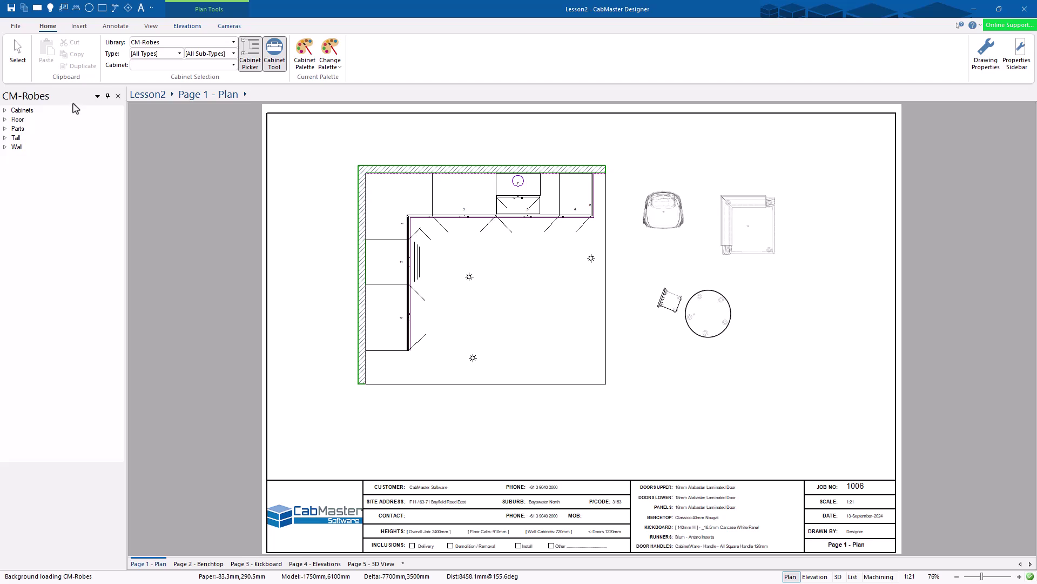
{"action": "left_click", "coordinate": [4, 138]}
{"action": "left_click", "coordinate": [30, 165]}
{"action": "left_click", "coordinate": [31, 174]}
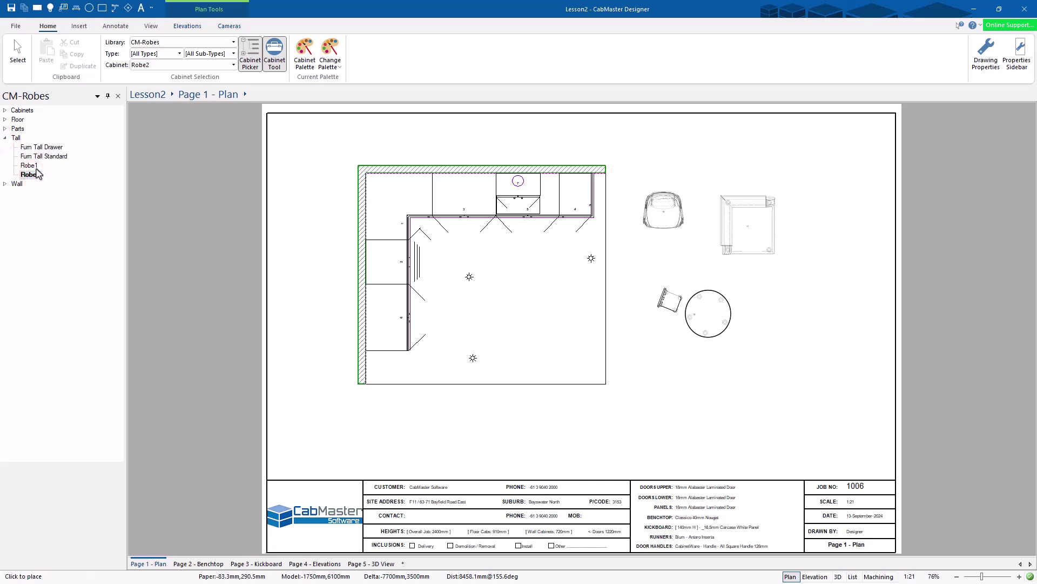
{"action": "left_click", "coordinate": [30, 165]}
- Switch the cabinet library to CM-Sinks and expand the Oliveri category's Endeavour range
{"action": "left_click", "coordinate": [229, 42]}
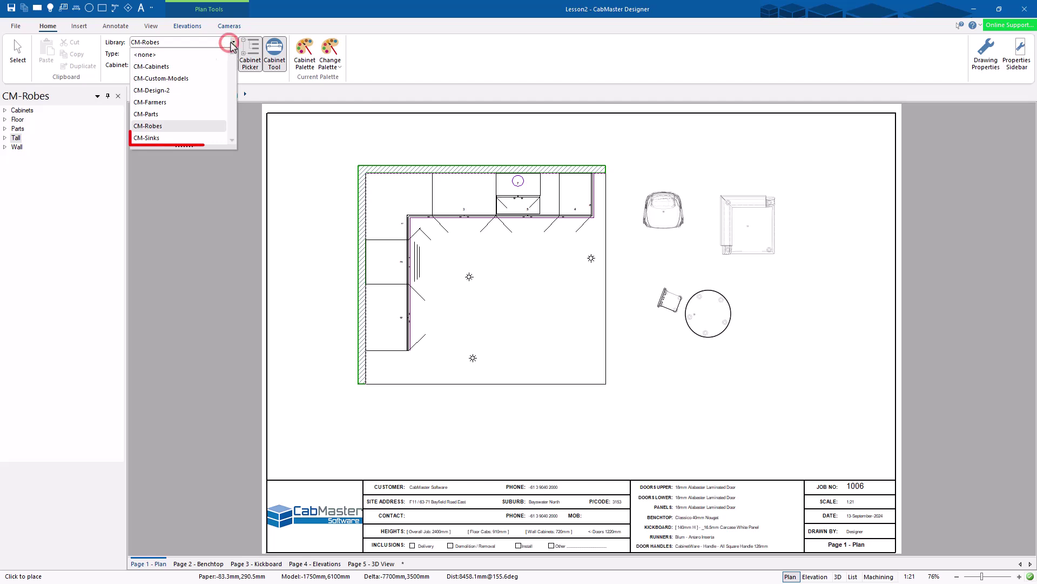
{"action": "left_click", "coordinate": [155, 137]}
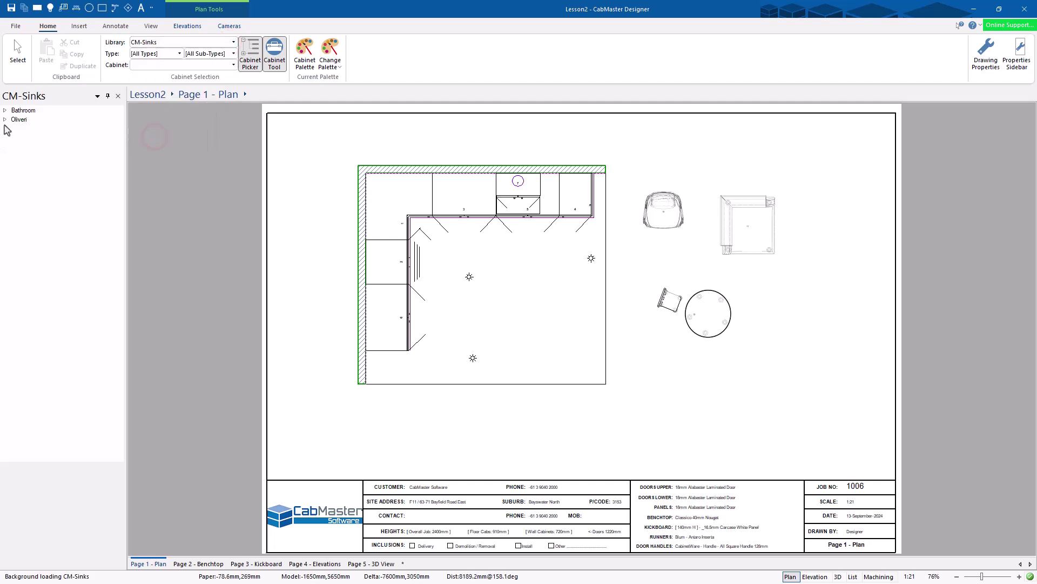
{"action": "left_click", "coordinate": [4, 120]}
{"action": "left_click", "coordinate": [14, 128]}
- Preview Endeavour sinks, including the 1 & 3qtr Bowl Sink With Drainer LHS and the Large Bowl UnderMount Sink
{"action": "left_click", "coordinate": [54, 138]}
{"action": "left_click", "coordinate": [55, 138]}
{"action": "mouse_move", "coordinate": [670, 233]}
{"action": "left_mouse_down"}
{"action": "mouse_move", "coordinate": [808, 371]}
{"action": "mouse_move", "coordinate": [672, 297]}
{"action": "mouse_move", "coordinate": [627, 303]}
{"action": "left_mouse_up"}
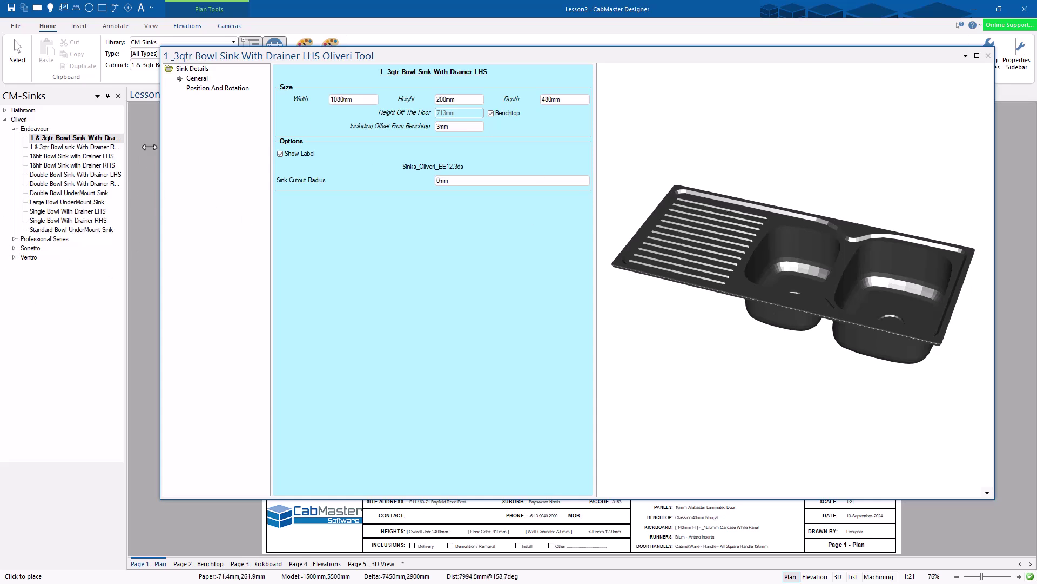
{"action": "left_click", "coordinate": [61, 184]}
{"action": "left_click", "coordinate": [69, 147]}
{"action": "left_click", "coordinate": [61, 201]}
- Expand the Professional Series sinks and preview several models, including the single bowl undermount sink
{"action": "left_click", "coordinate": [13, 239]}
{"action": "left_click", "coordinate": [59, 257]}
{"action": "left_click", "coordinate": [54, 285]}
{"action": "left_click", "coordinate": [60, 312]}
{"action": "left_click_drag", "start_coordinate": [664, 344], "coordinate": [666, 345]}
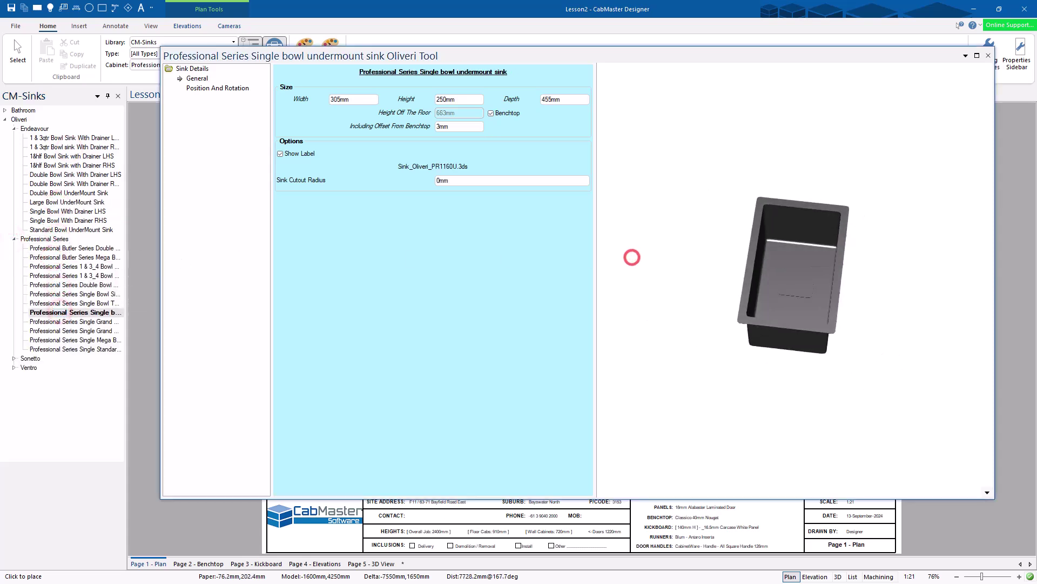
- Expand the Sonetto sinks and preview models including the Double Bowl TopMount Sink With Drainer LHS
{"action": "left_click", "coordinate": [13, 358]}
{"action": "left_click", "coordinate": [32, 377]}
{"action": "left_click", "coordinate": [55, 395]}
{"action": "left_click", "coordinate": [747, 278]}
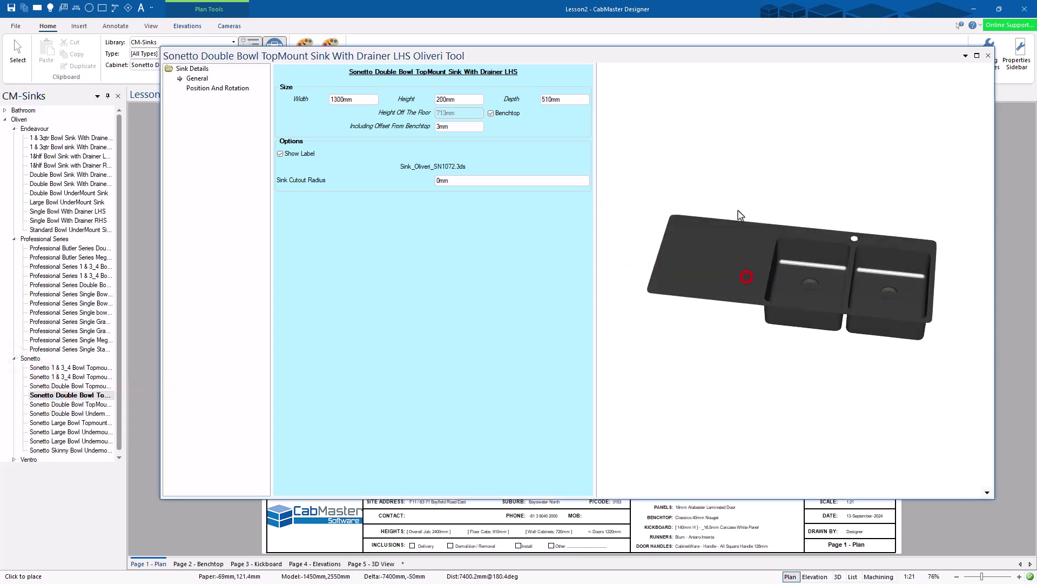
- Preview the Vetro Double Bowl Topmount Sink with Black Glass Drainer LHS from the Ventro range, and close its tool
{"action": "left_click", "coordinate": [13, 459]}
{"action": "left_click", "coordinate": [54, 447]}
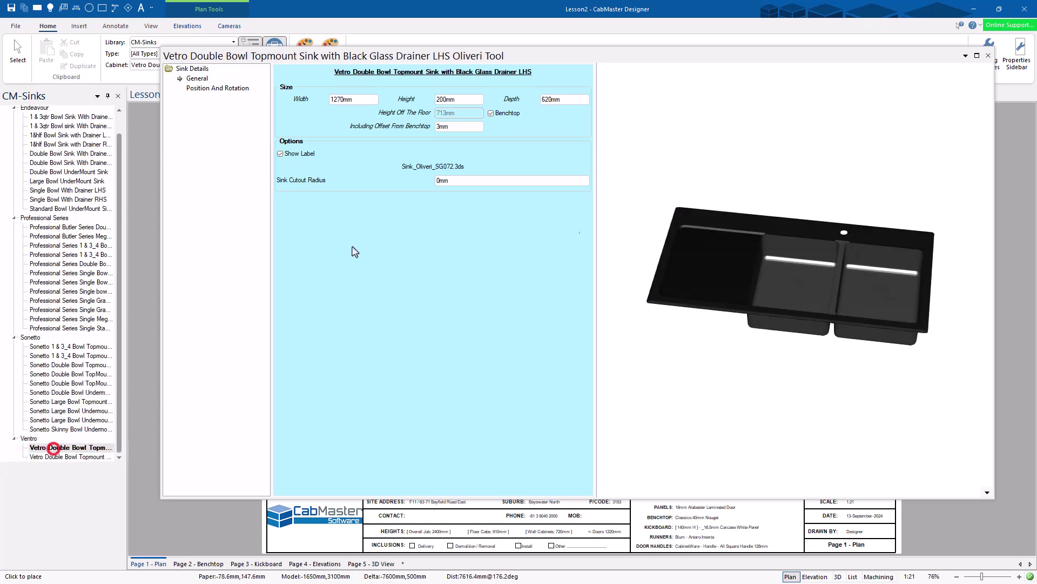
{"action": "mouse_move", "coordinate": [815, 279]}
{"action": "left_mouse_down"}
{"action": "mouse_move", "coordinate": [770, 225]}
{"action": "mouse_move", "coordinate": [776, 265]}
{"action": "mouse_move", "coordinate": [805, 276]}
{"action": "left_mouse_up"}
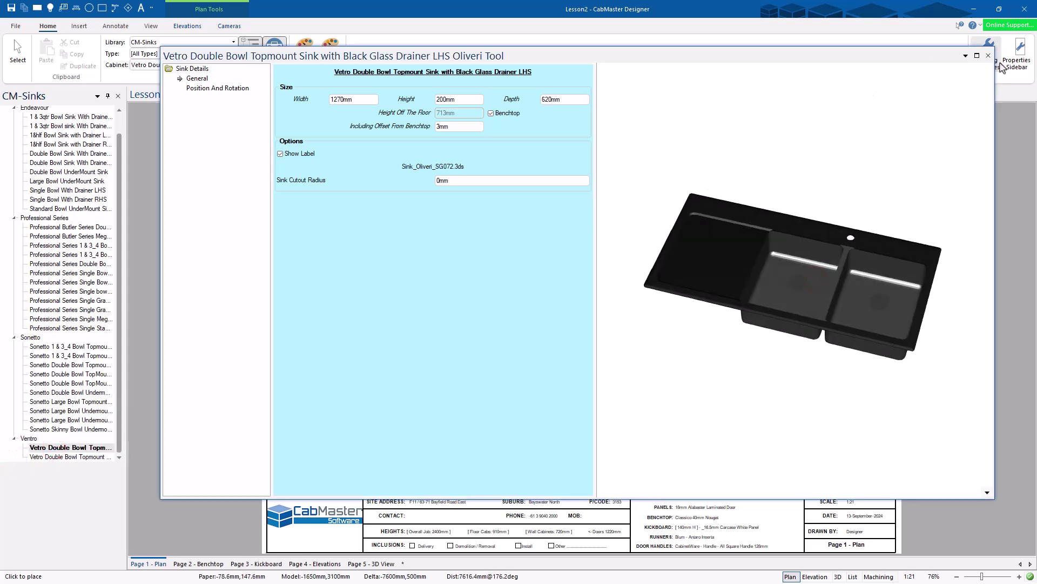
{"action": "left_click", "coordinate": [988, 56]}
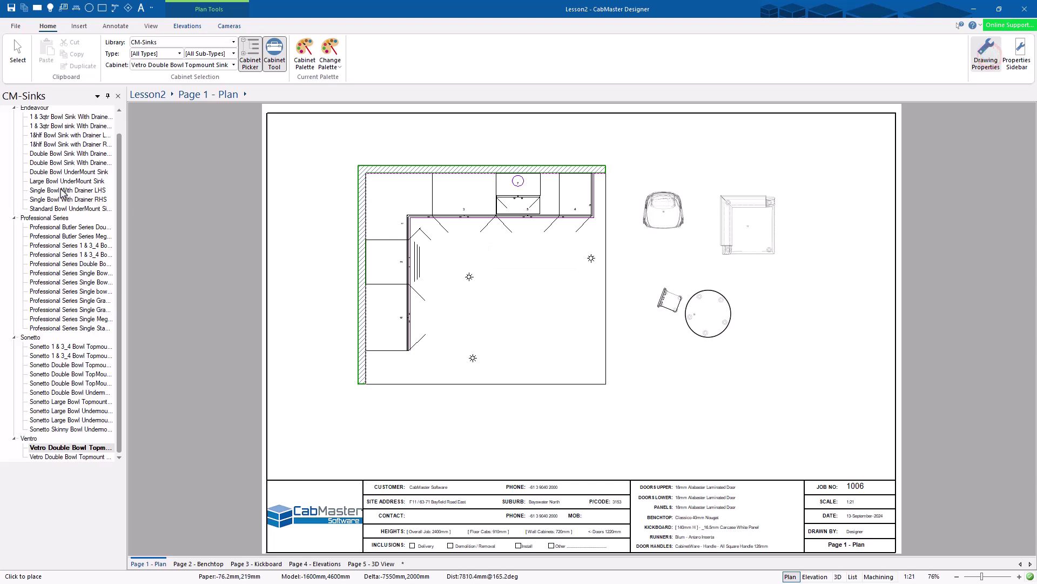